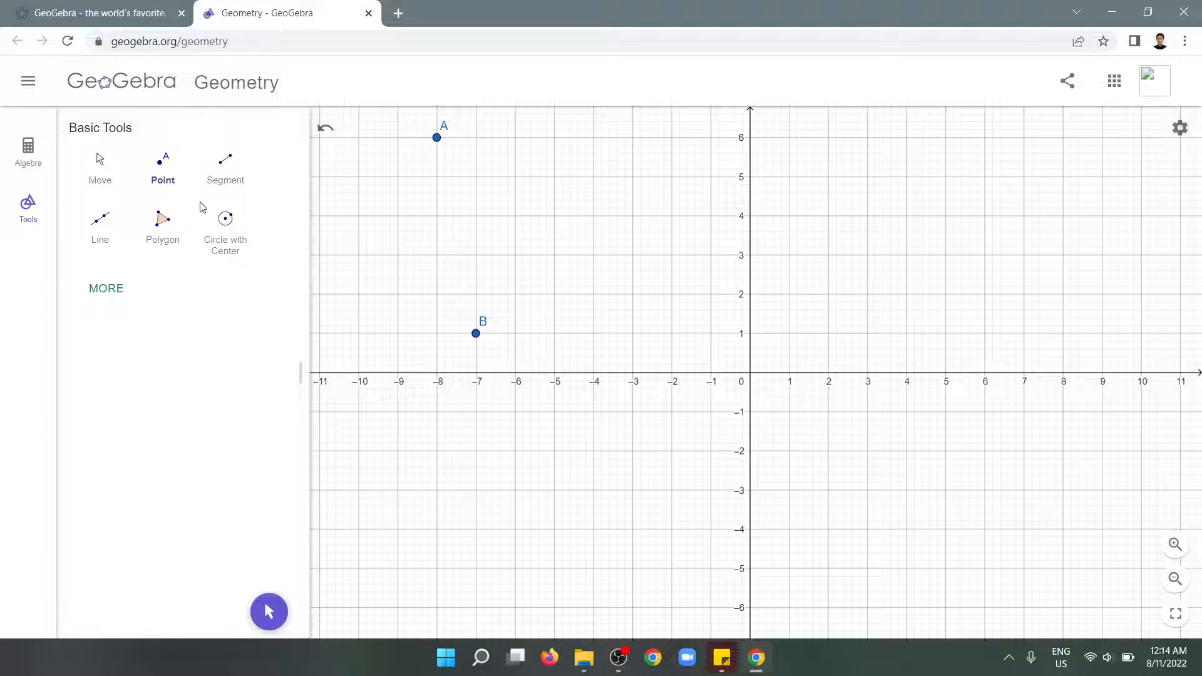
# Step: Draw a line through points A and B
pyautogui.click(100, 229)
pyautogui.click(436, 138)
pyautogui.click(475, 334)
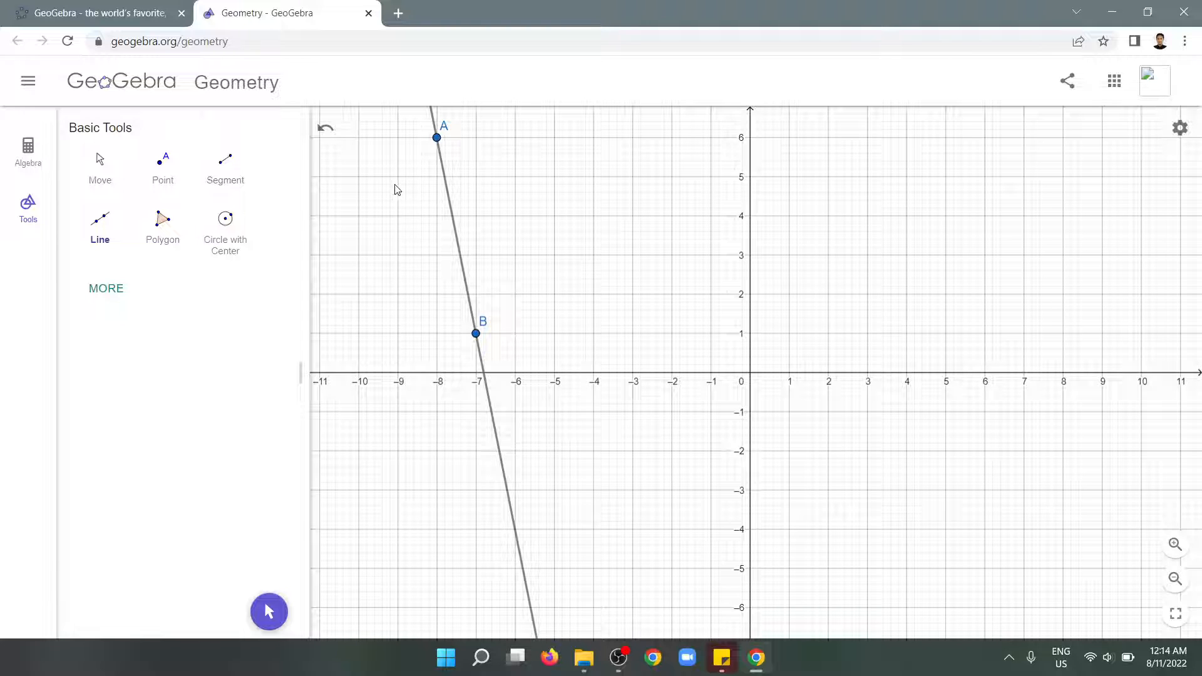
# Step: Place a point on line AB at about (-7.7, 4.6) and construct a line through it perpendicular to AB
pyautogui.click(92, 289)
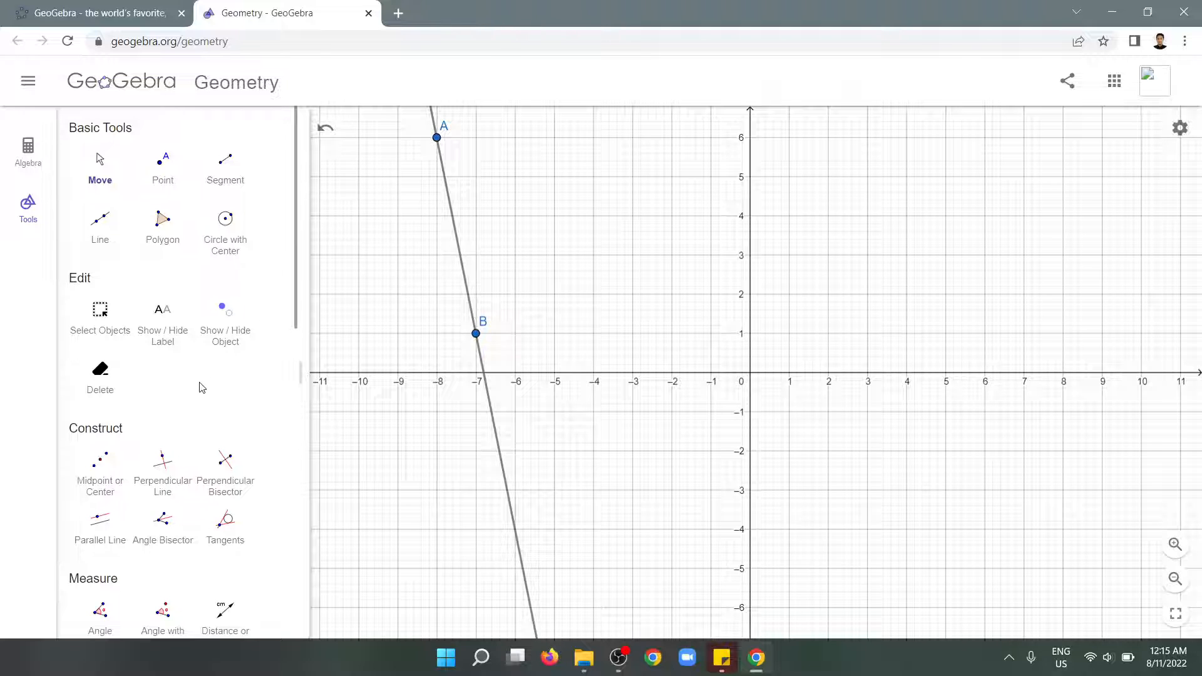
pyautogui.click(166, 470)
pyautogui.click(162, 164)
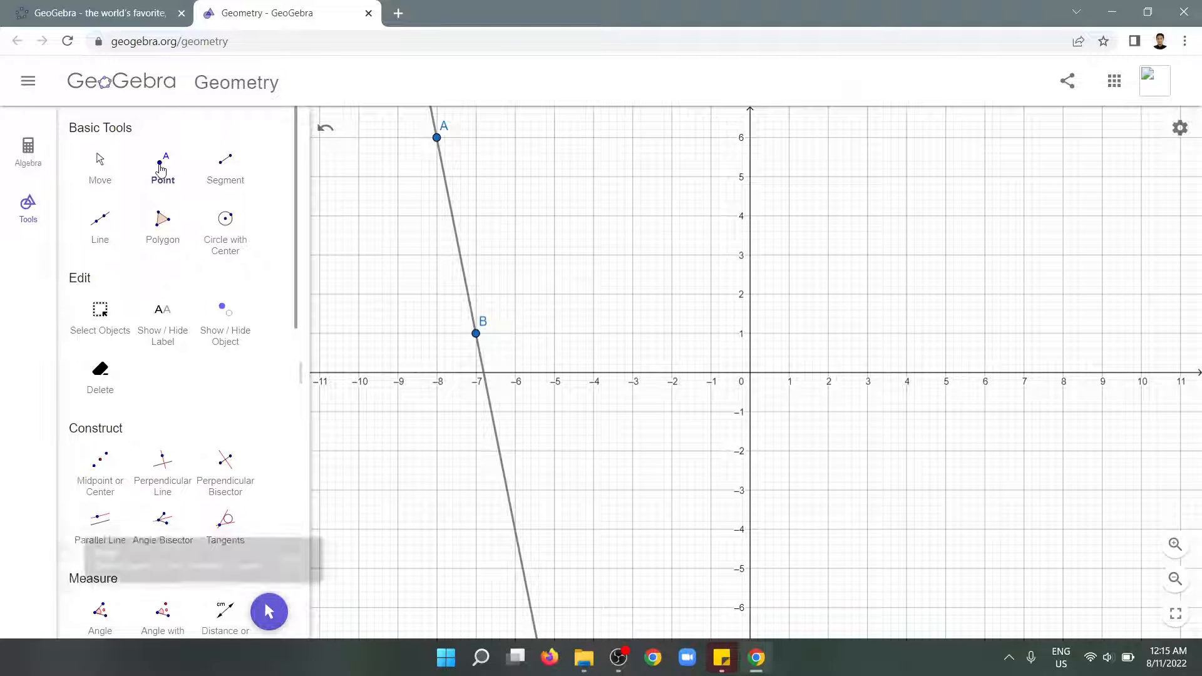
pyautogui.click(448, 193)
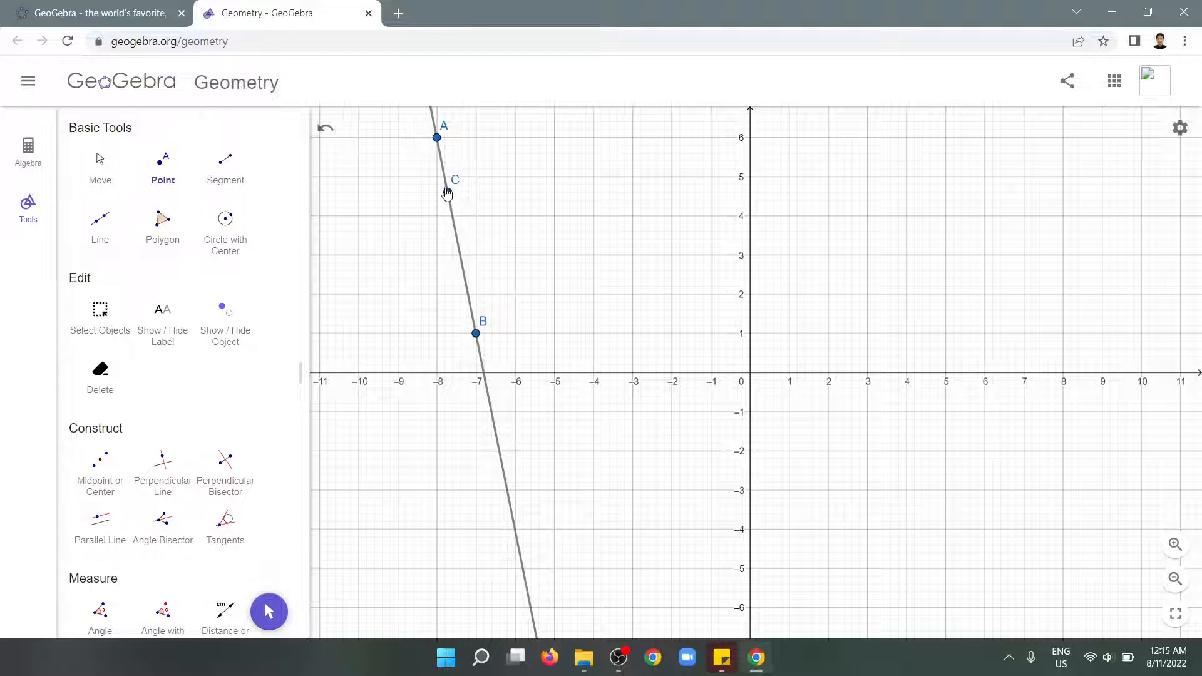
pyautogui.click(164, 470)
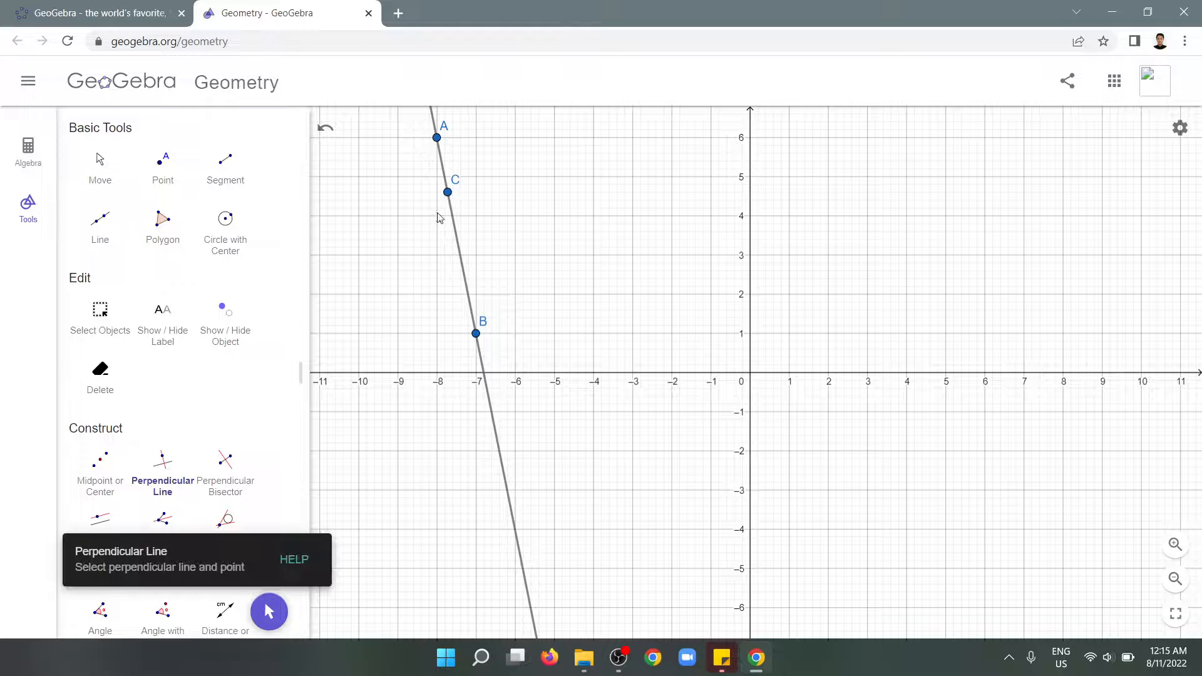
pyautogui.click(448, 192)
pyautogui.click(457, 232)
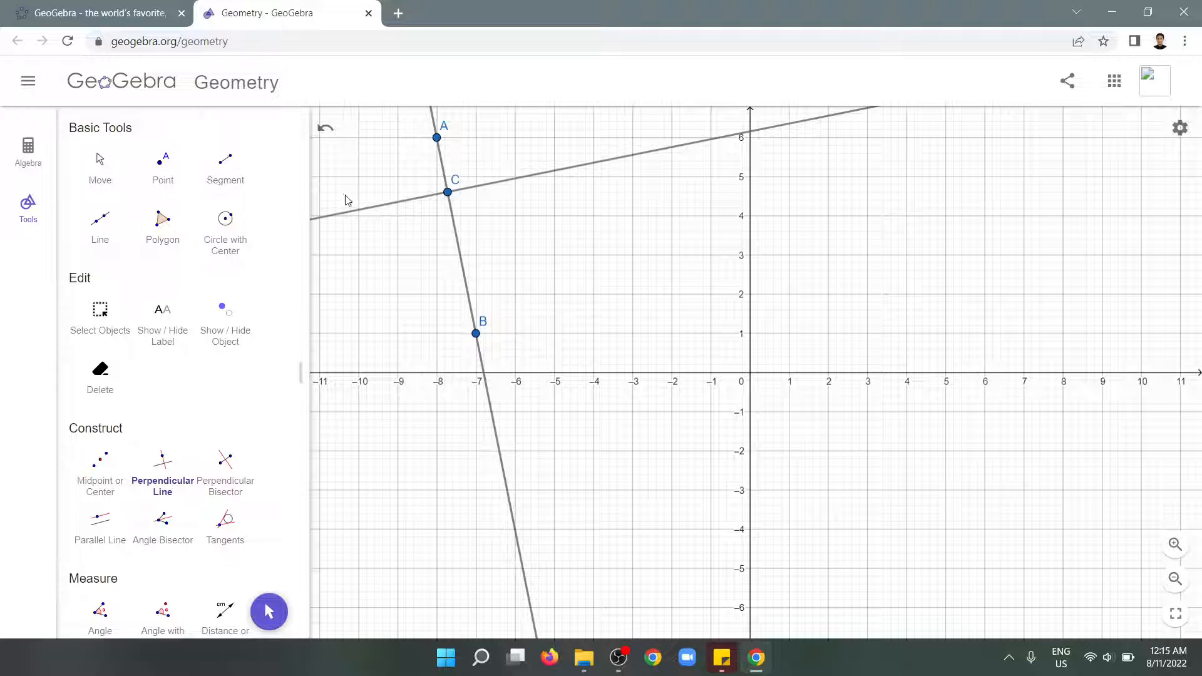
# Step: Draw a circle centred at A through about (-6.6, 4.2), and mark its intersections with the perpendicular line
pyautogui.click(225, 225)
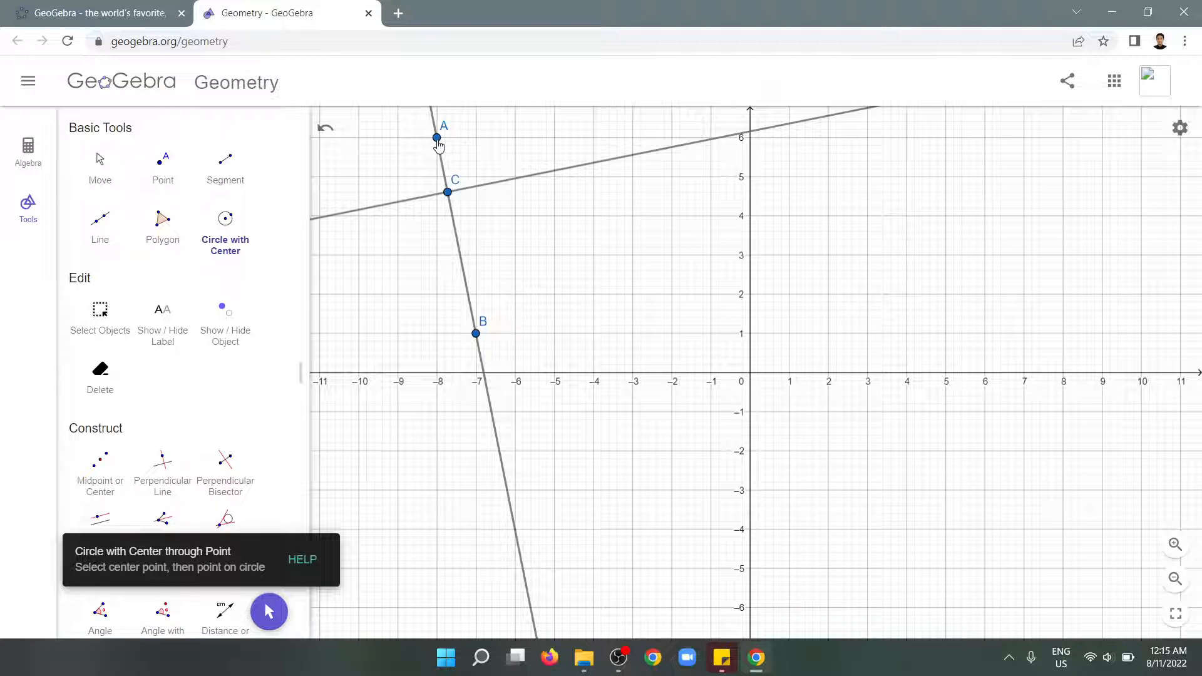
pyautogui.click(437, 138)
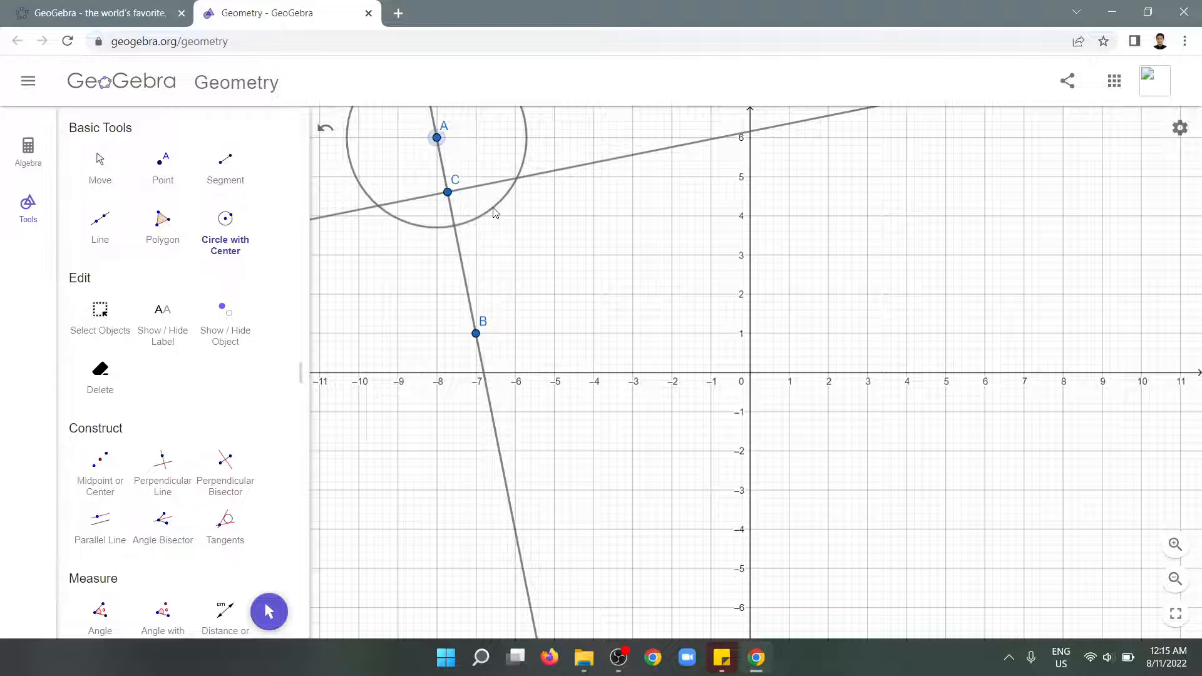
pyautogui.click(493, 208)
pyautogui.click(164, 164)
pyautogui.click(516, 179)
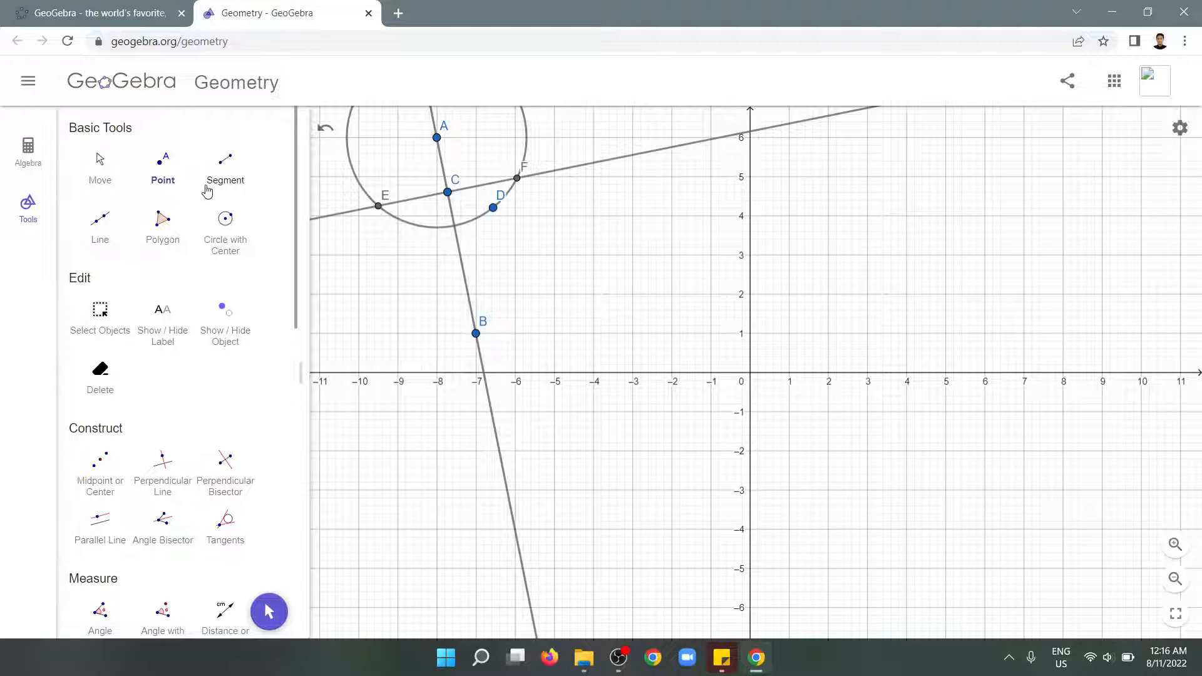
# Step: Create a polygon with vertices A, F, B and E
pyautogui.click(159, 225)
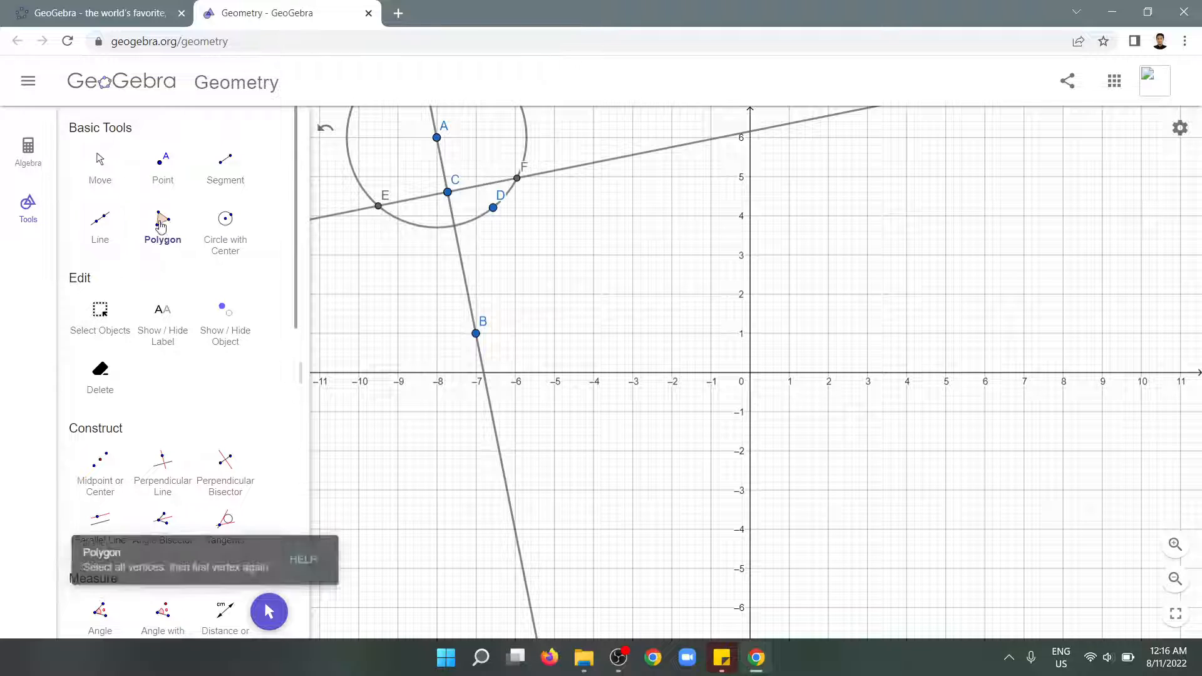
pyautogui.click(437, 138)
pyautogui.click(517, 178)
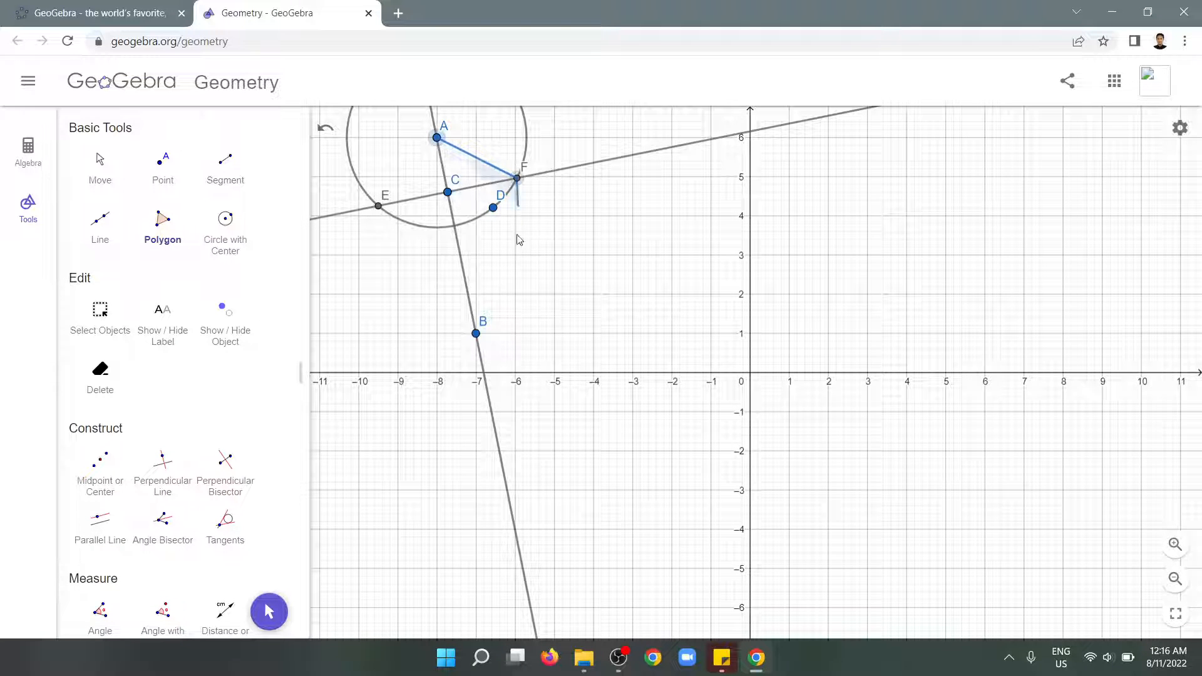
pyautogui.click(476, 333)
pyautogui.click(378, 206)
pyautogui.click(436, 141)
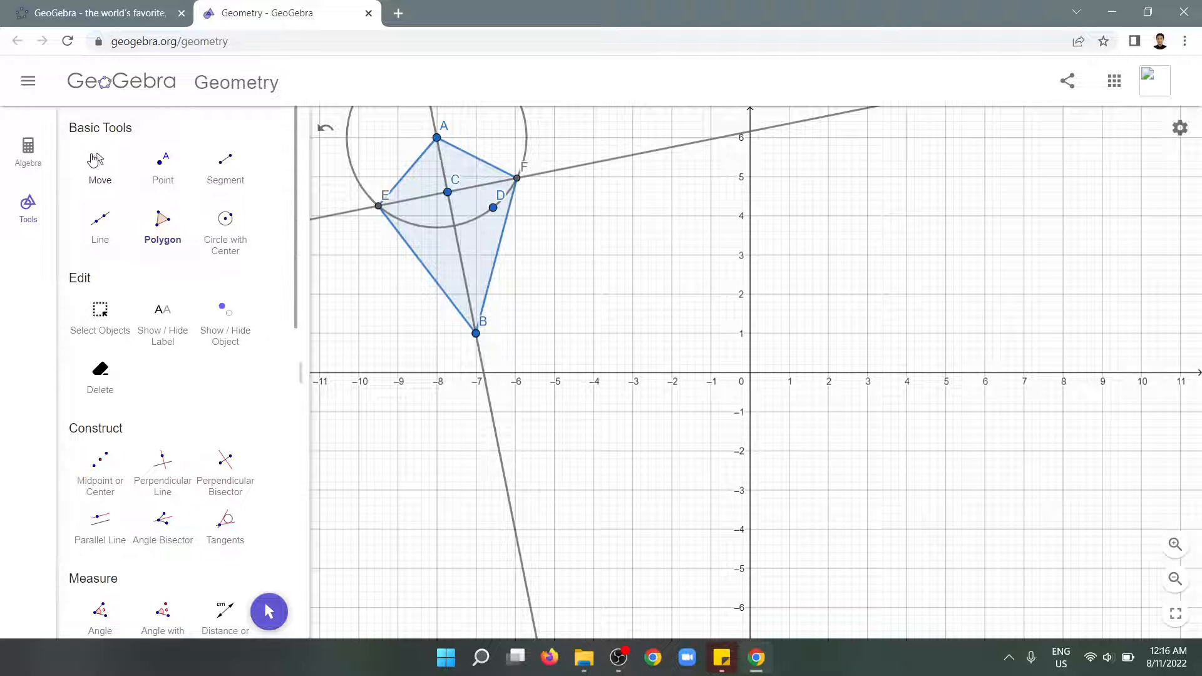
# Step: Hide line AB, the perpendicular line through C, and point D
pyautogui.scroll(2, 459, 180)
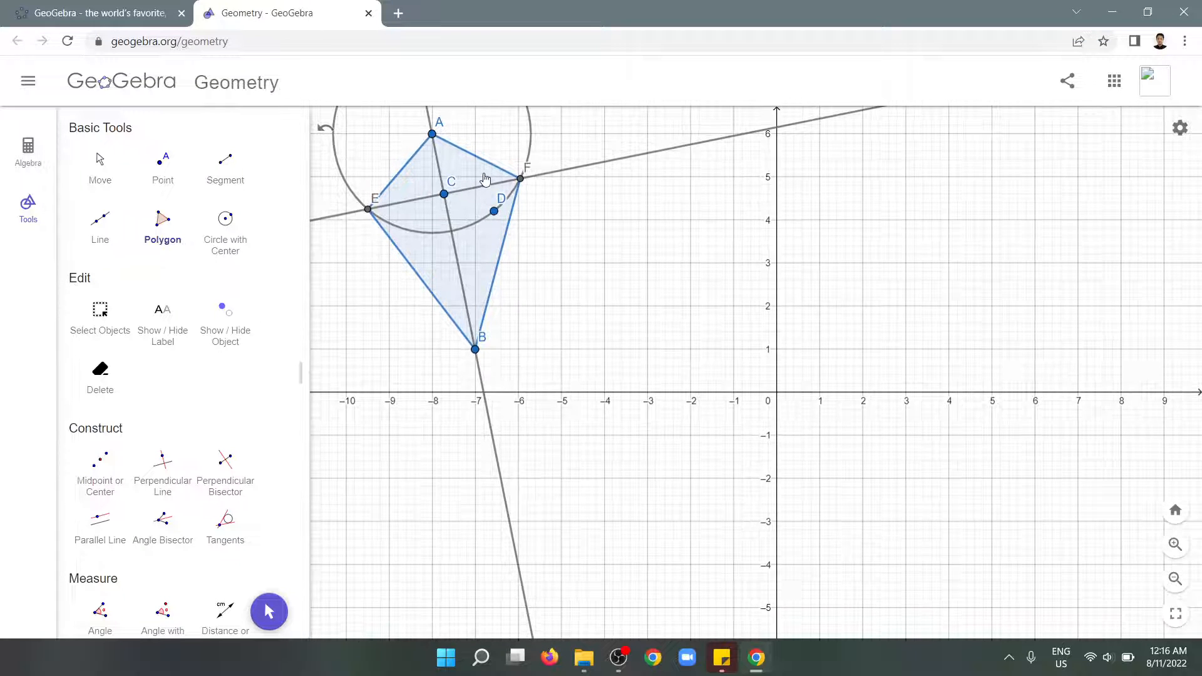
pyautogui.scroll(-2, 102, 162)
pyautogui.scroll(2, 103, 168)
pyautogui.click(103, 167)
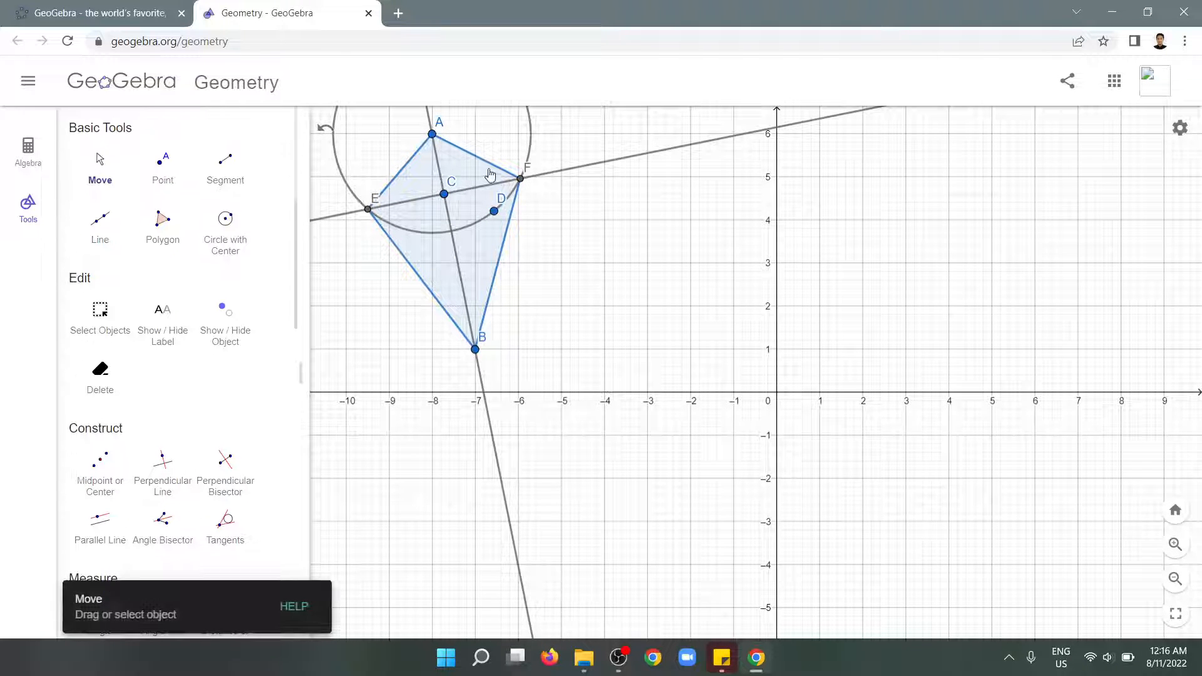
pyautogui.scroll(-2, 533, 151)
pyautogui.moveTo(534, 151); pyautogui.dragTo(581, 268)
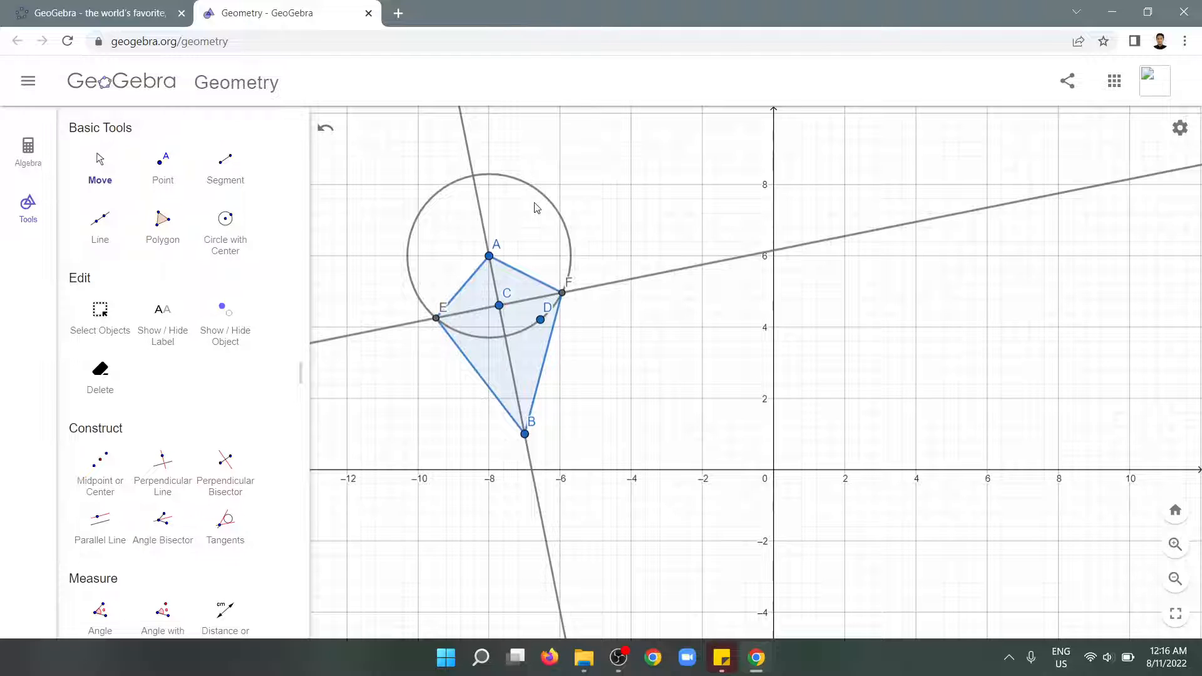
pyautogui.click(20, 163)
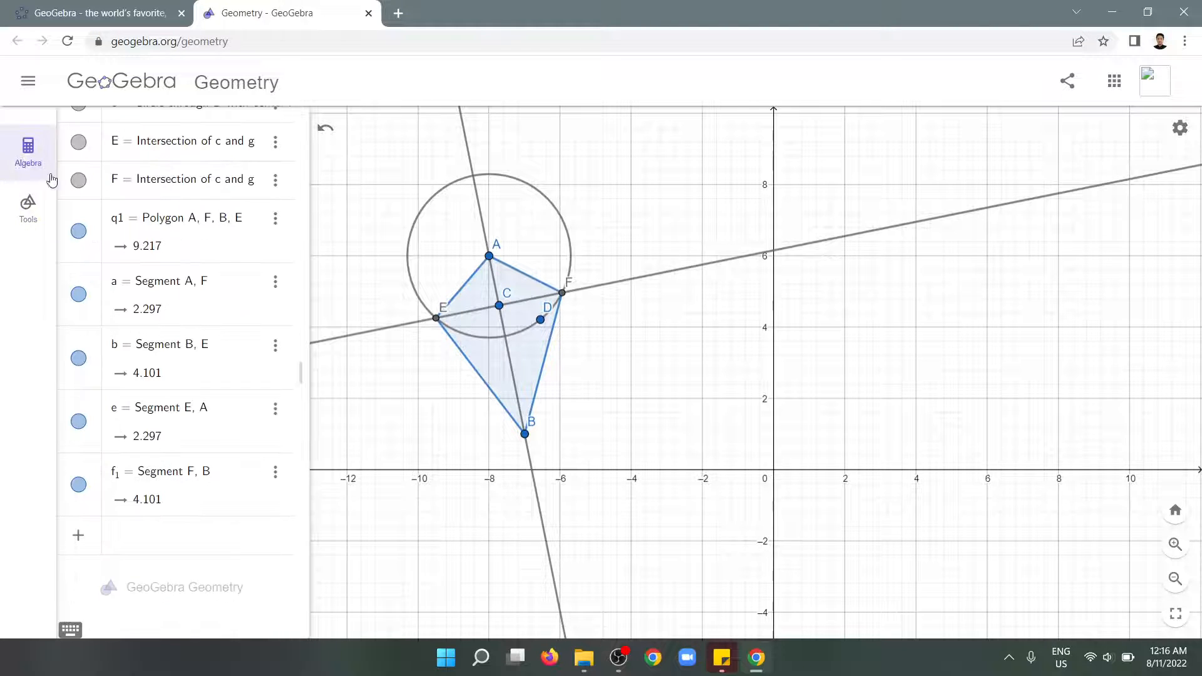
pyautogui.scroll(5, 141, 241)
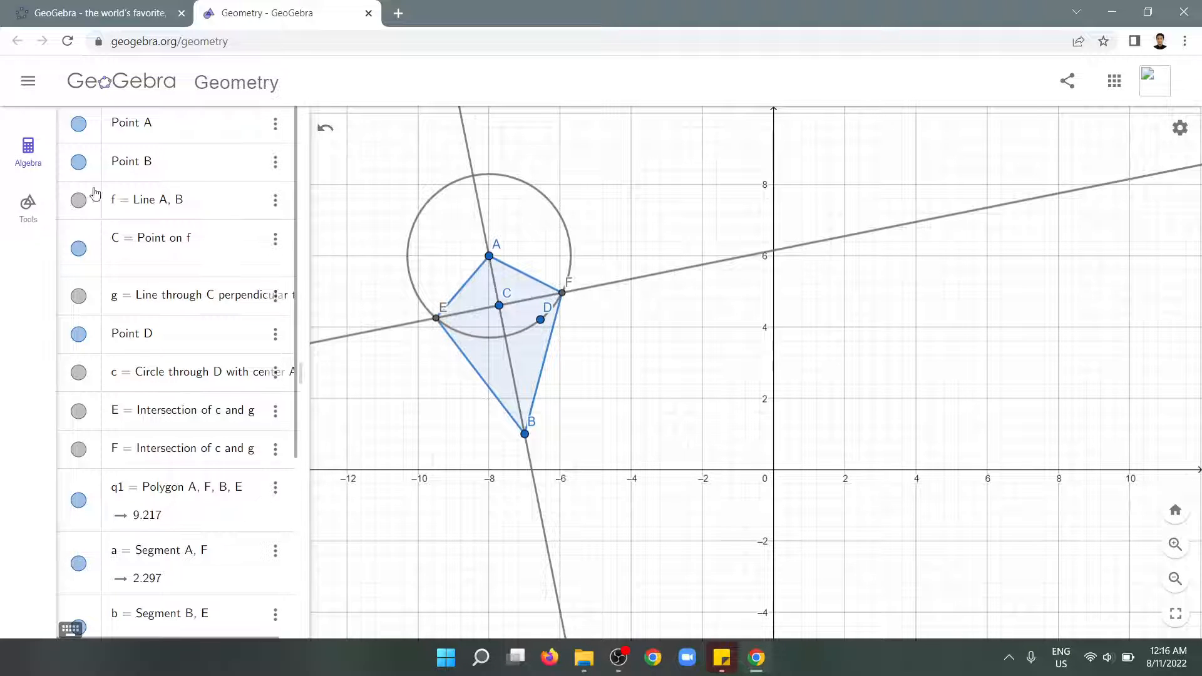
pyautogui.click(78, 201)
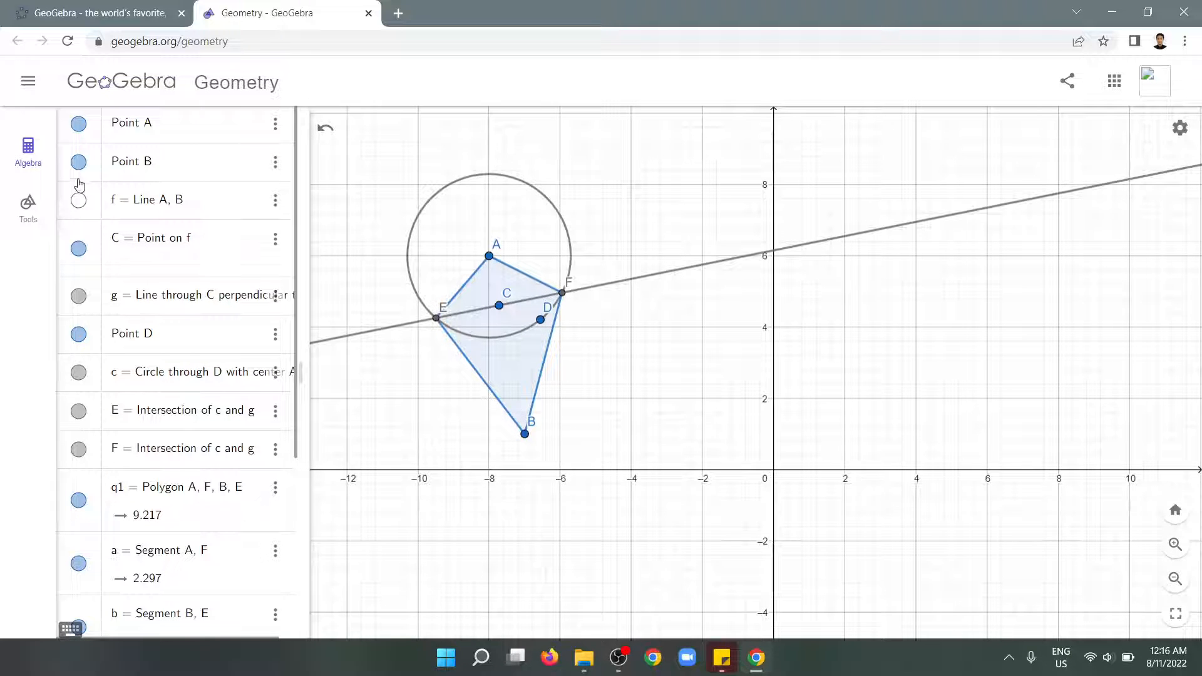
pyautogui.click(77, 298)
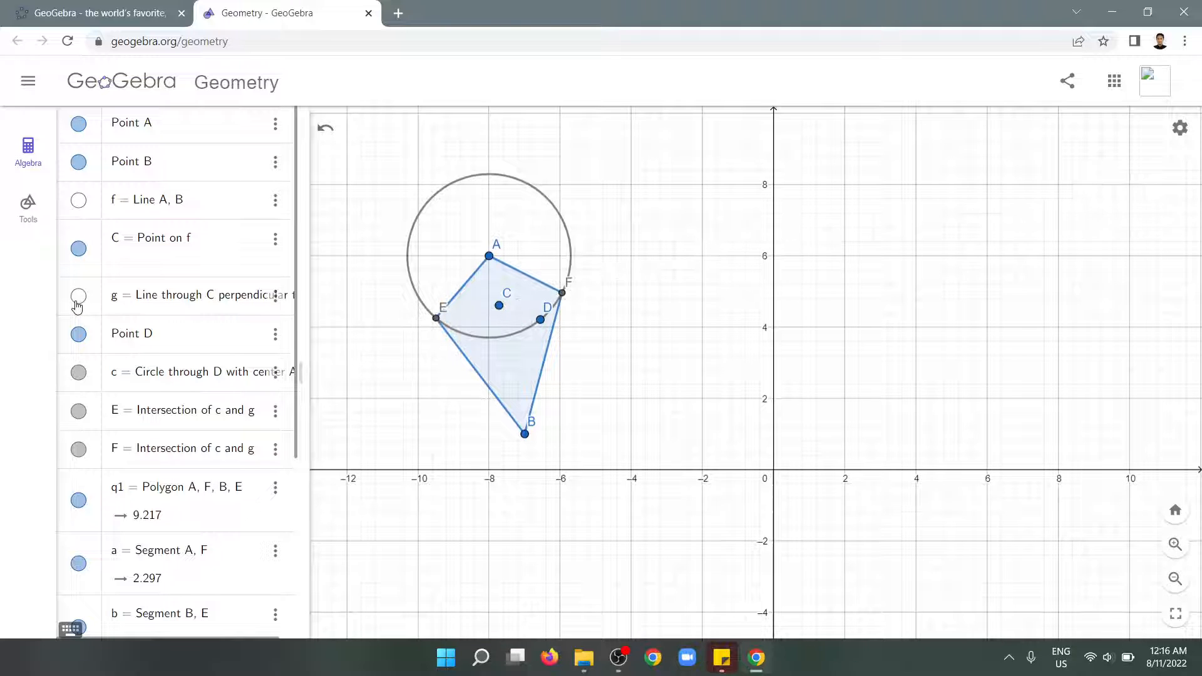
pyautogui.scroll(-1, 77, 305)
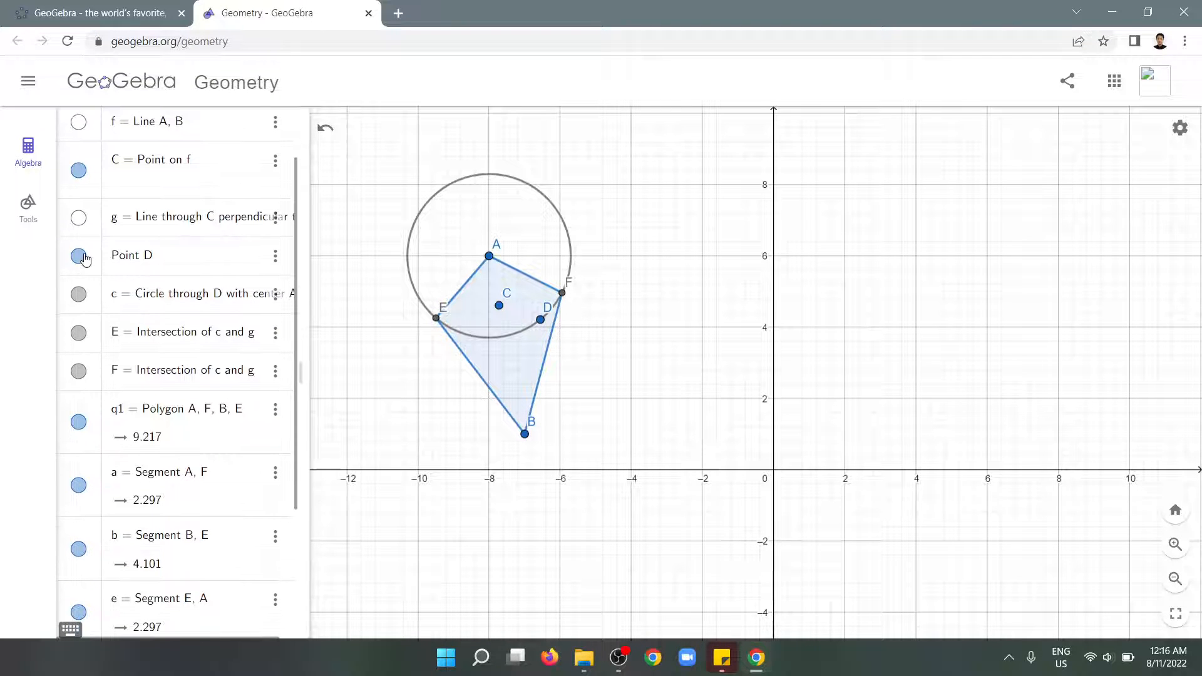
pyautogui.click(79, 256)
# Step: Hide the circle centred at A, keeping point C shown
pyautogui.scroll(1, 79, 254)
pyautogui.scroll(-2, 79, 283)
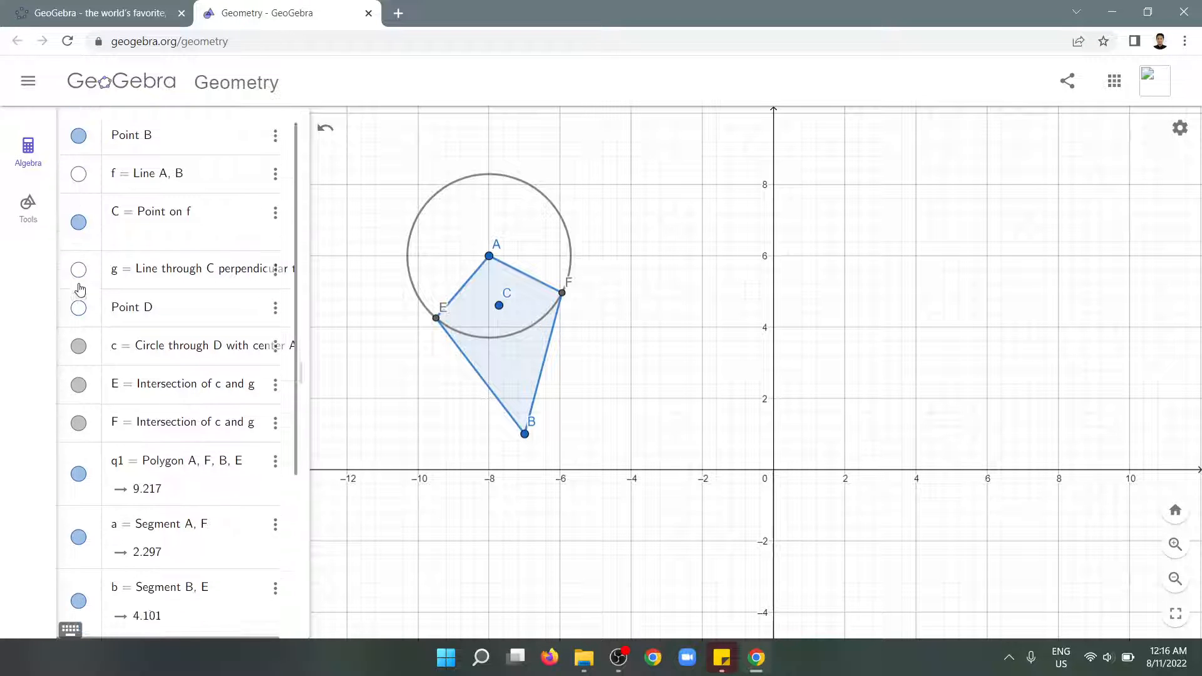
pyautogui.scroll(-2, 79, 290)
pyautogui.scroll(4, 79, 290)
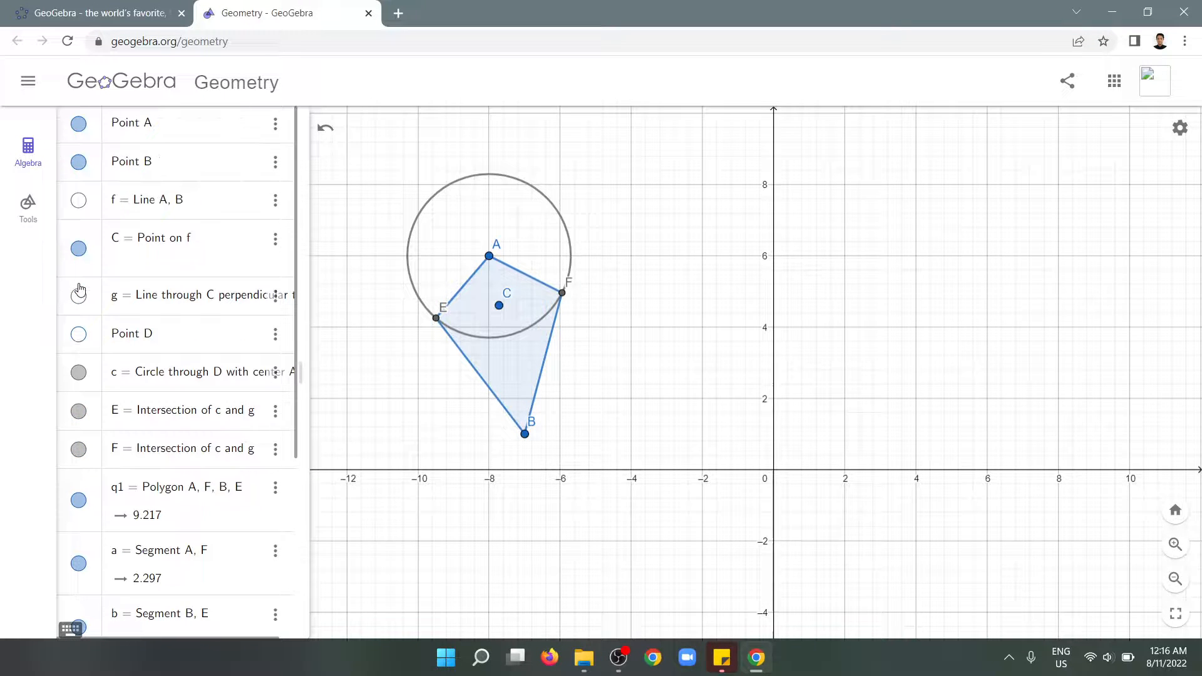
pyautogui.click(78, 249)
pyautogui.click(79, 250)
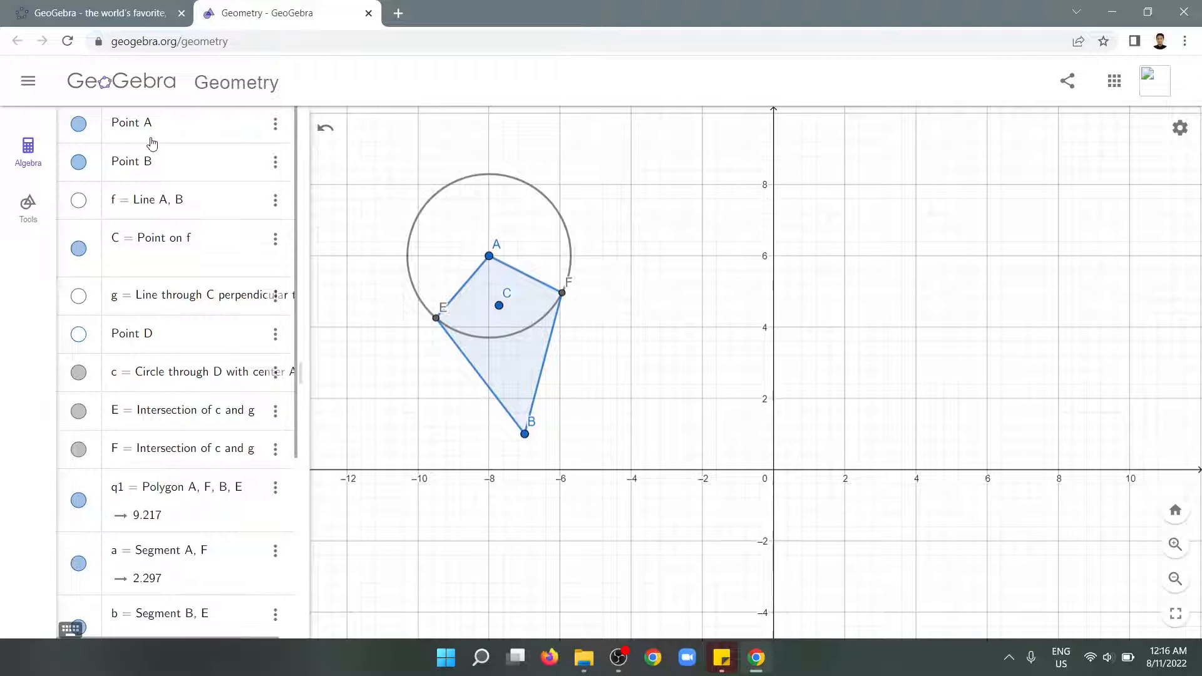
pyautogui.scroll(-1, 80, 295)
pyautogui.click(78, 294)
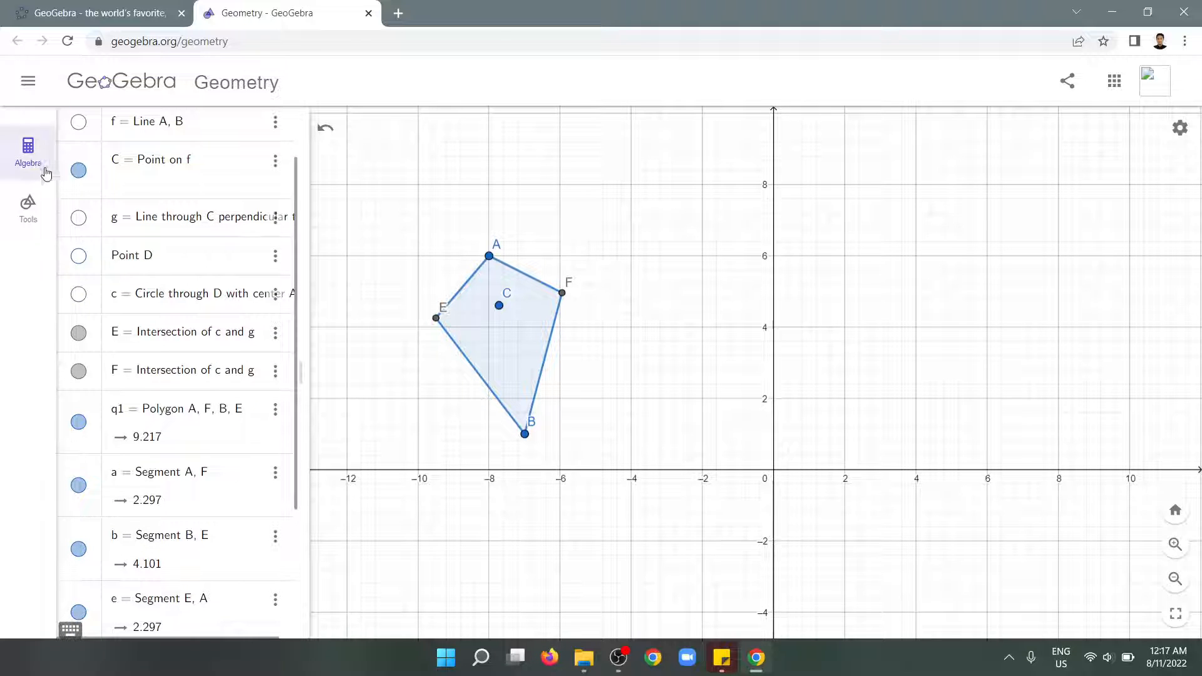
# Step: Draw the kite's diagonals as segments EF and AB, and move vertex B to about (-7.2, 1.2)
pyautogui.click(22, 209)
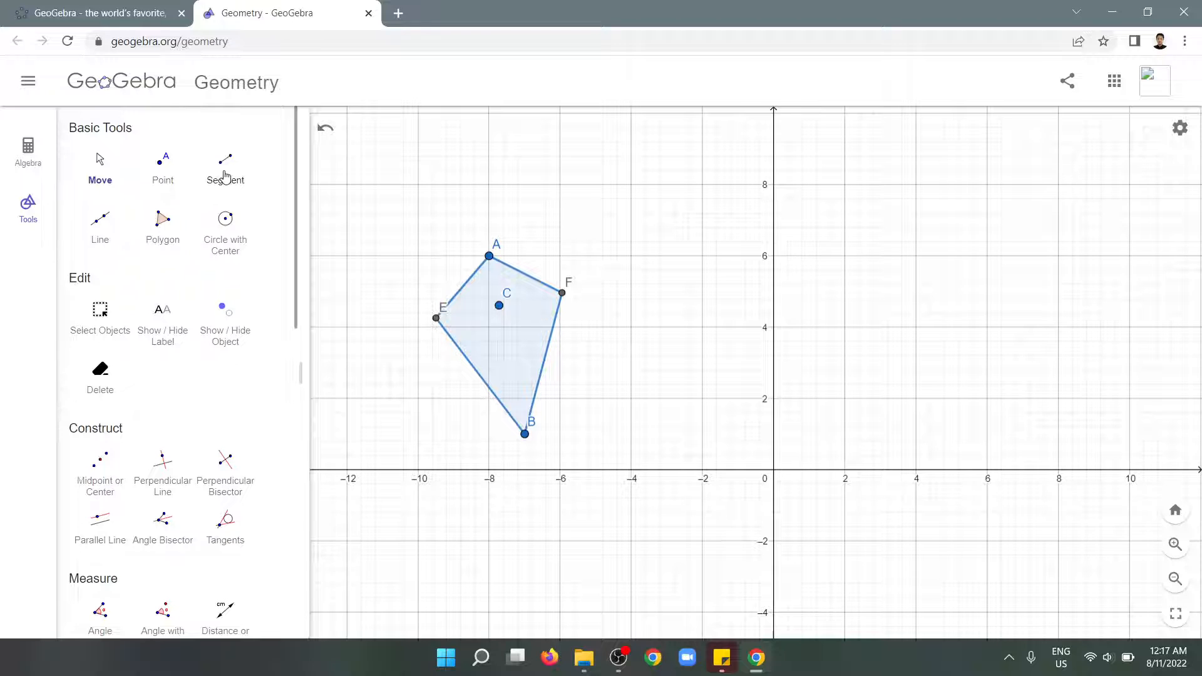
pyautogui.click(225, 162)
pyautogui.click(436, 319)
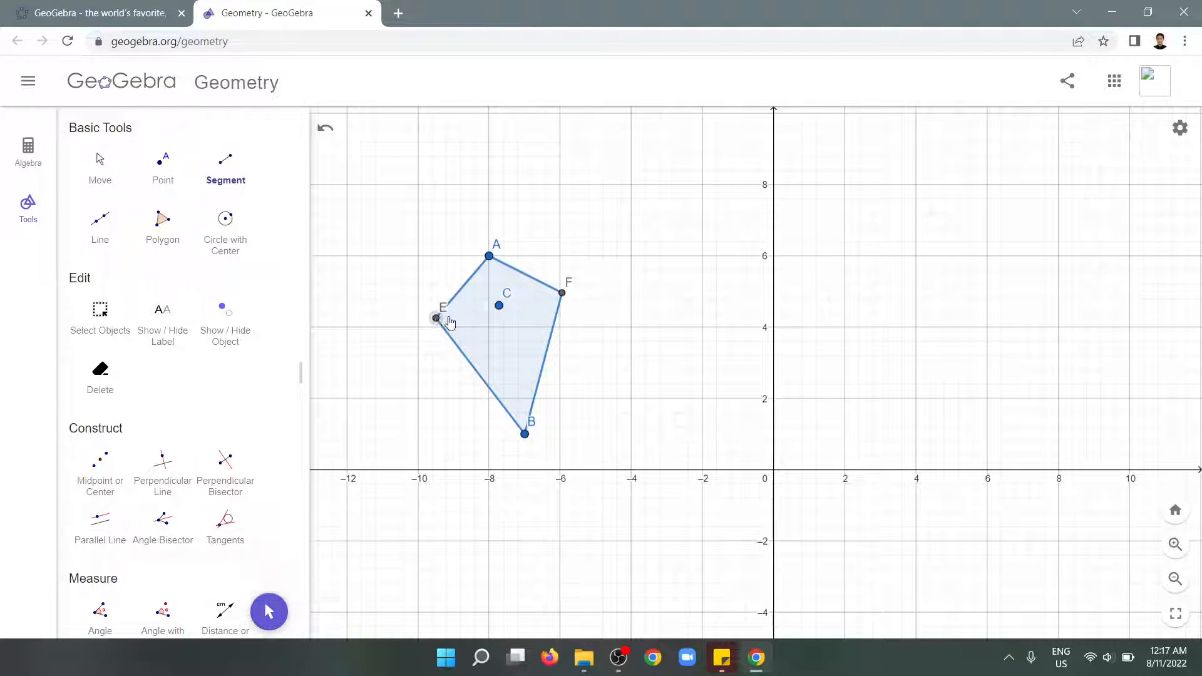
pyautogui.click(561, 294)
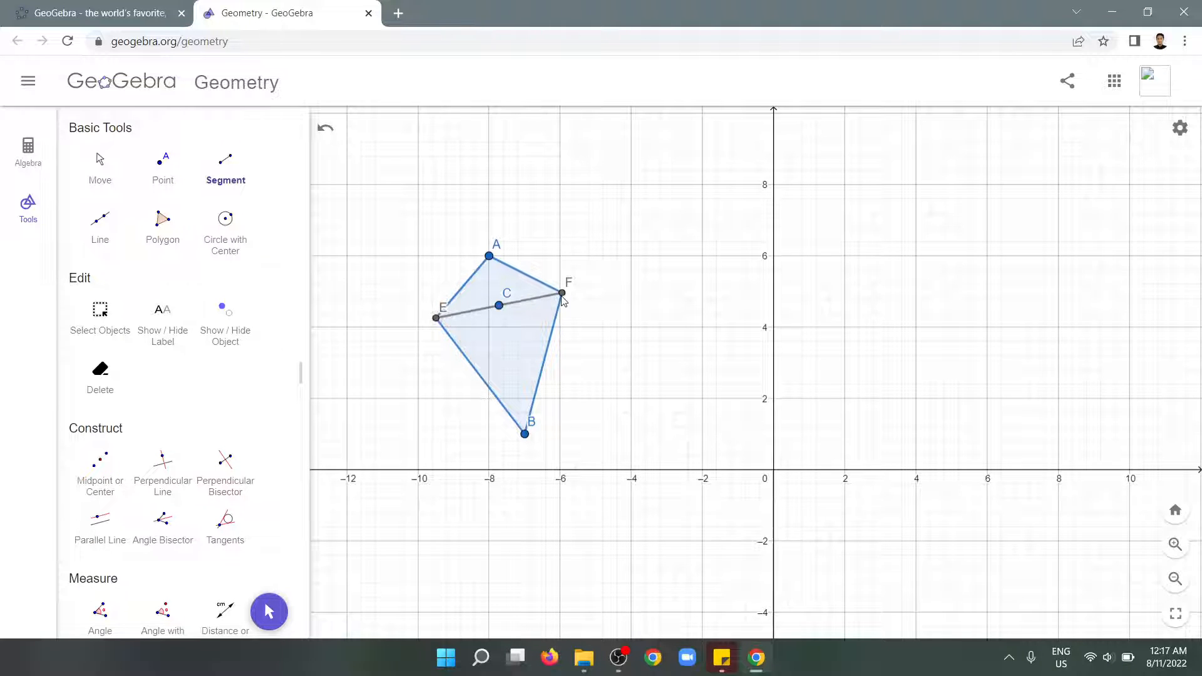
pyautogui.click(489, 256)
pyautogui.click(525, 433)
pyautogui.press('Escape')
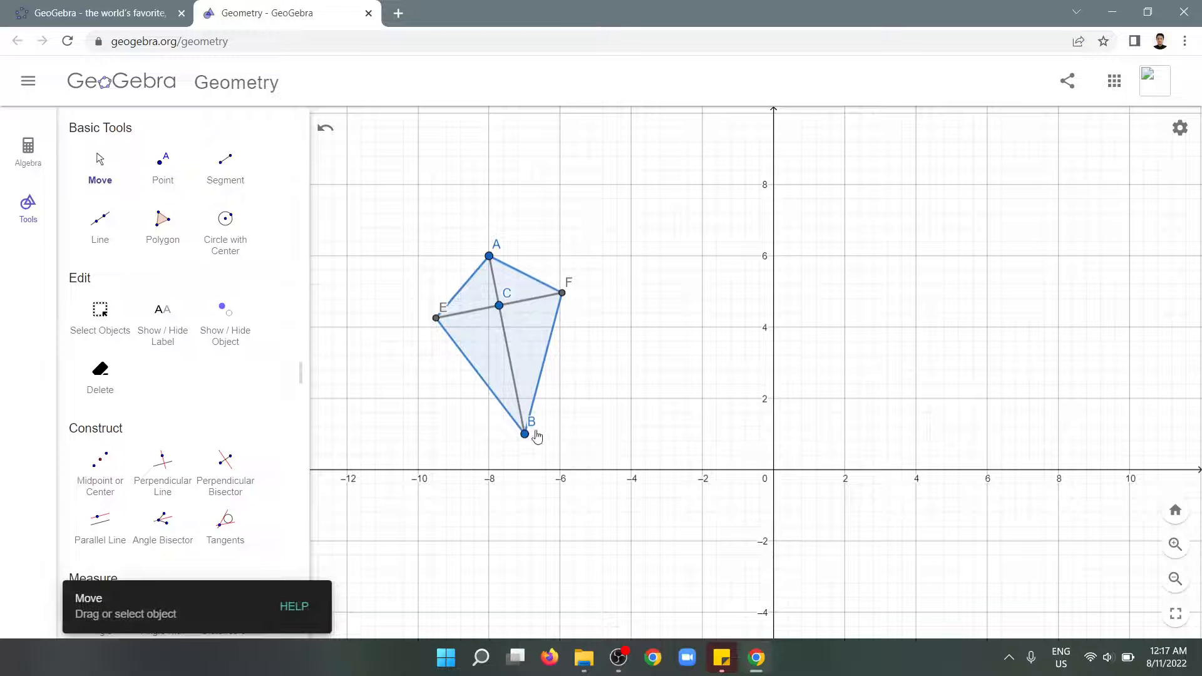
pyautogui.moveTo(524, 432)
pyautogui.mouseDown()
pyautogui.moveTo(565, 424)
pyautogui.moveTo(479, 434)
pyautogui.moveTo(513, 416)
pyautogui.moveTo(519, 427)
pyautogui.mouseUp()
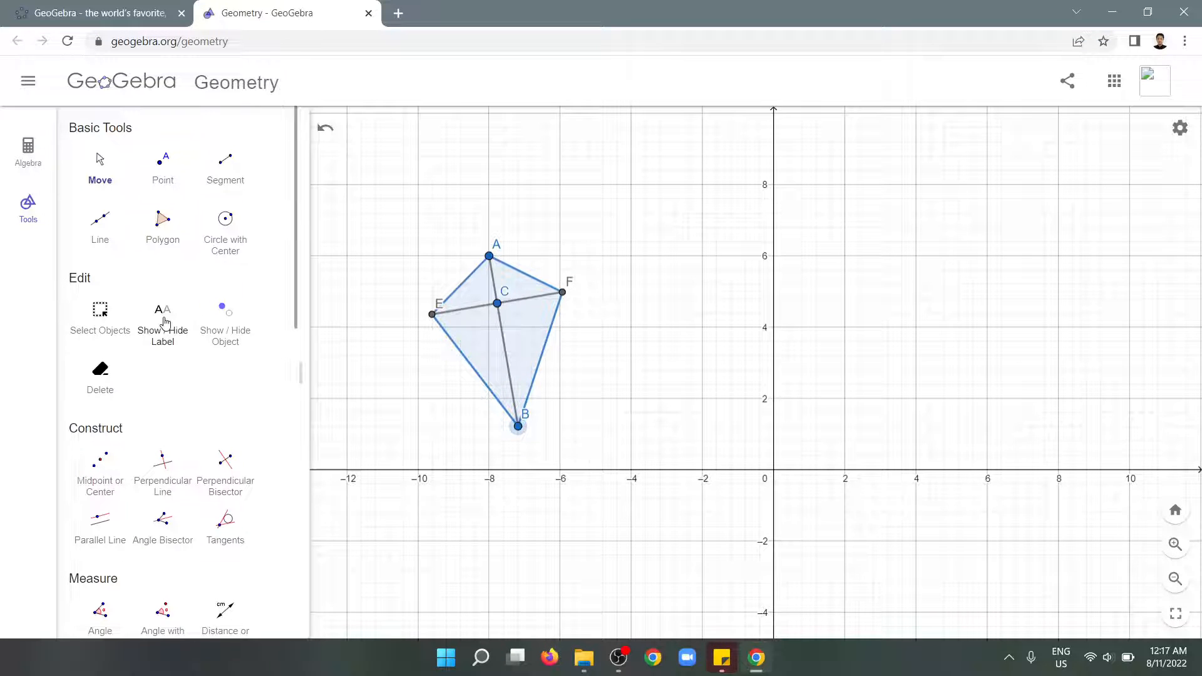
# Step: Measure all interior angles of the kite polygon with the Angle tool
pyautogui.scroll(-7, 165, 323)
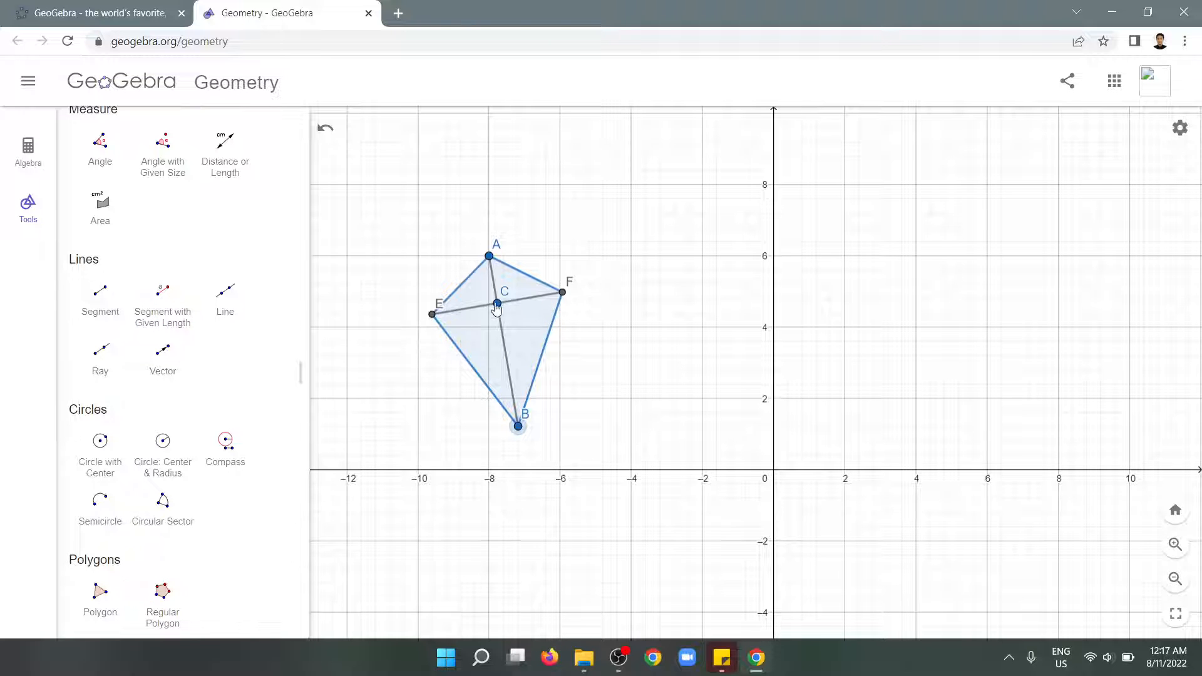
pyautogui.scroll(-2, 137, 417)
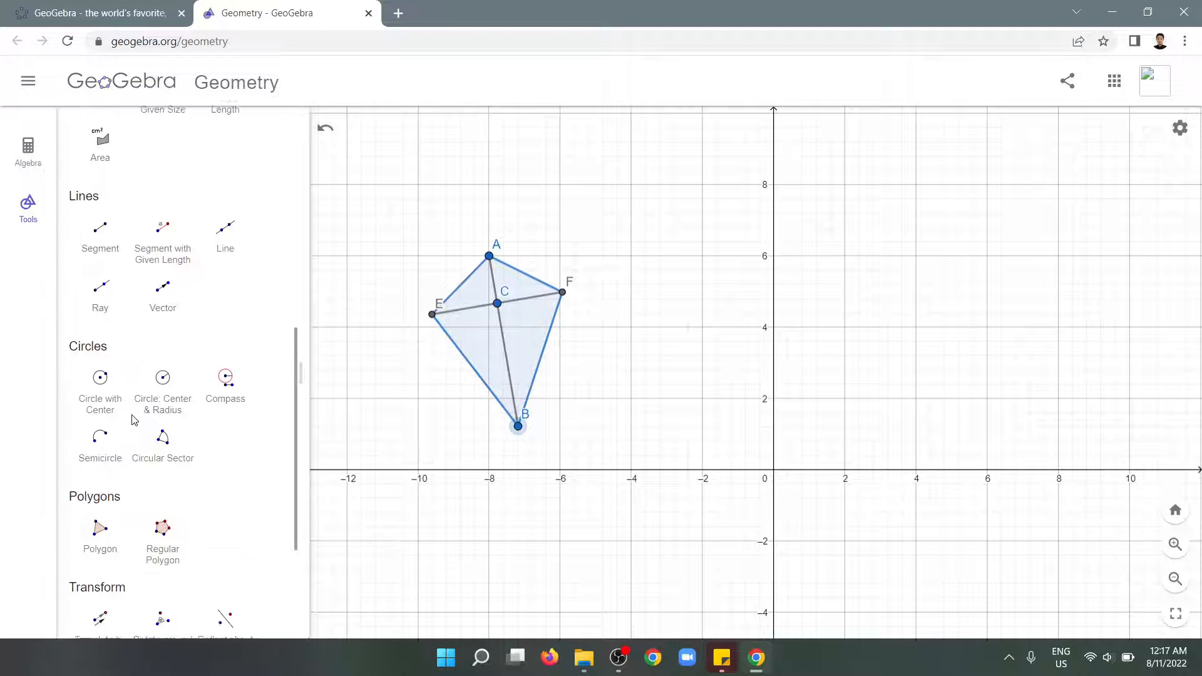
pyautogui.scroll(-4, 115, 494)
pyautogui.scroll(6, 120, 432)
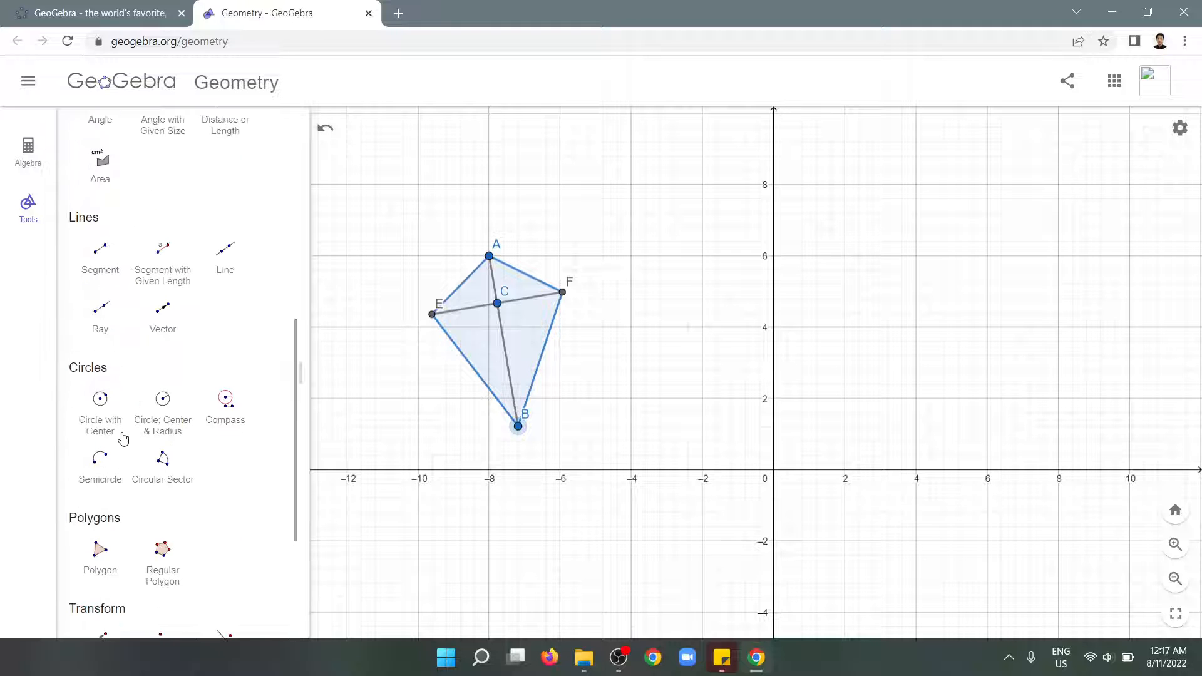
pyautogui.scroll(4, 117, 422)
pyautogui.scroll(3, 115, 438)
pyautogui.scroll(-2, 106, 476)
pyautogui.click(101, 414)
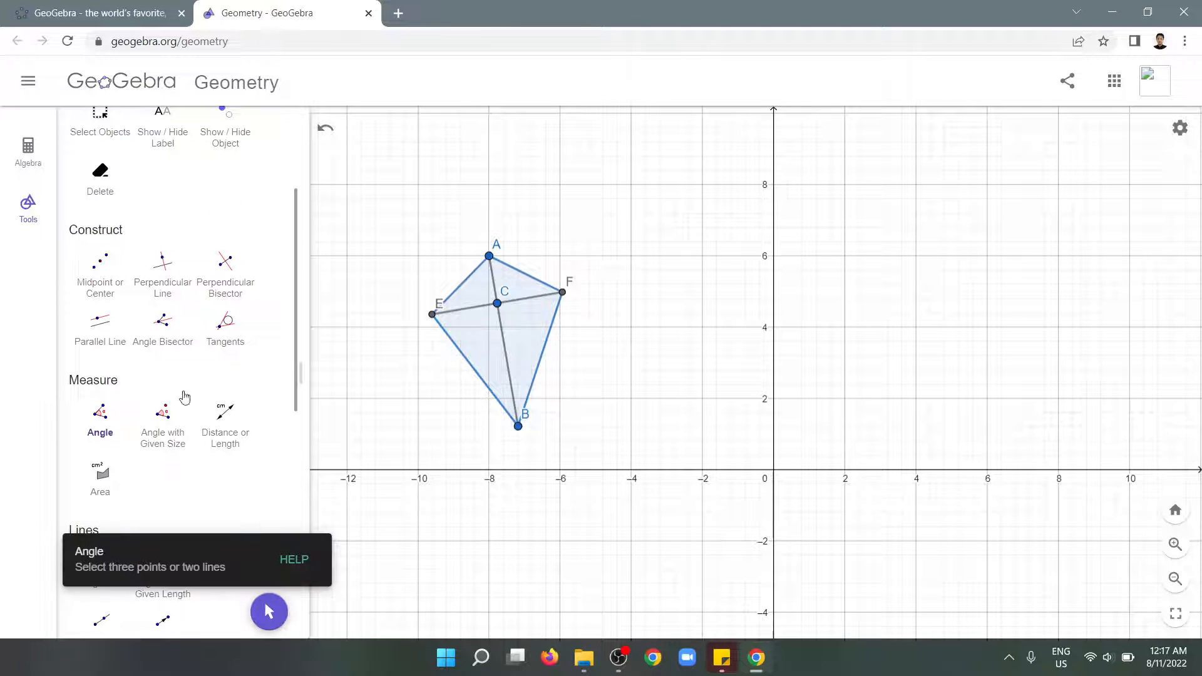
pyautogui.click(514, 325)
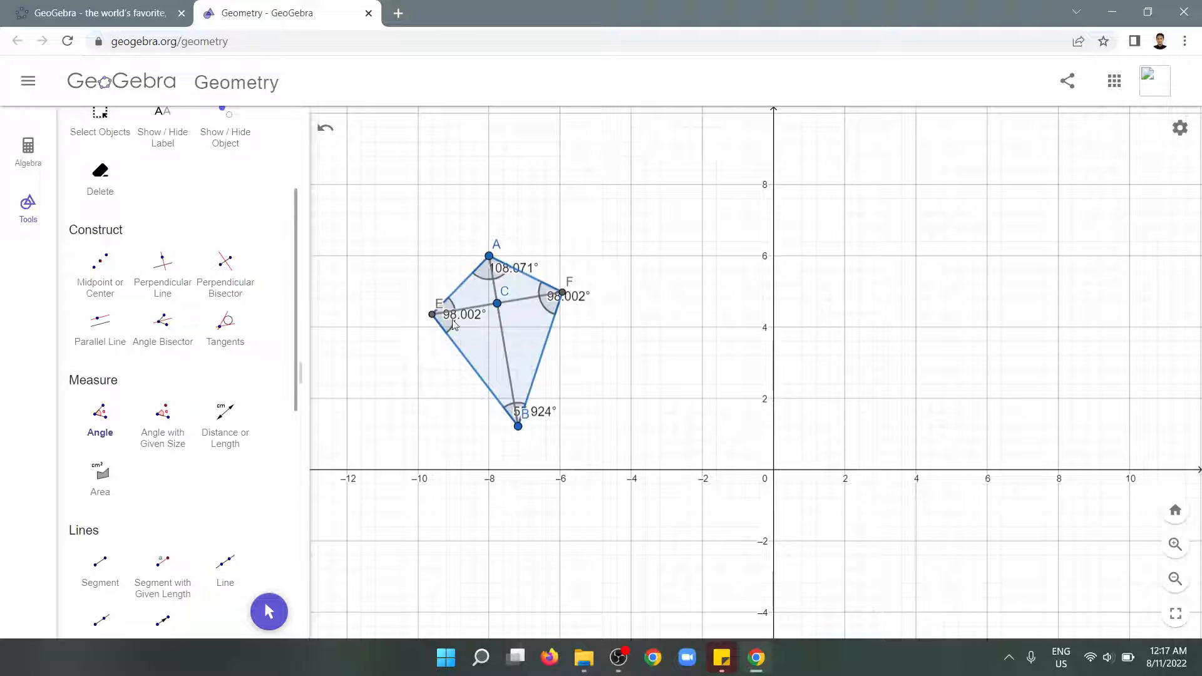
# Step: Show the length value on diagonal EF and move vertex A of the kite to (-8, 8)
pyautogui.scroll(3, 224, 249)
pyautogui.click(102, 186)
pyautogui.click(526, 303)
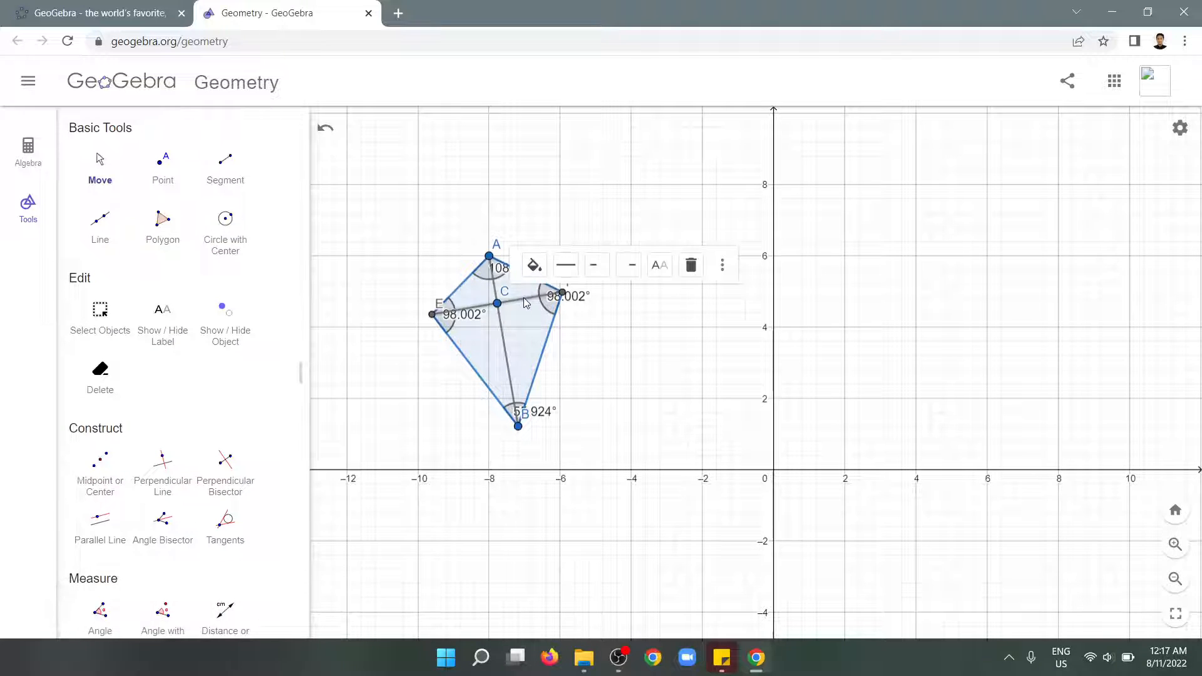
pyautogui.click(660, 264)
pyautogui.click(696, 363)
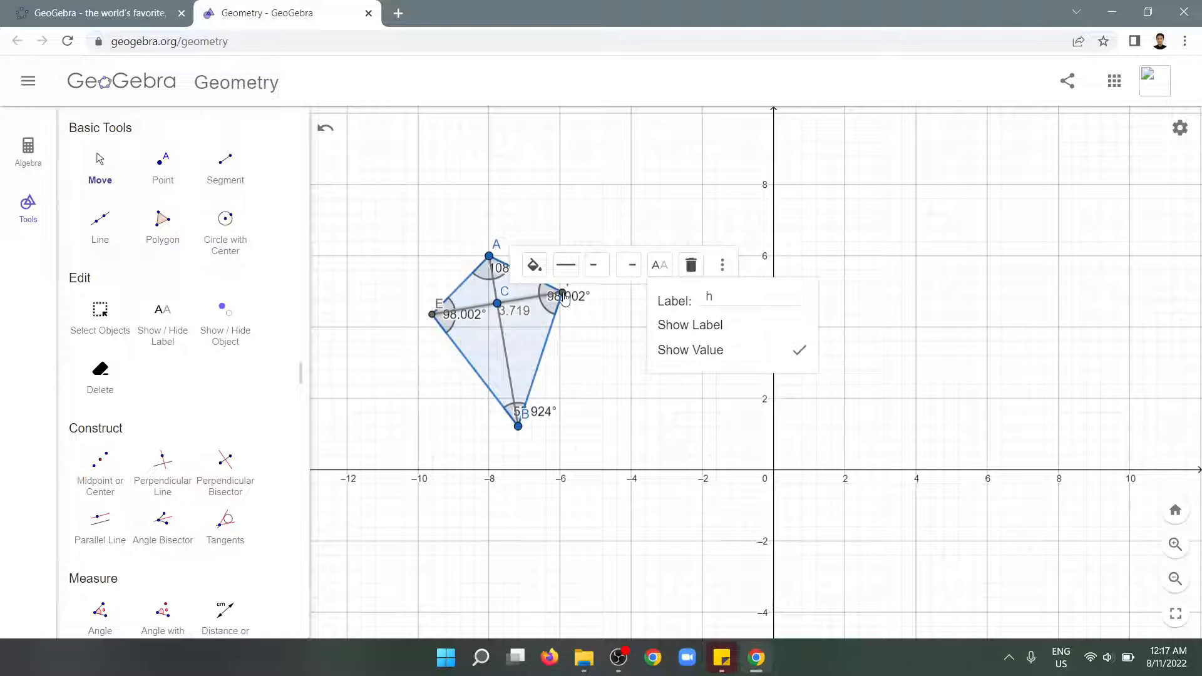
pyautogui.click(514, 315)
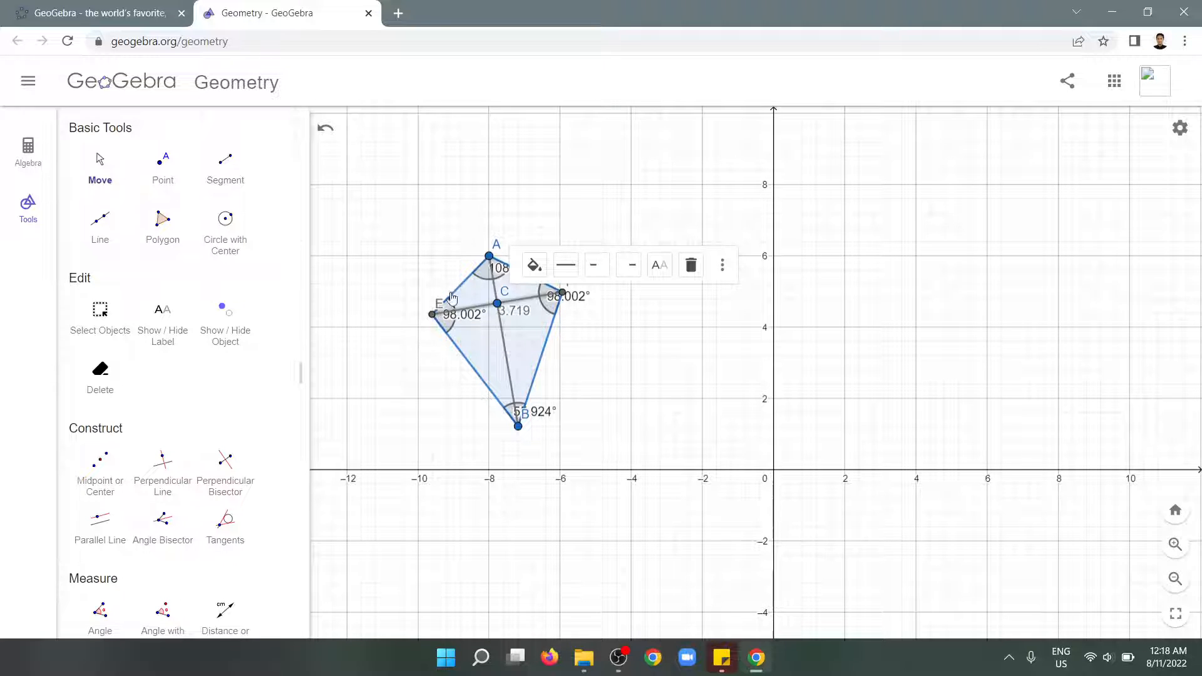
pyautogui.moveTo(489, 263); pyautogui.dragTo(485, 196)
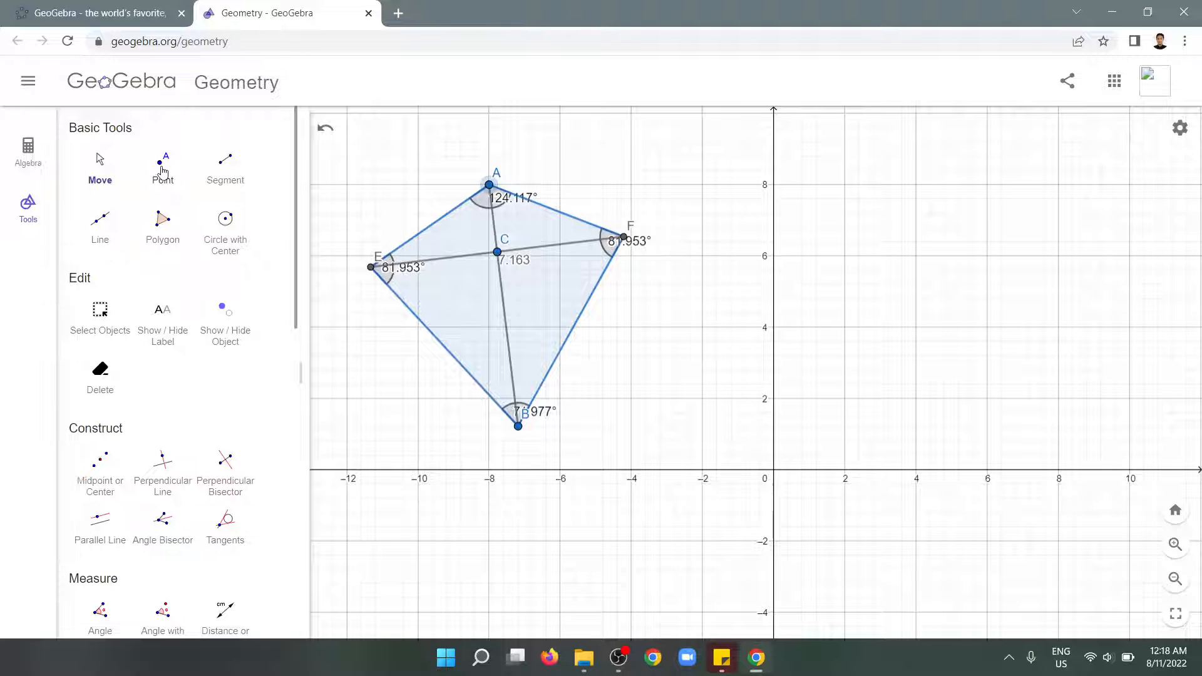
# Step: Delete diagonal EF from the kite
pyautogui.click(225, 161)
pyautogui.click(97, 177)
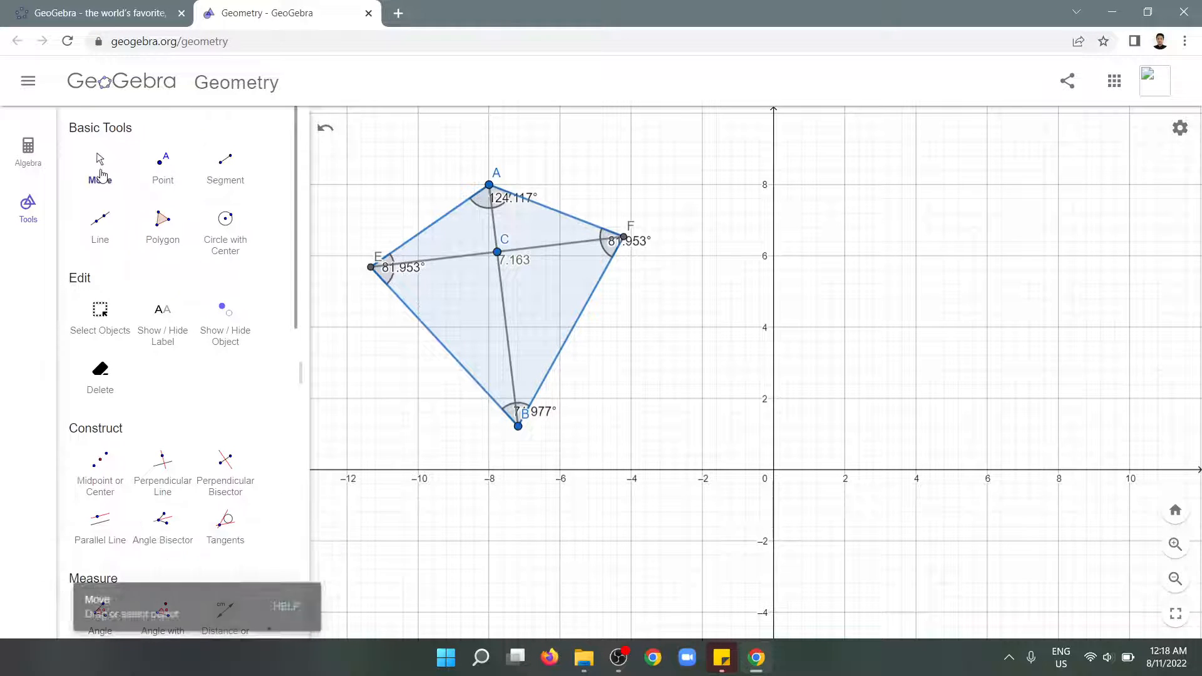
pyautogui.click(559, 252)
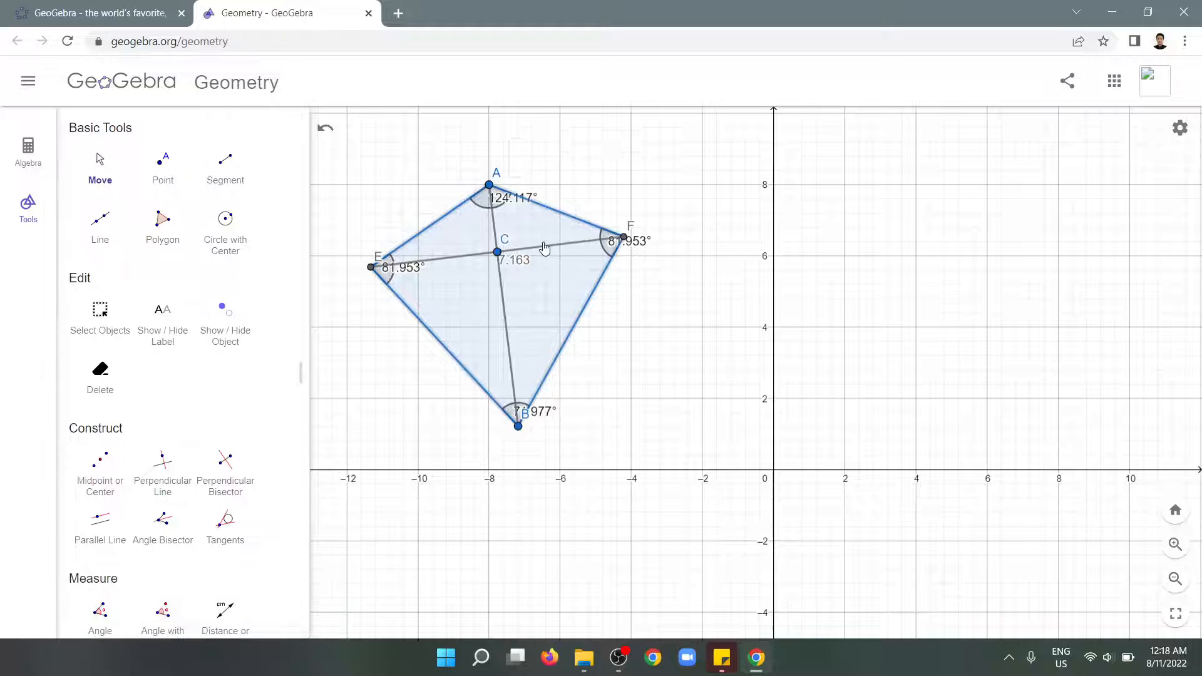
pyautogui.click(543, 245)
pyautogui.press('Delete')
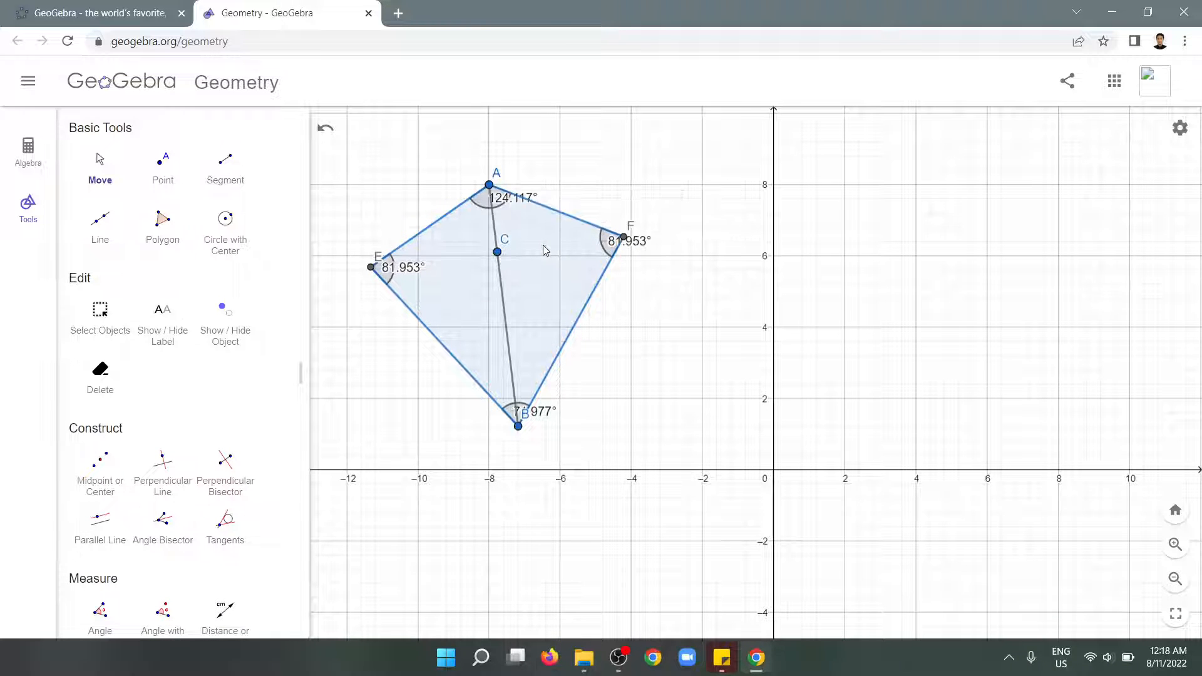
# Step: Draw two half-diagonals as segments, one from C to F and one from C to E
pyautogui.click(227, 162)
pyautogui.click(498, 252)
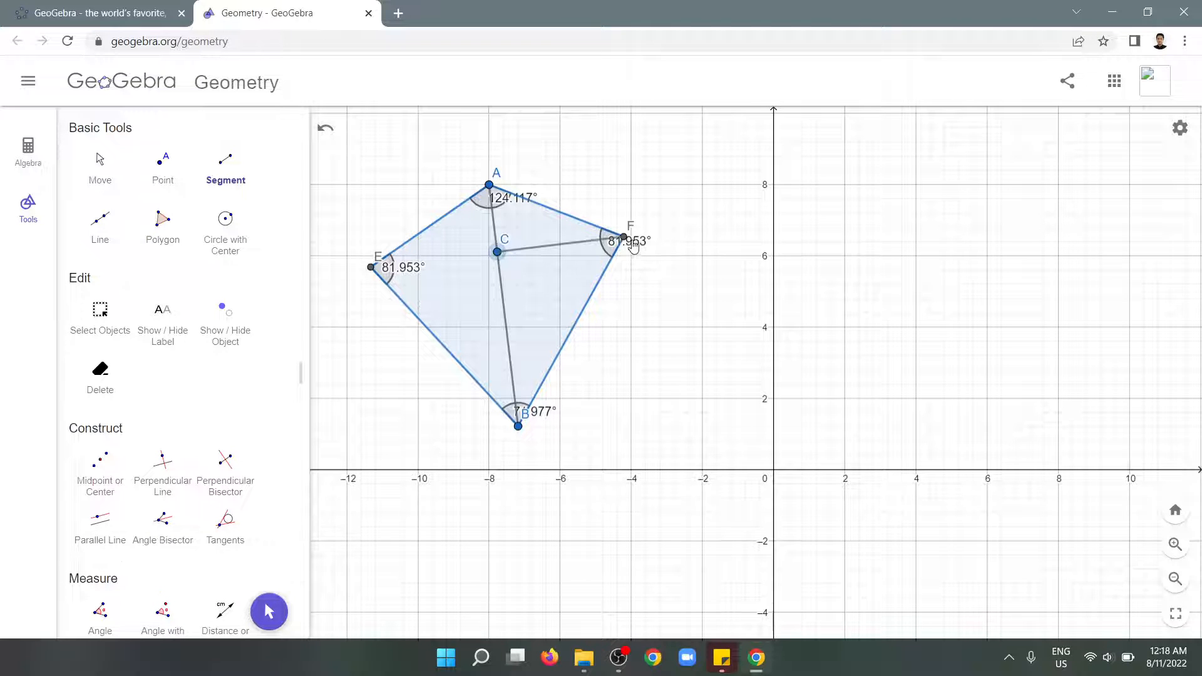
pyautogui.click(627, 243)
pyautogui.click(498, 252)
pyautogui.click(370, 269)
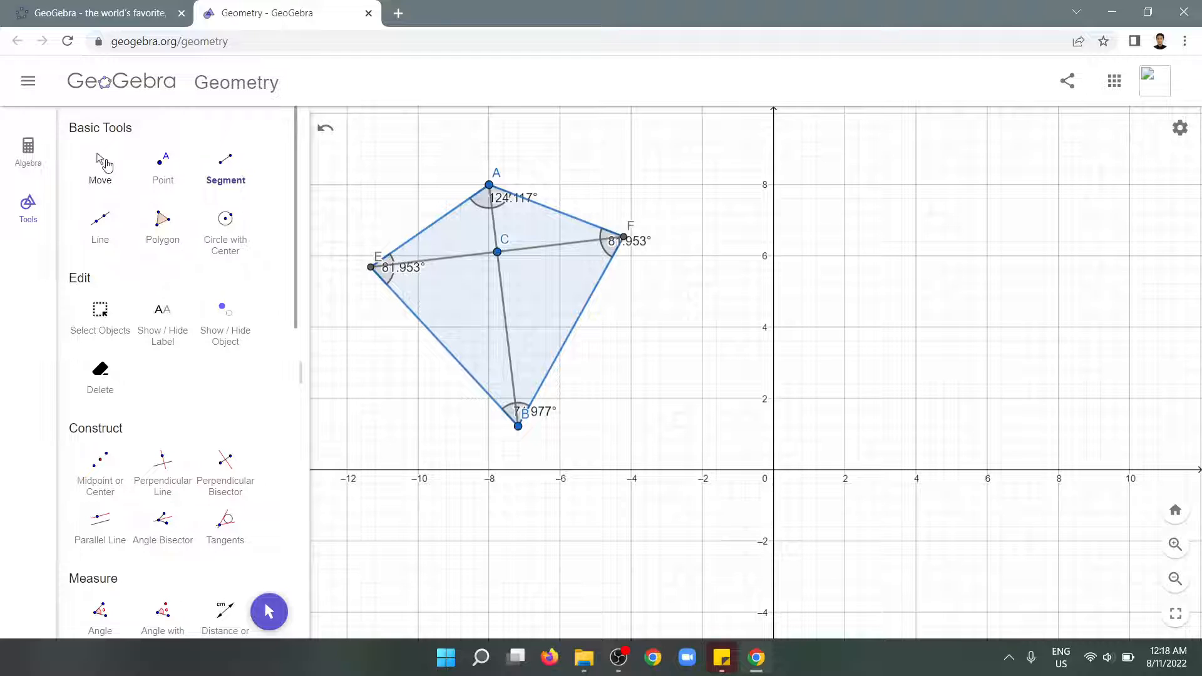
# Step: Label segments CF and CE with their length values only
pyautogui.click(100, 164)
pyautogui.click(537, 248)
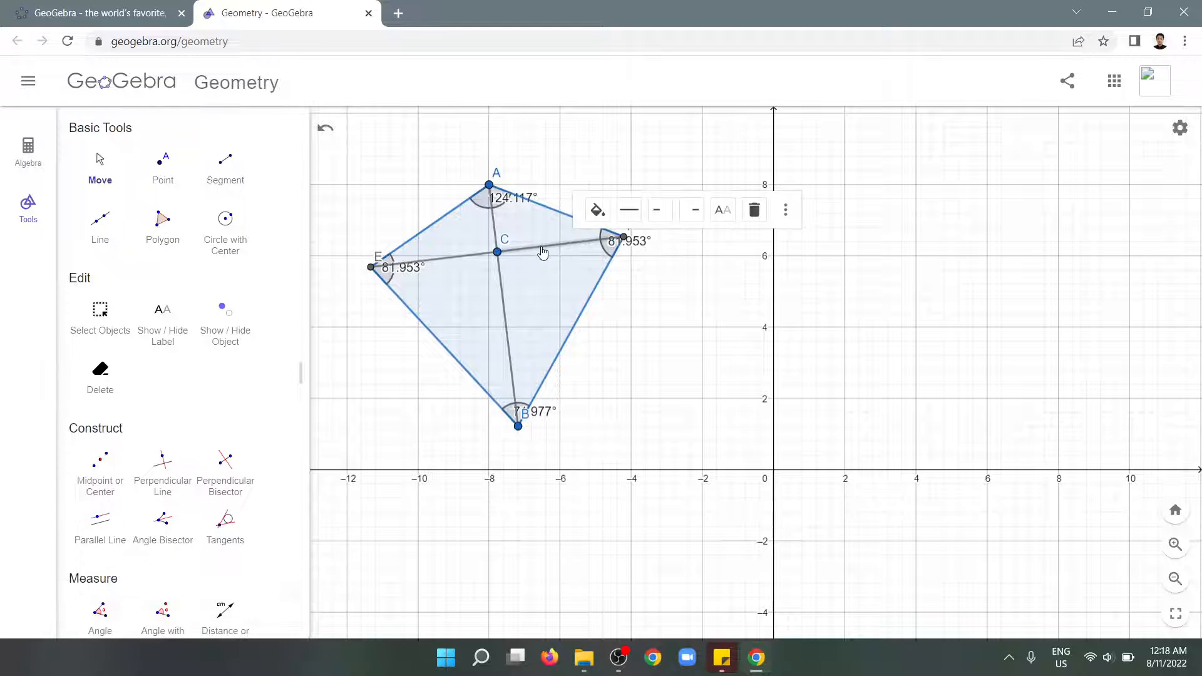
pyautogui.click(716, 213)
pyautogui.click(729, 295)
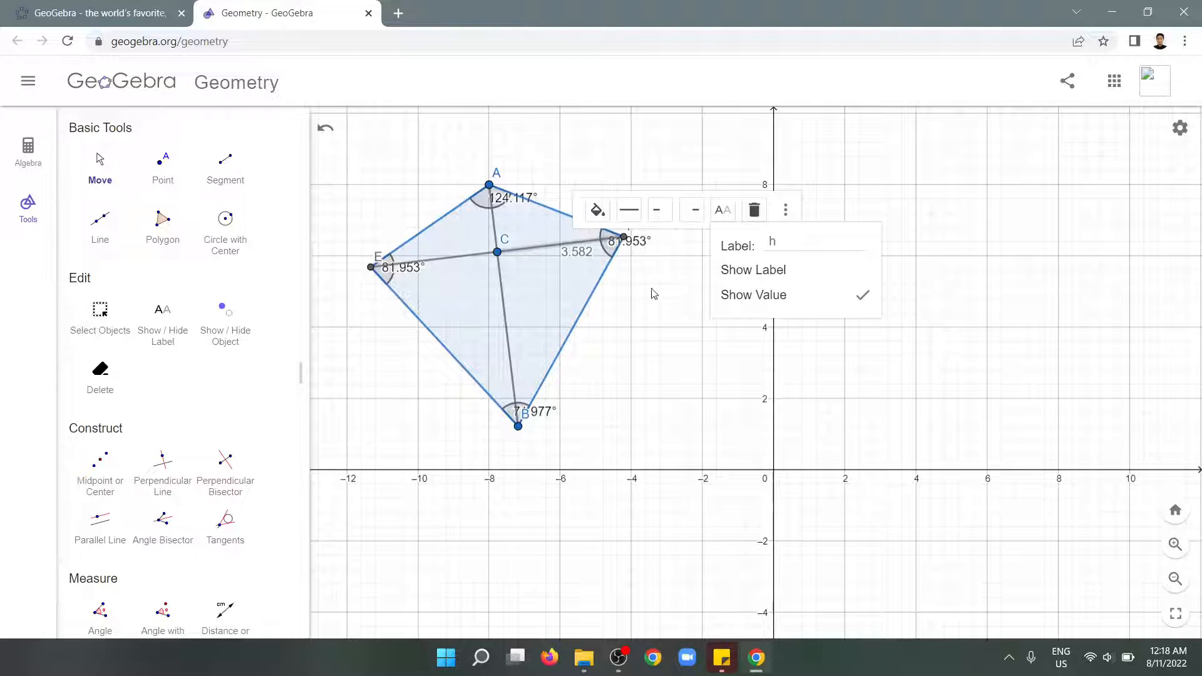
pyautogui.click(460, 262)
pyautogui.click(597, 224)
pyautogui.click(622, 311)
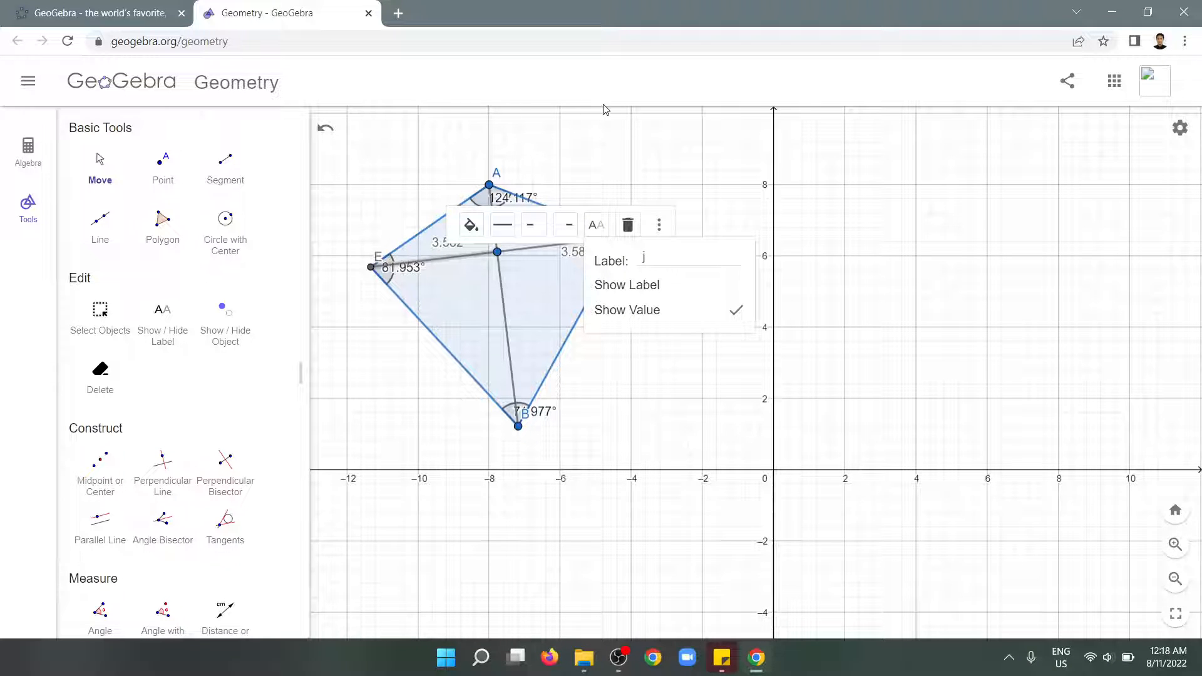
pyautogui.click(593, 74)
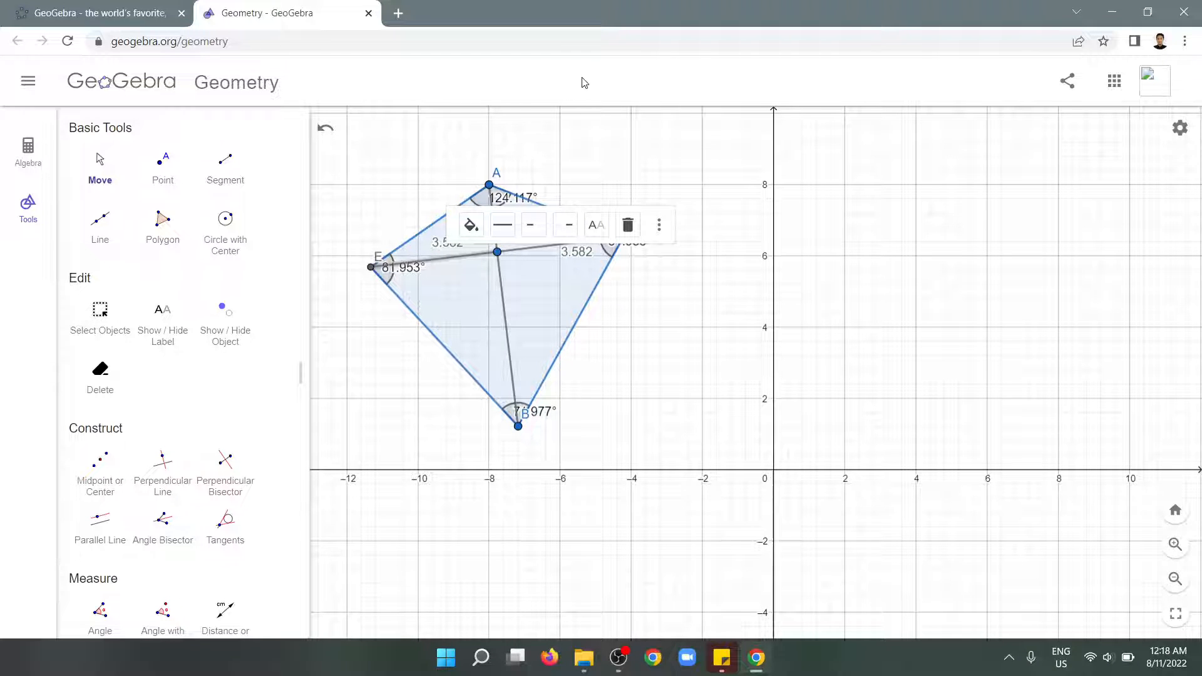
pyautogui.click(102, 164)
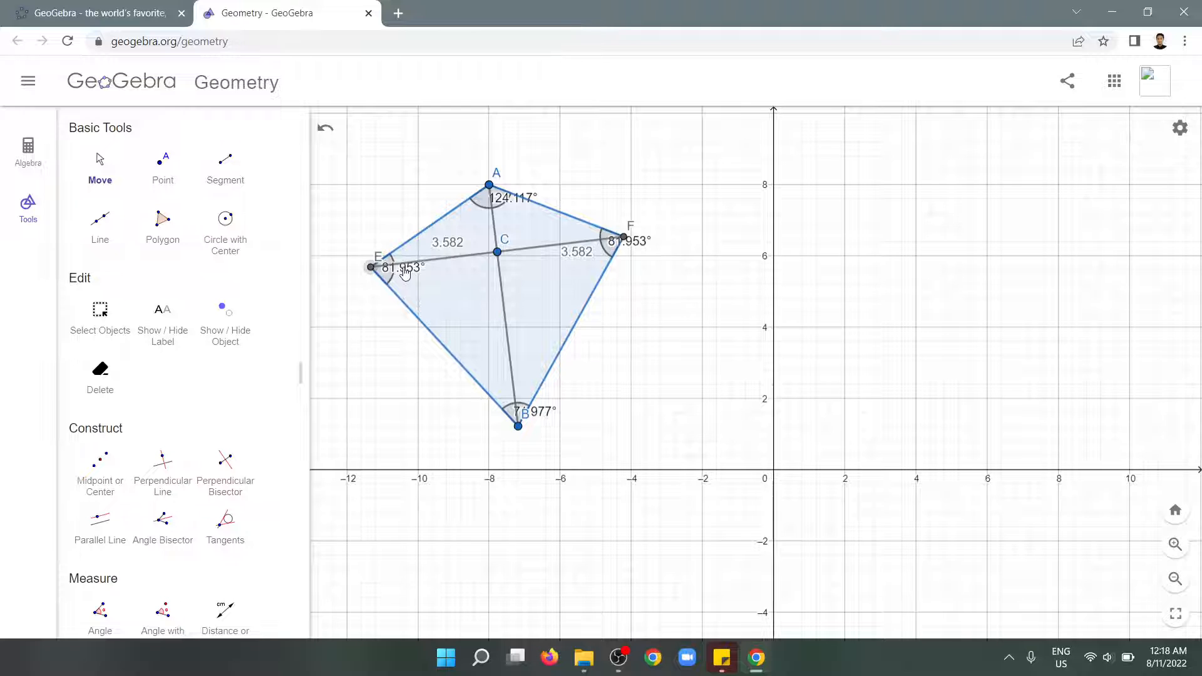
# Step: Reshape the kite by moving B to about (-6.9, -1.4), B again to about (-1.1, 1.7), and A to about (-7.6, 7.7)
pyautogui.moveTo(523, 431); pyautogui.dragTo(528, 523)
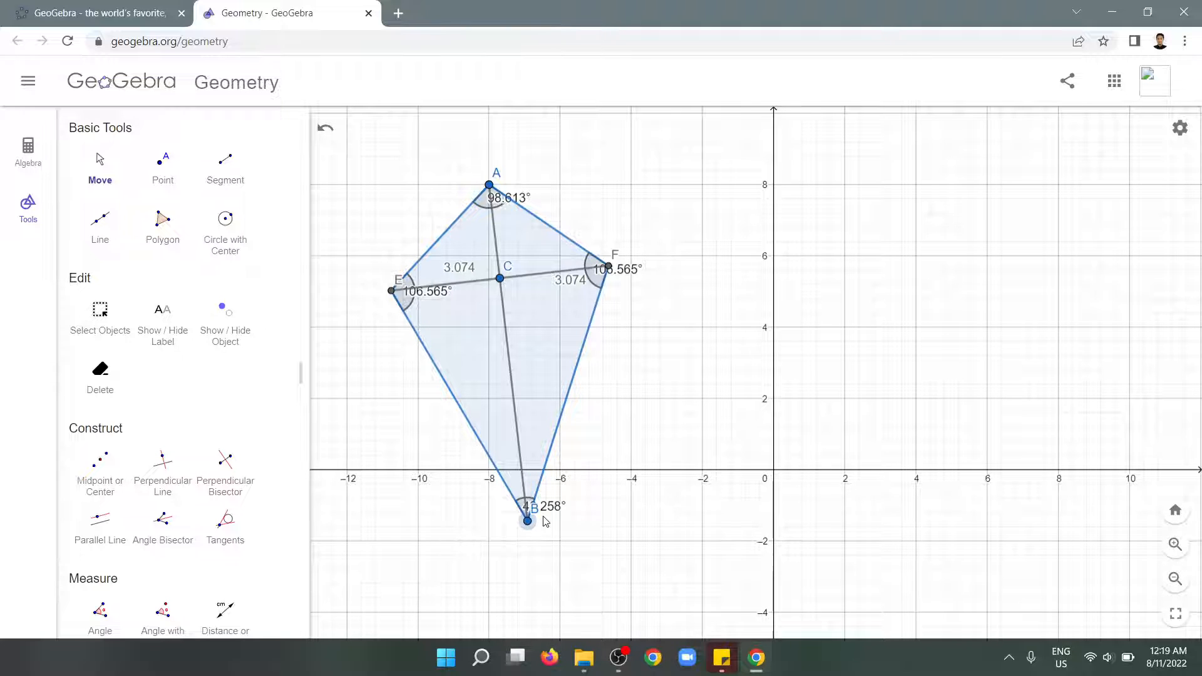
pyautogui.moveTo(544, 521); pyautogui.dragTo(748, 408)
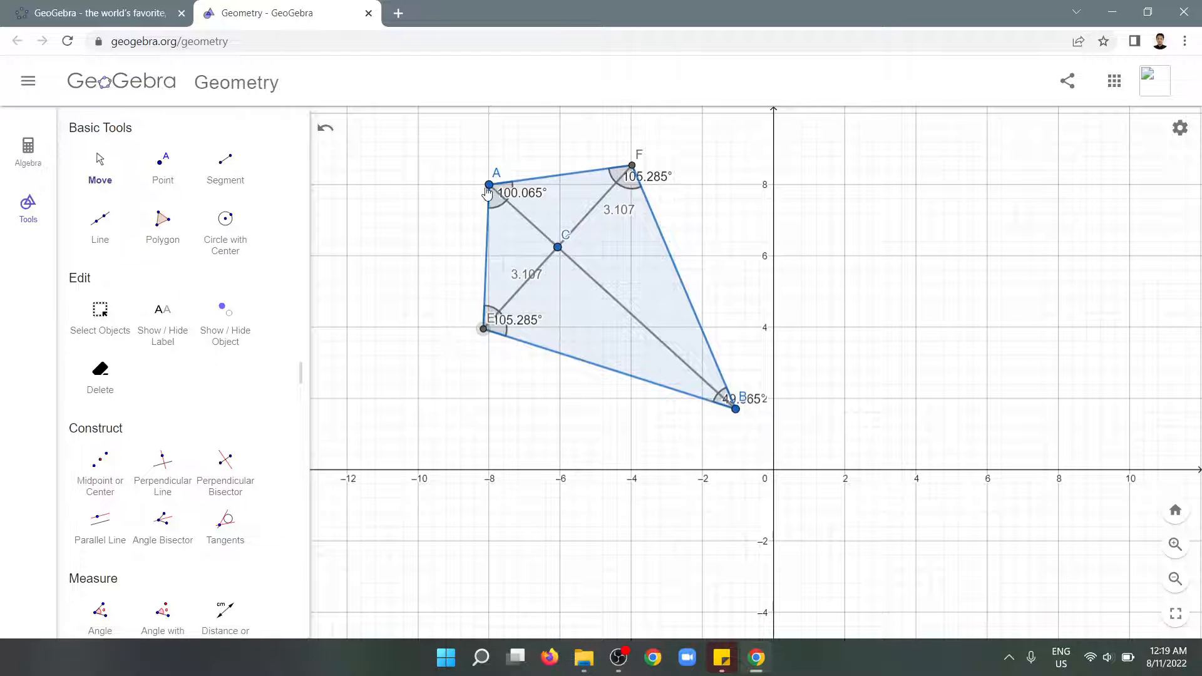
pyautogui.moveTo(495, 191)
pyautogui.mouseDown()
pyautogui.moveTo(567, 207)
pyautogui.moveTo(658, 188)
pyautogui.moveTo(589, 164)
pyautogui.moveTo(419, 169)
pyautogui.moveTo(493, 187)
pyautogui.moveTo(531, 215)
pyautogui.moveTo(502, 198)
pyautogui.mouseUp()
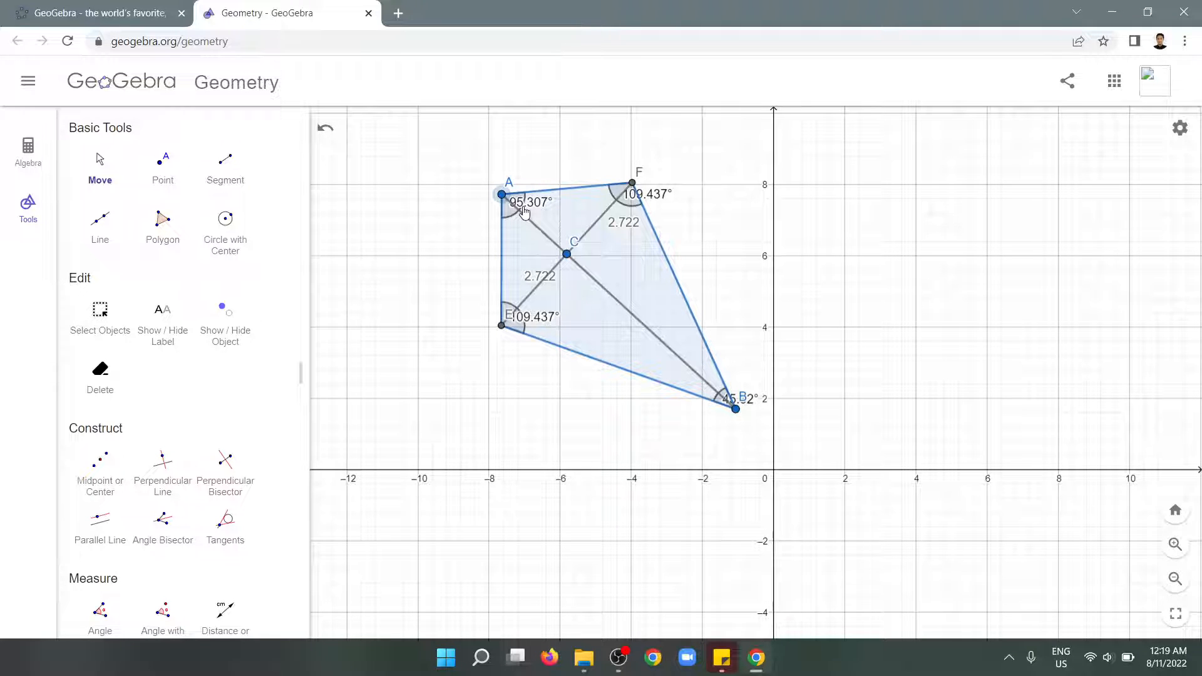
# Step: Draw a separate quadrilateral polygon with vertices at (2, 8), (4, 6), (8, 10) and (4, 10)
pyautogui.scroll(-3, 206, 419)
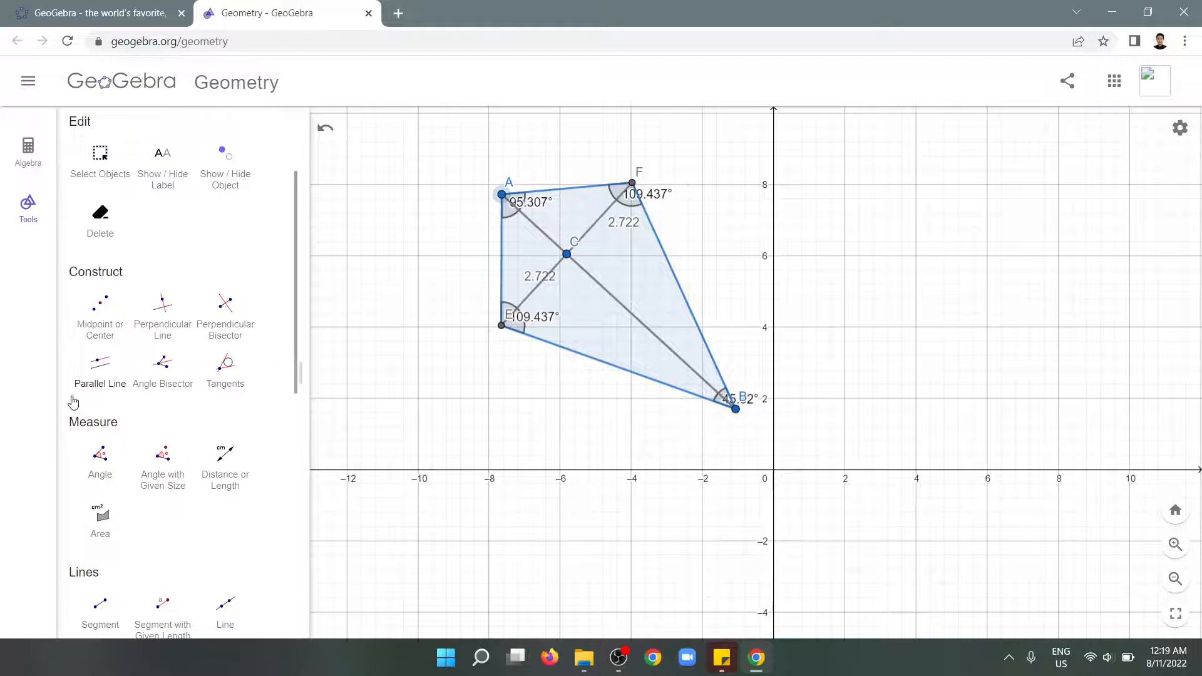
pyautogui.scroll(3, 75, 394)
pyautogui.click(162, 220)
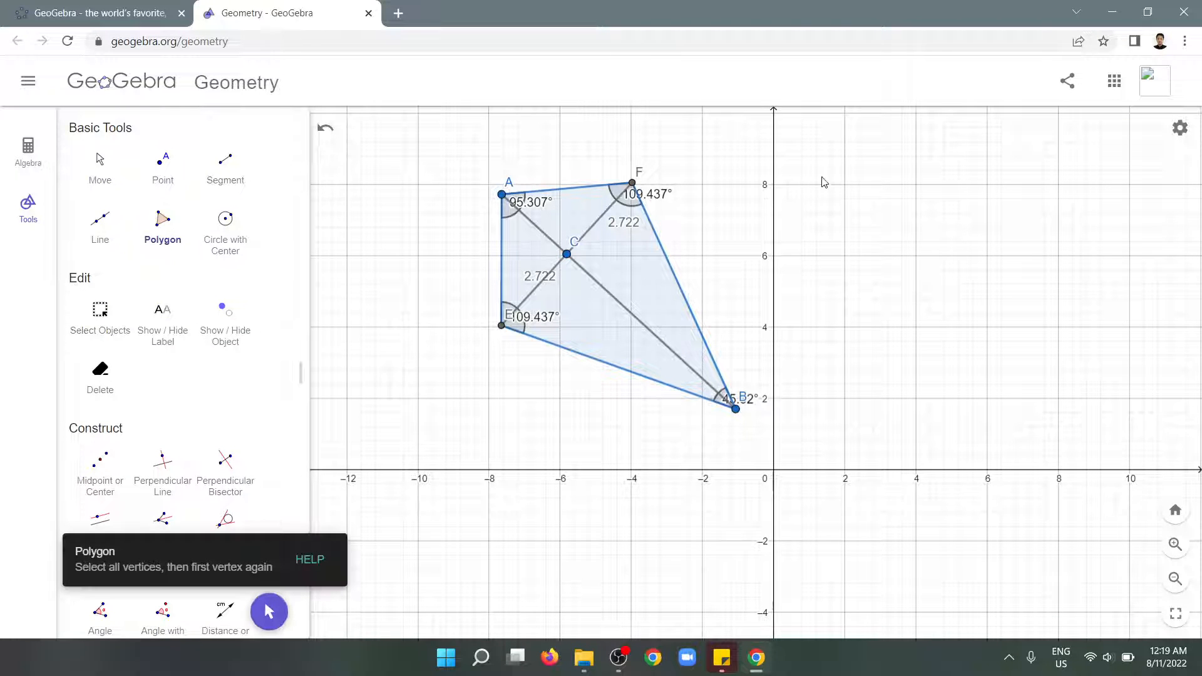
pyautogui.click(844, 184)
pyautogui.click(915, 256)
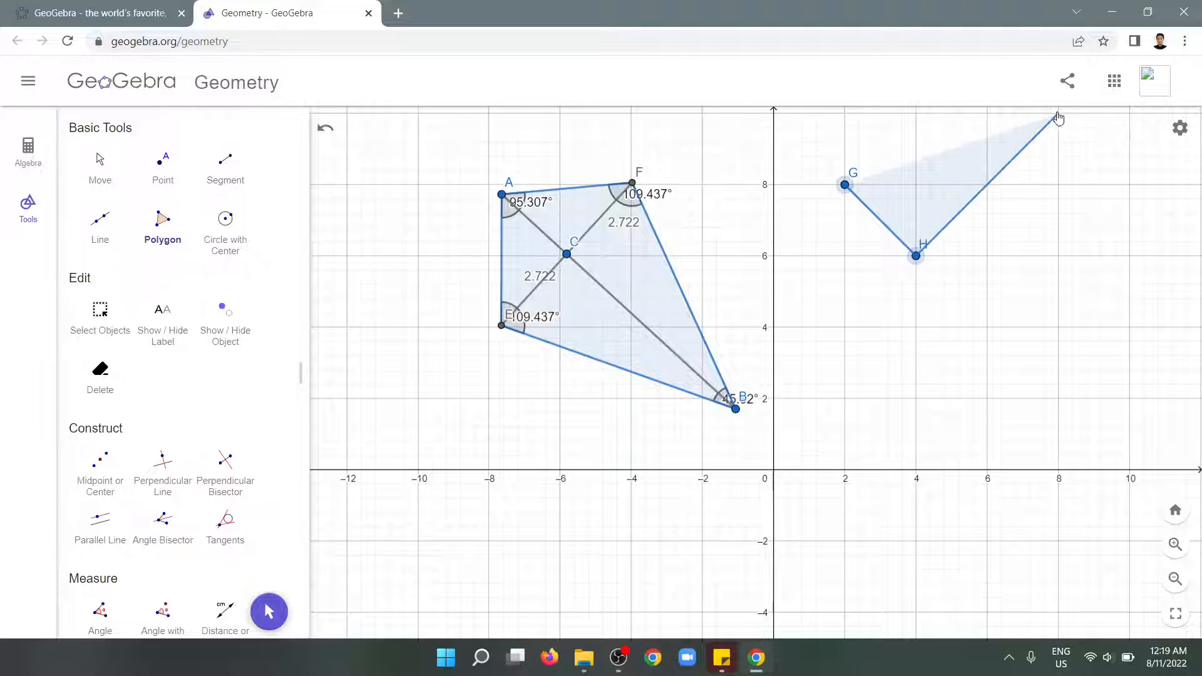
pyautogui.click(1058, 113)
pyautogui.click(915, 114)
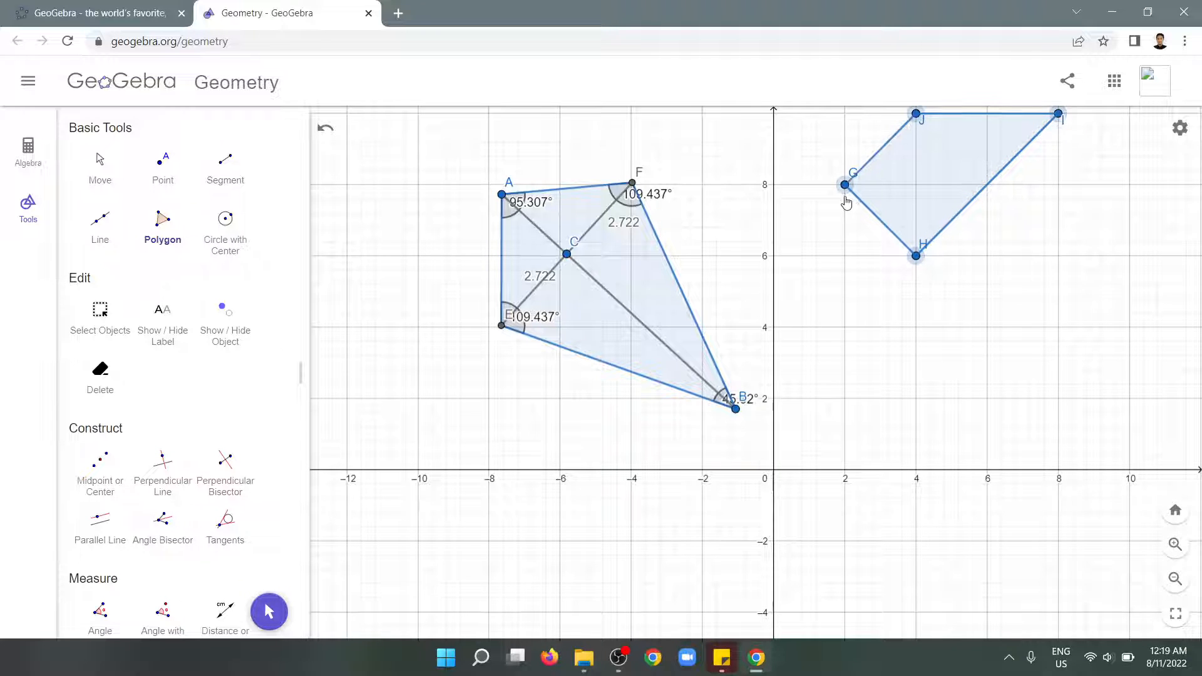
pyautogui.click(845, 186)
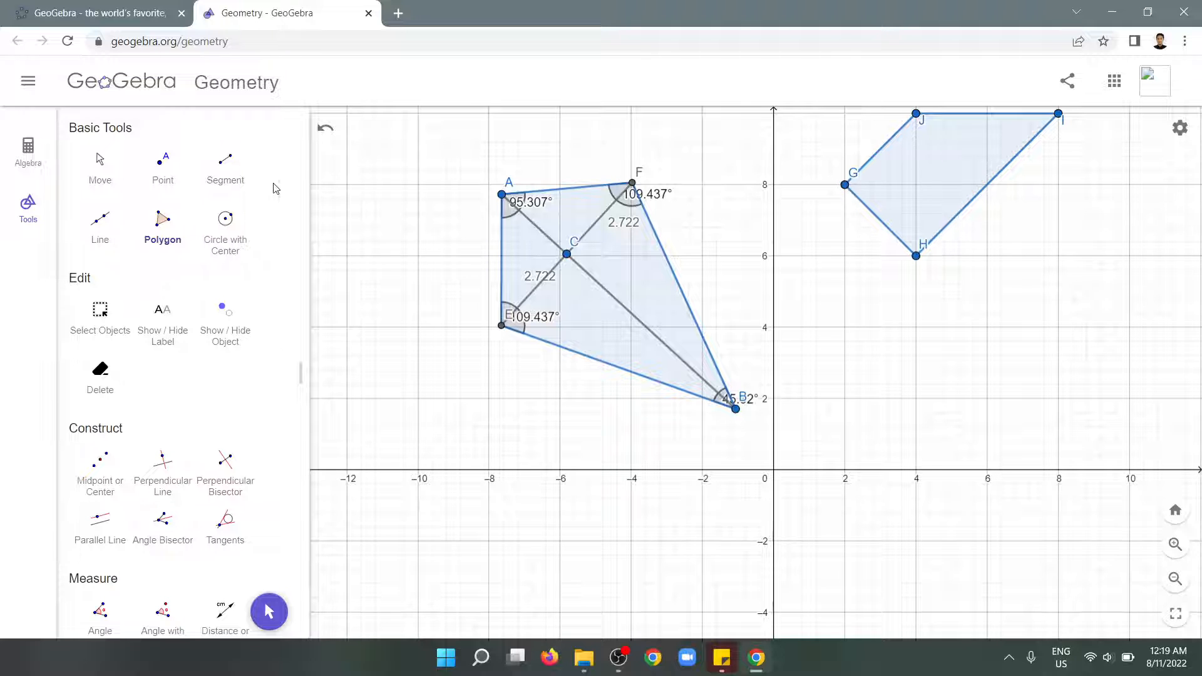
# Step: Measure all interior angles of quadrilateral GHIJ with the Angle tool
pyautogui.scroll(-3, 124, 361)
pyautogui.click(100, 456)
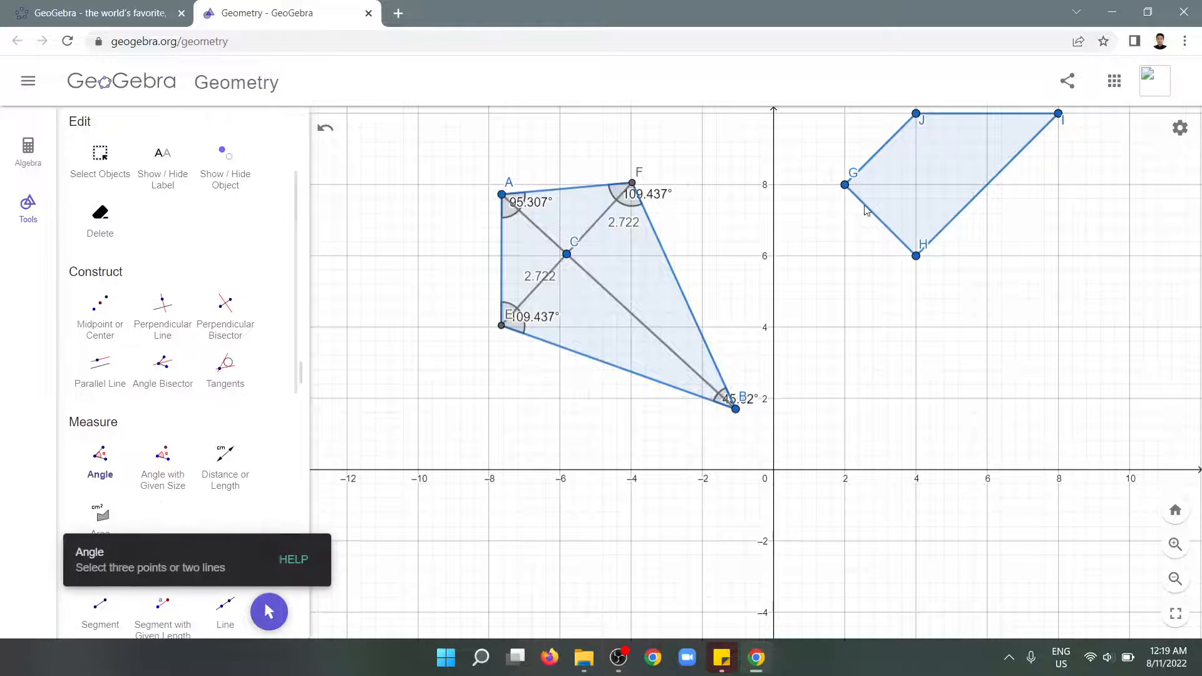
pyautogui.click(919, 180)
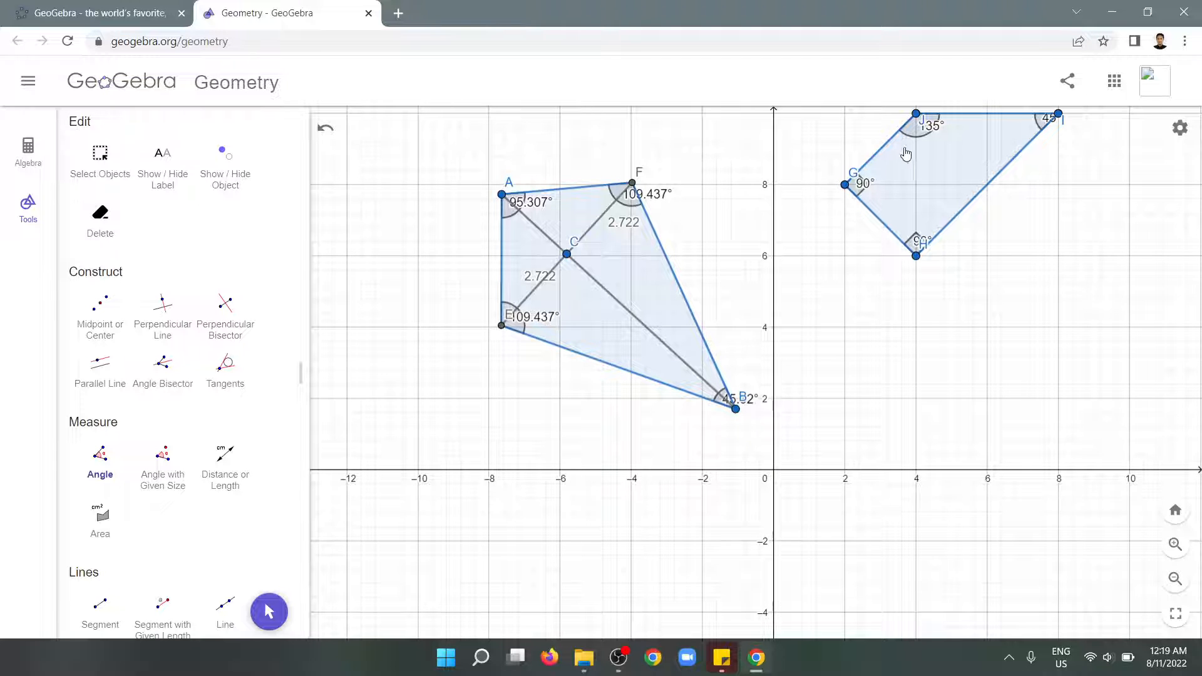
# Step: Move the kite's vertex B to about (-6.4, -1.7), and from there to about (-3, 1.5)
pyautogui.scroll(-2, 731, 197)
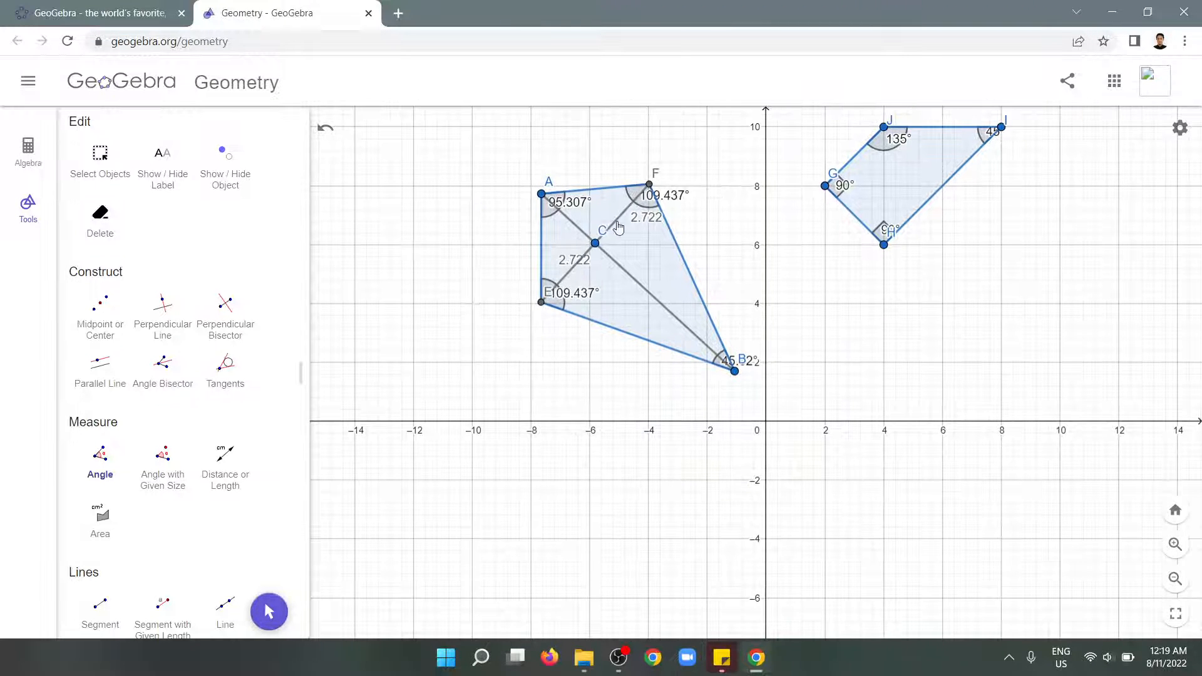
pyautogui.scroll(3, 114, 219)
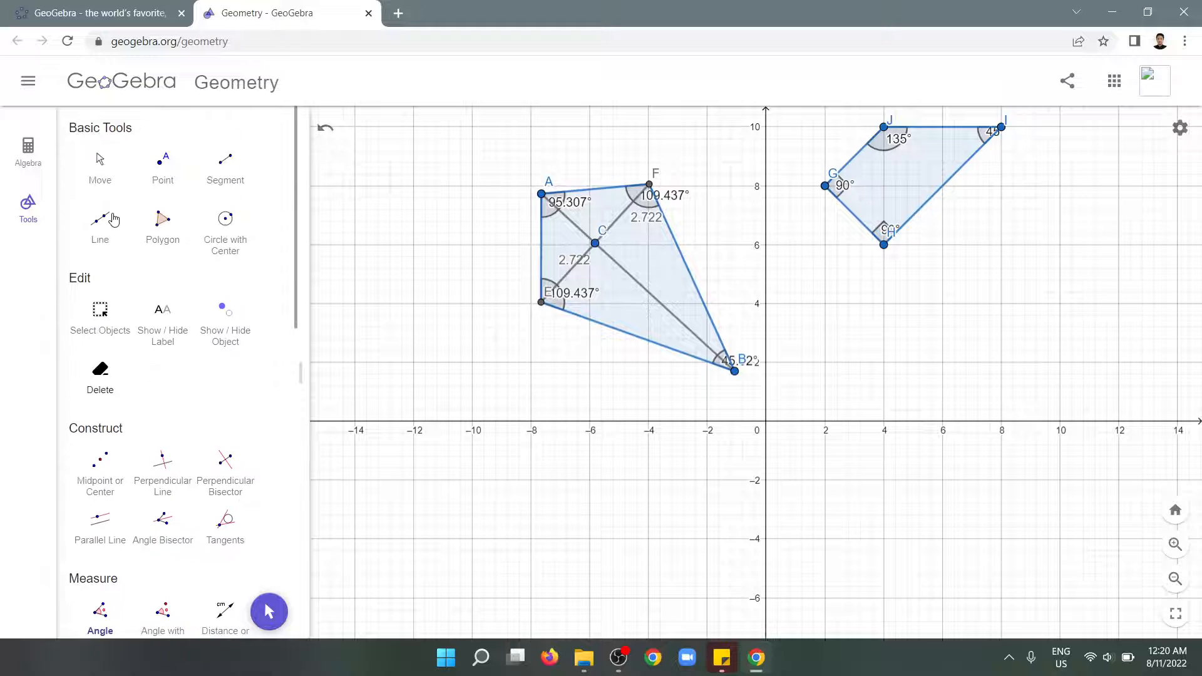
pyautogui.click(100, 164)
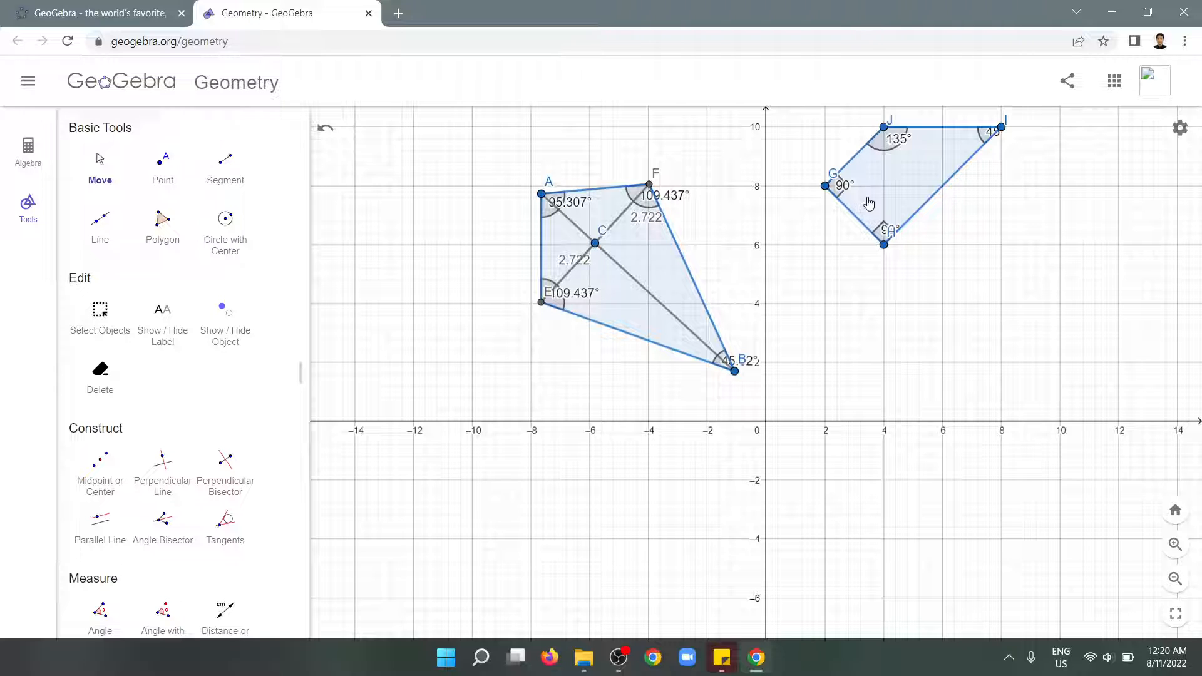
pyautogui.moveTo(733, 378); pyautogui.dragTo(580, 482)
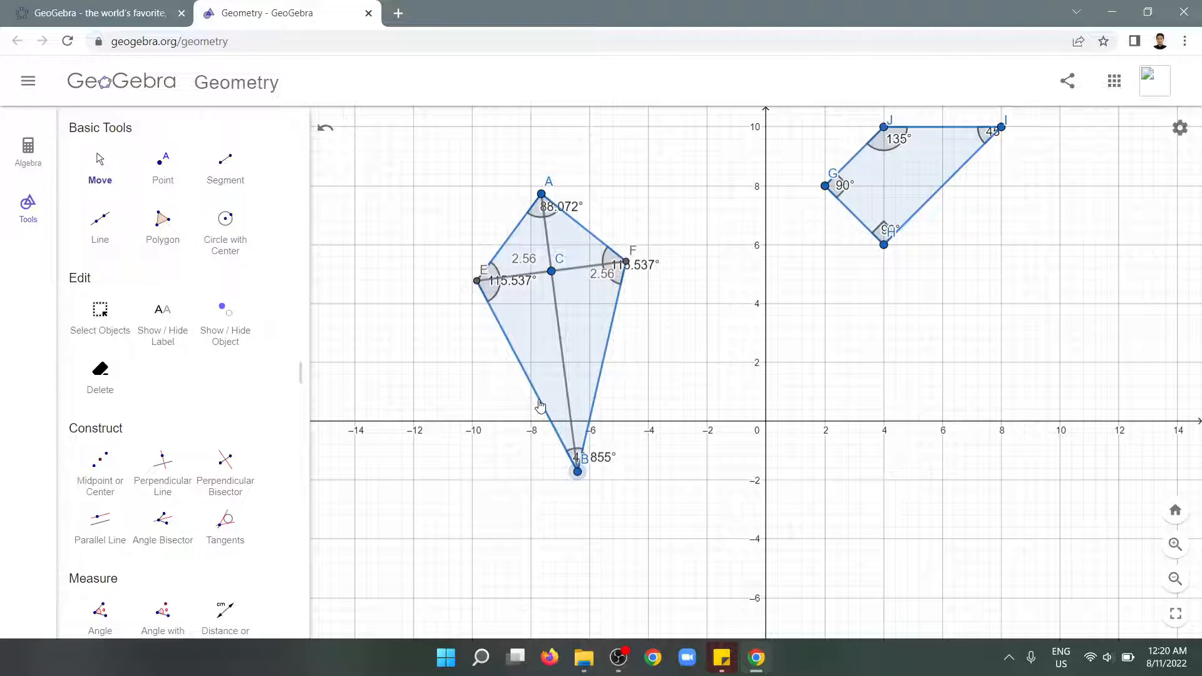
pyautogui.moveTo(578, 472); pyautogui.dragTo(681, 385)
# Step: Place free points at (-20, -10), (-12, -8) and (-14, -2) in the empty area below the kite, and move the last one to (-10, -2)
pyautogui.scroll(-4, 680, 384)
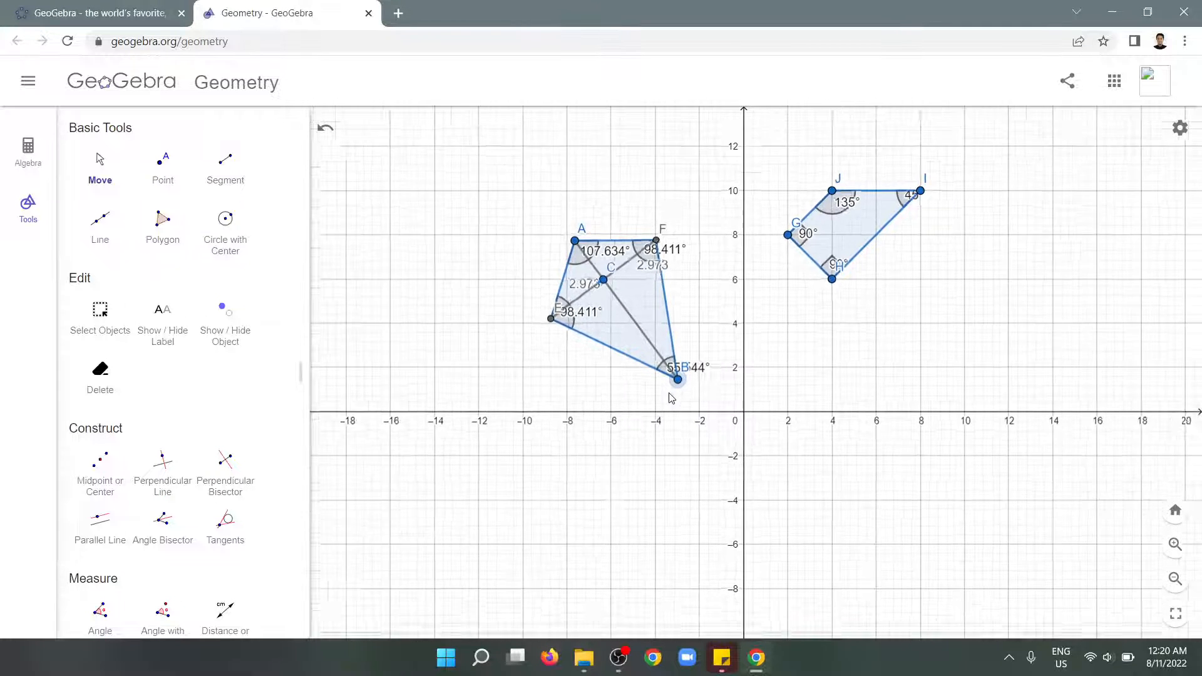
pyautogui.moveTo(606, 442); pyautogui.dragTo(727, 321)
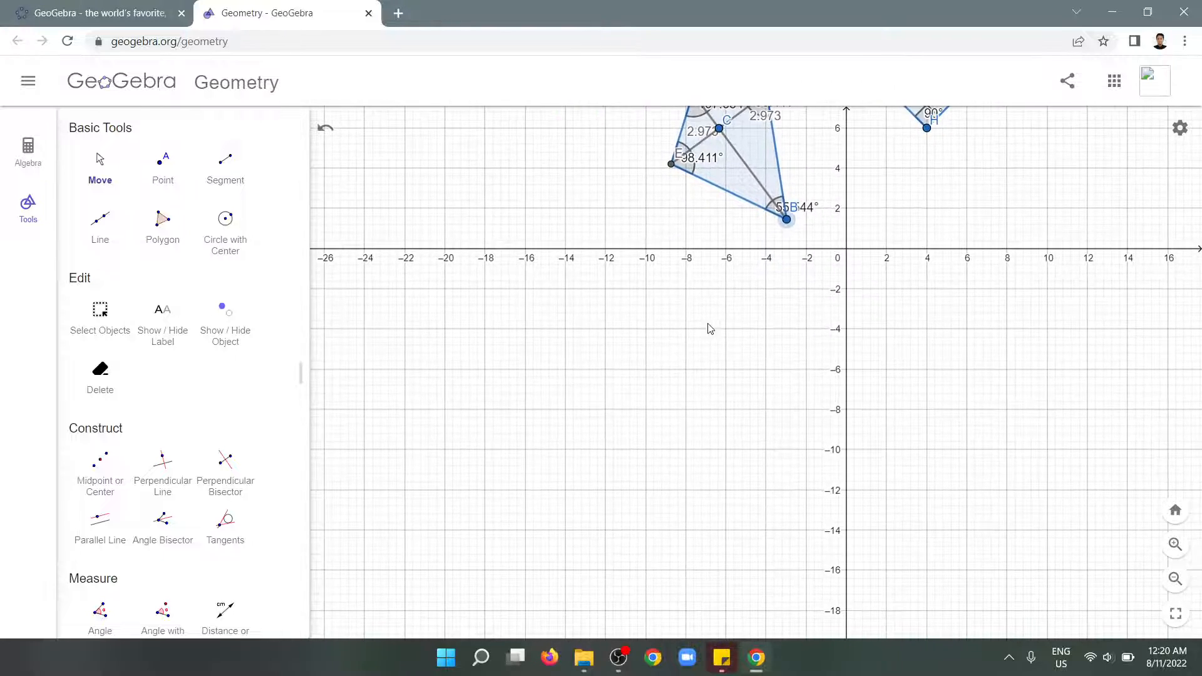
pyautogui.scroll(2, 622, 342)
pyautogui.moveTo(623, 344); pyautogui.dragTo(695, 335)
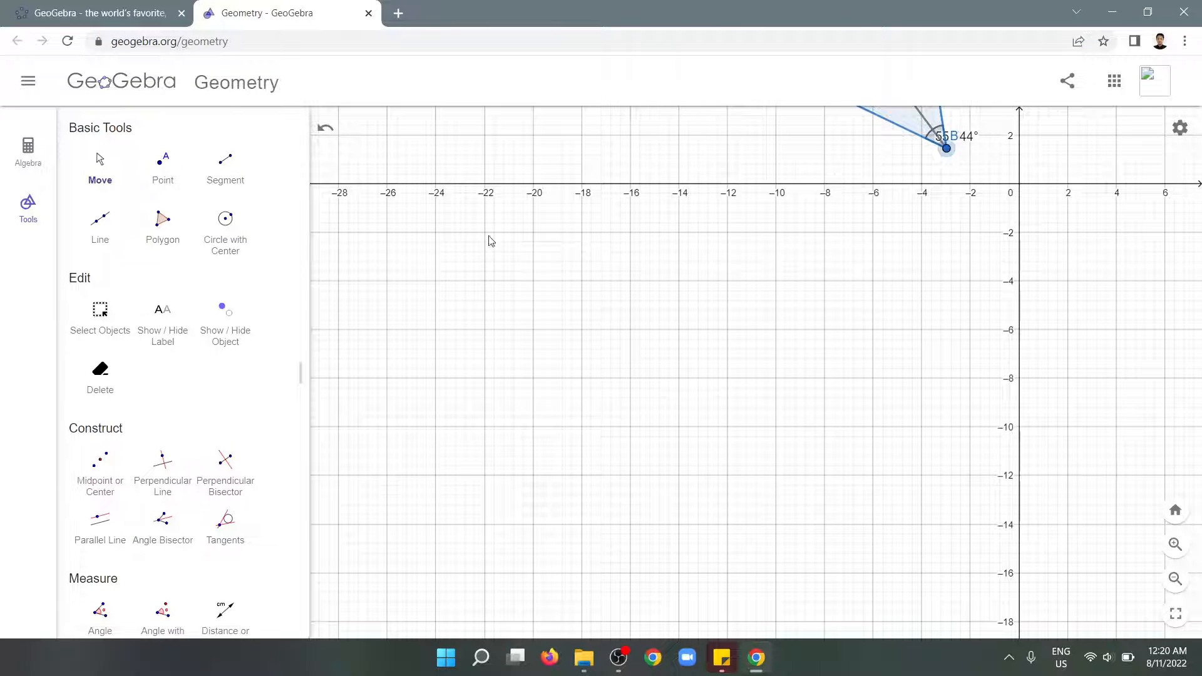
pyautogui.click(163, 164)
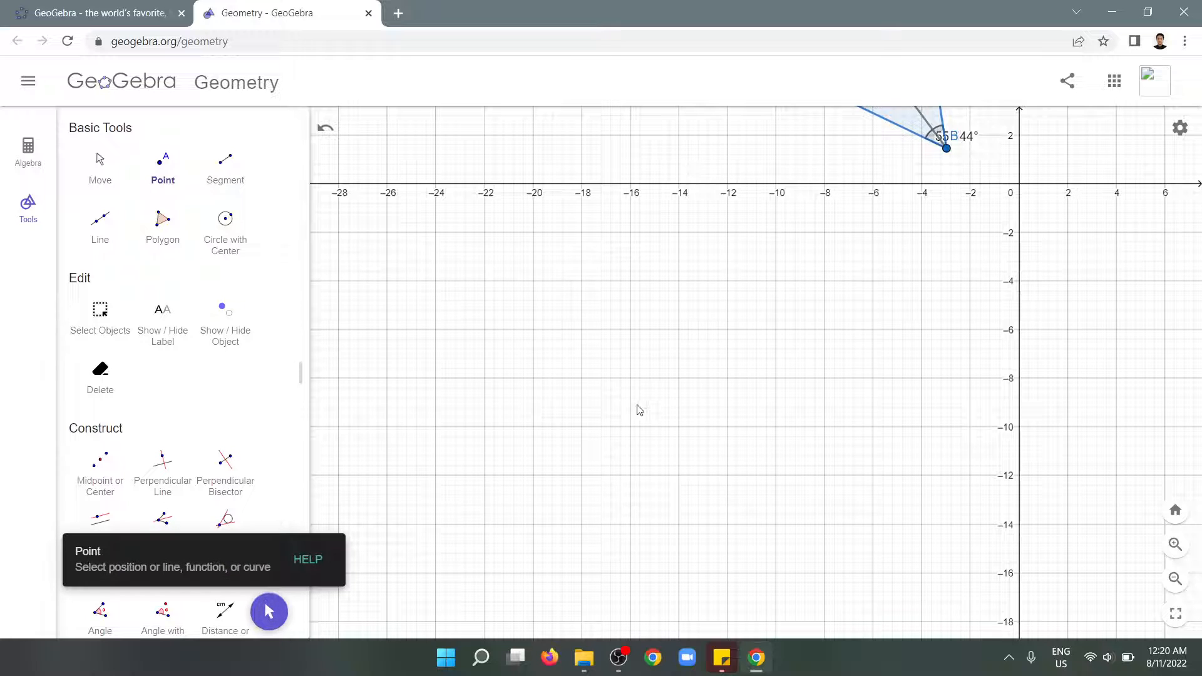
pyautogui.click(533, 428)
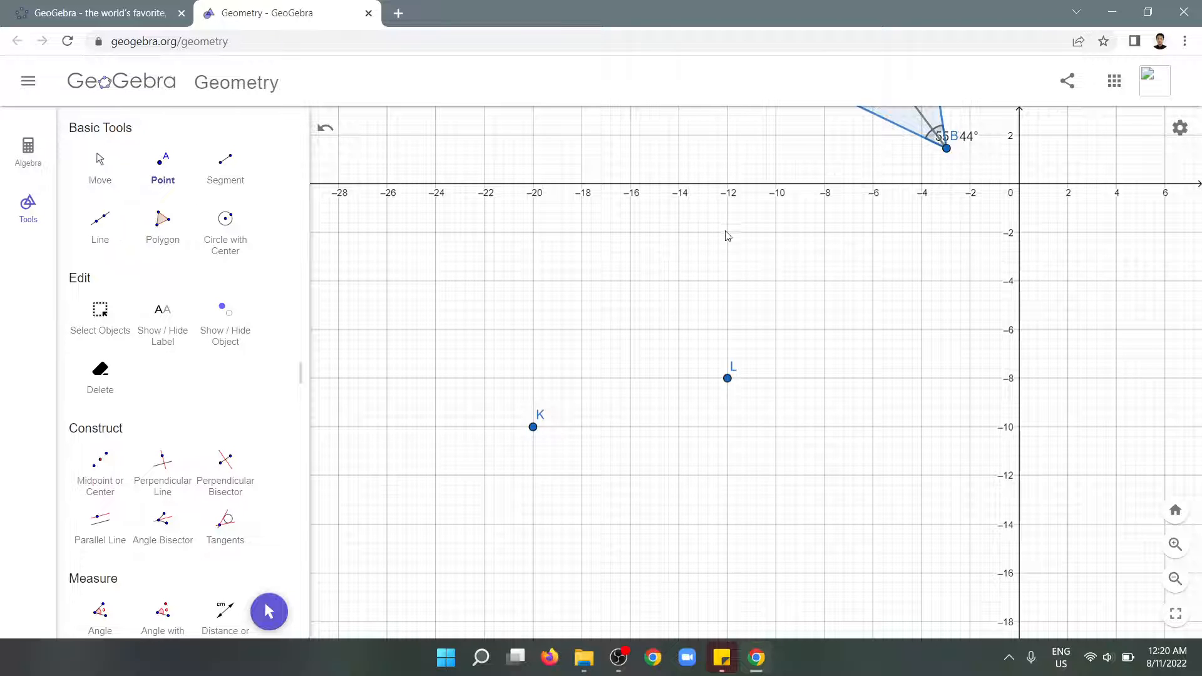
pyautogui.click(679, 233)
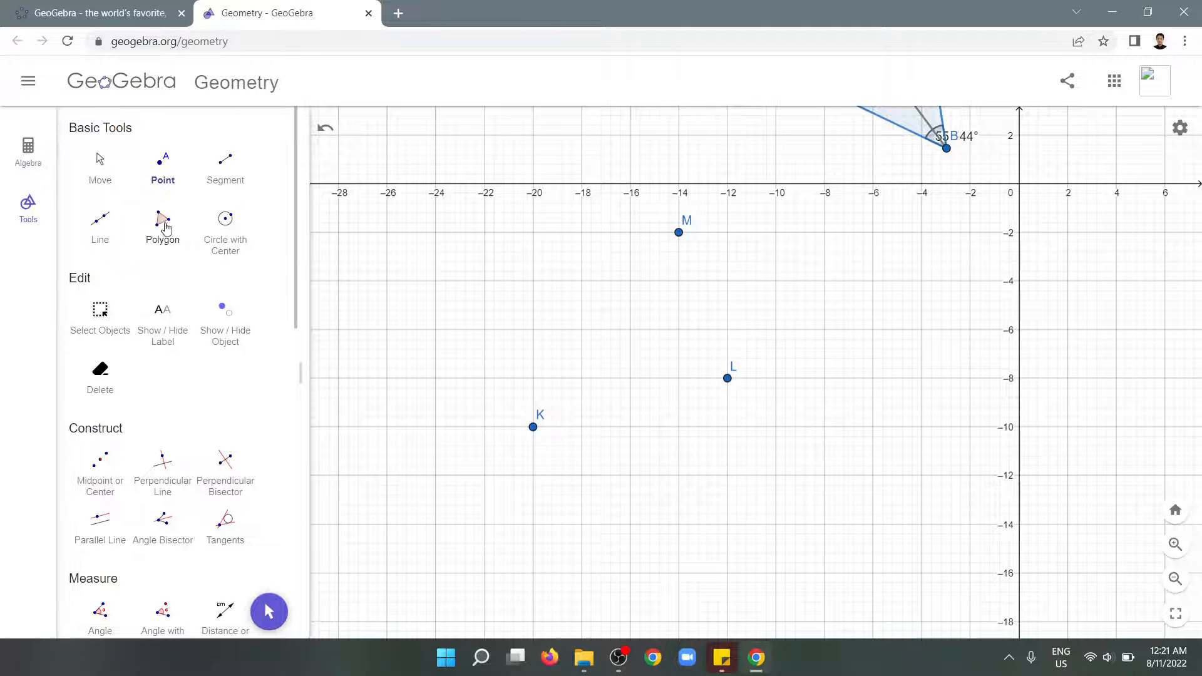
pyautogui.click(112, 179)
pyautogui.moveTo(685, 232); pyautogui.dragTo(779, 240)
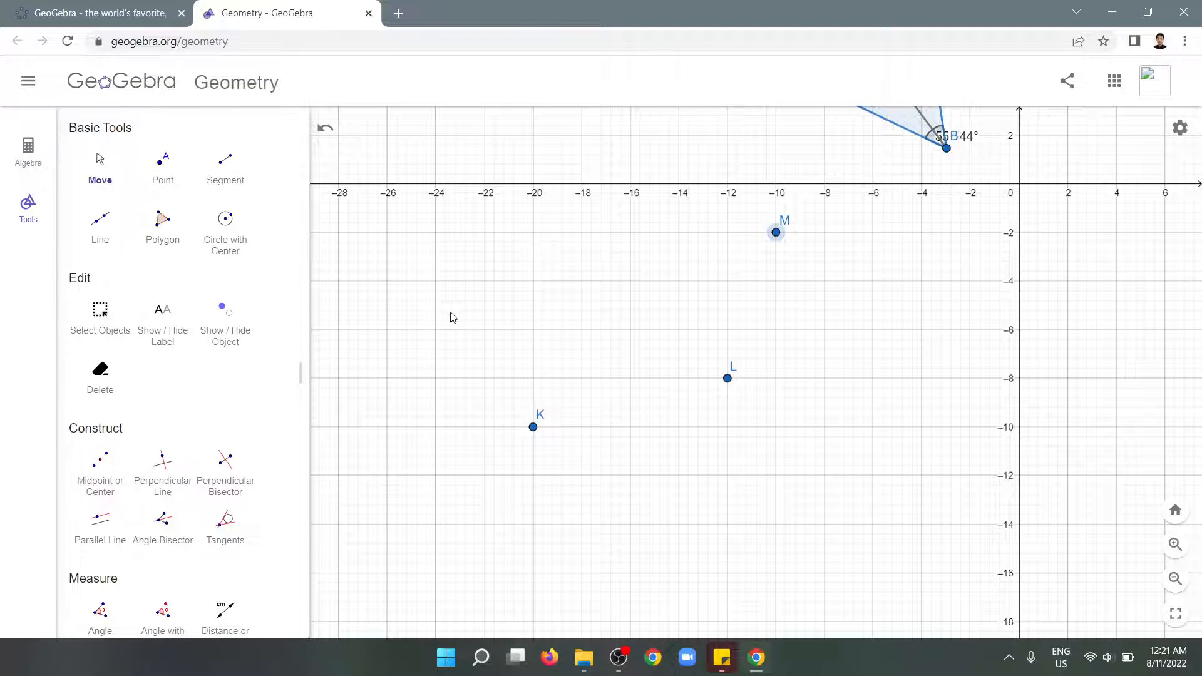
# Step: Draw one line through points K and L and another through points M and L
pyautogui.click(106, 225)
pyautogui.click(532, 429)
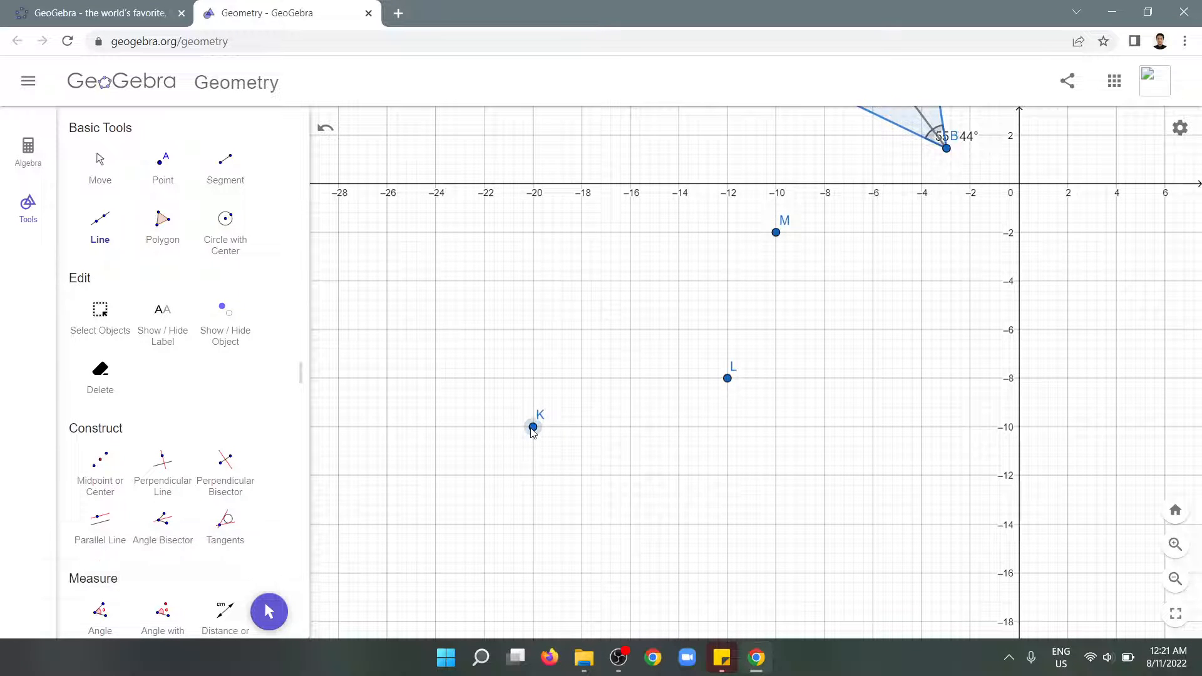
pyautogui.click(727, 379)
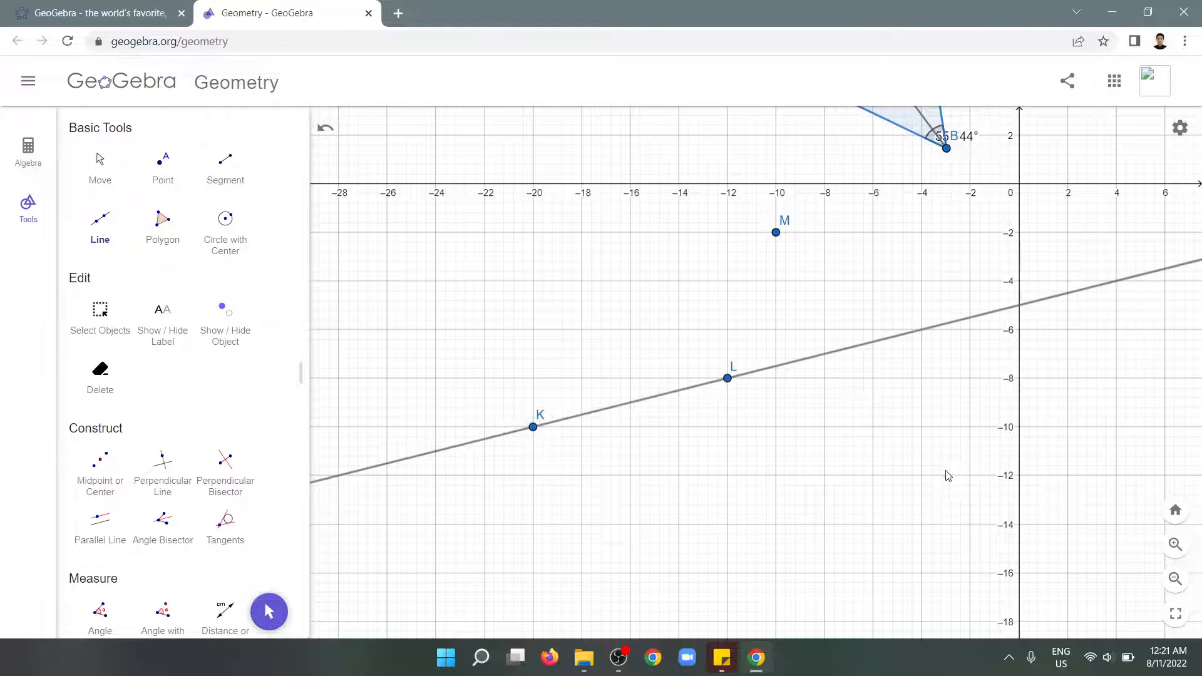
pyautogui.click(776, 231)
pyautogui.click(727, 378)
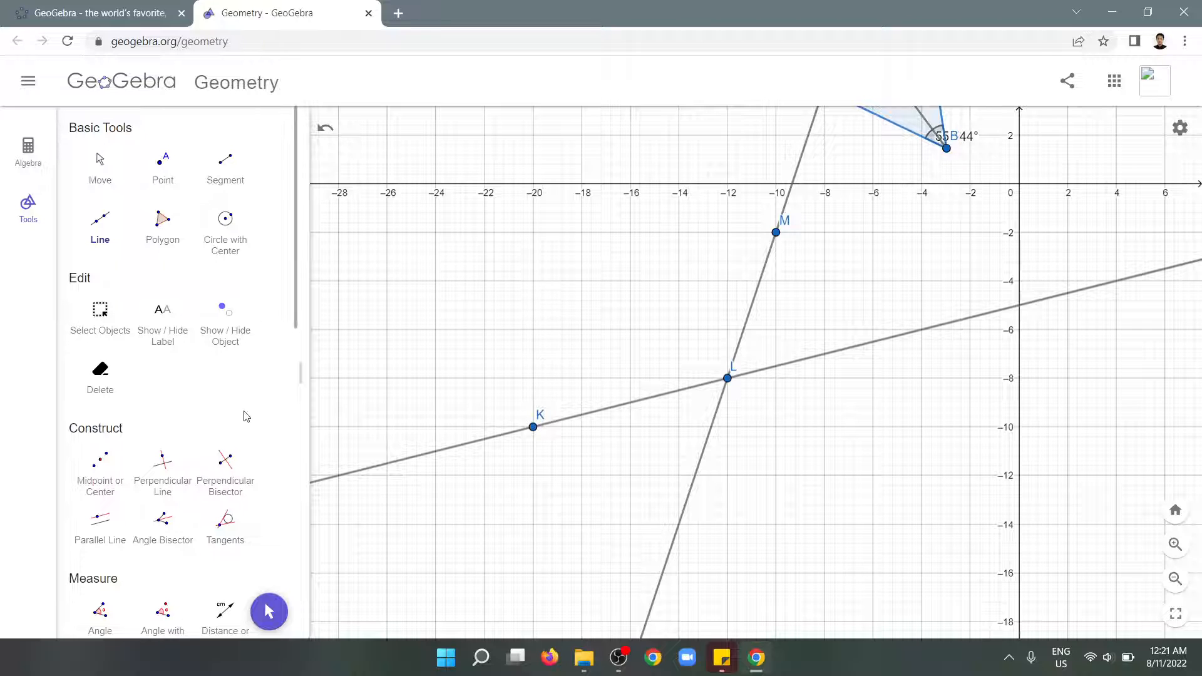
# Step: Construct a line through M parallel to line KL and a line through K parallel to line LM
pyautogui.scroll(-3, 225, 421)
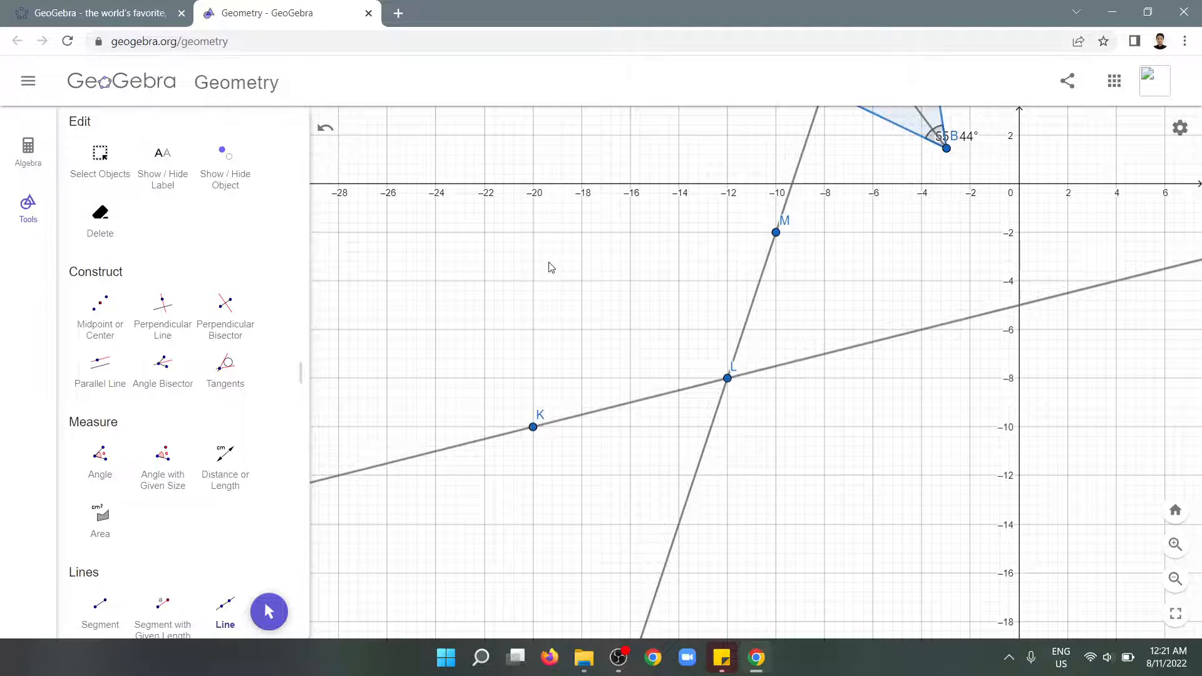
pyautogui.click(102, 369)
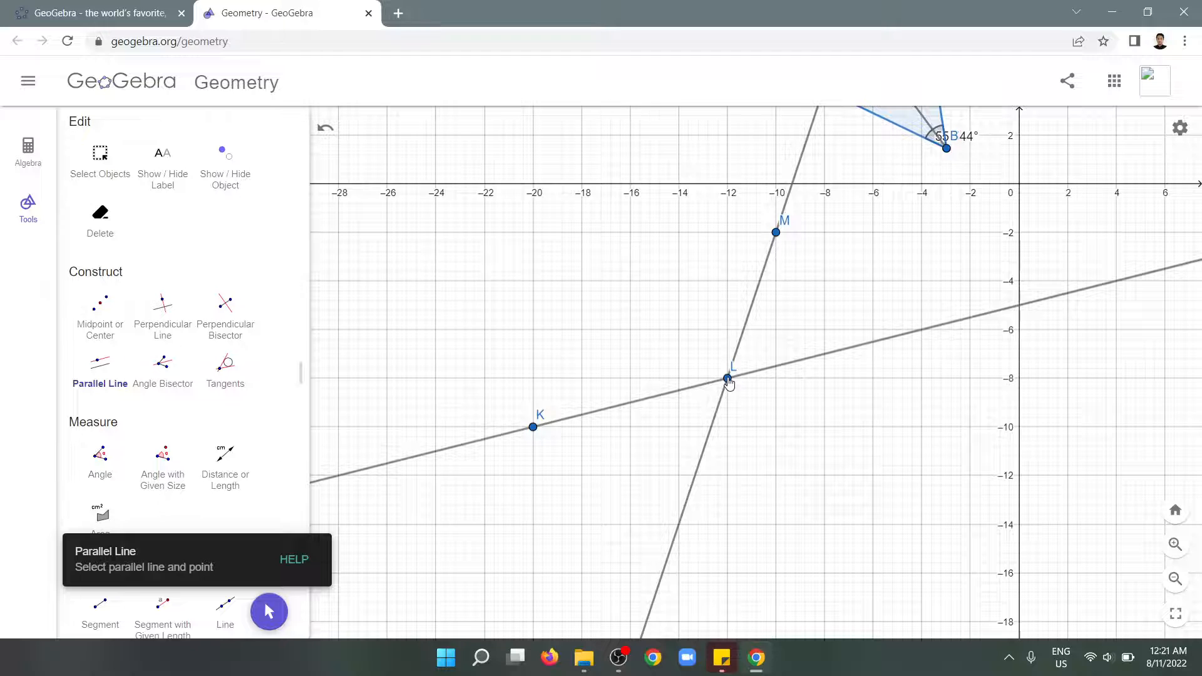
pyautogui.click(777, 233)
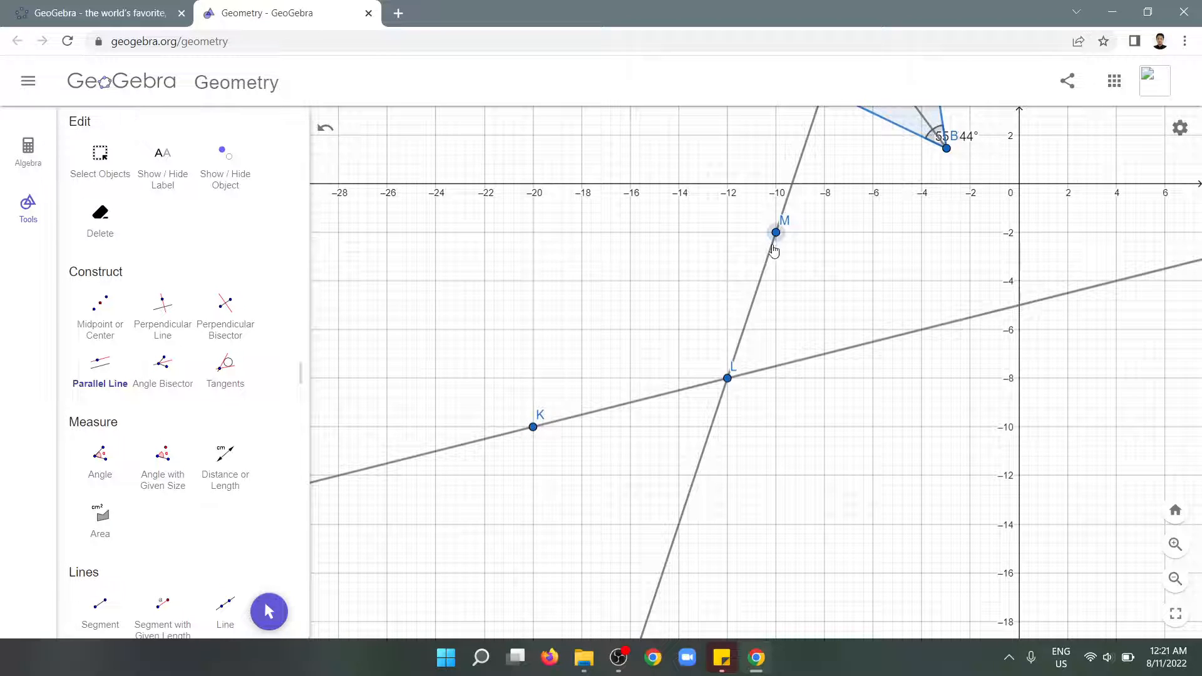
pyautogui.click(669, 398)
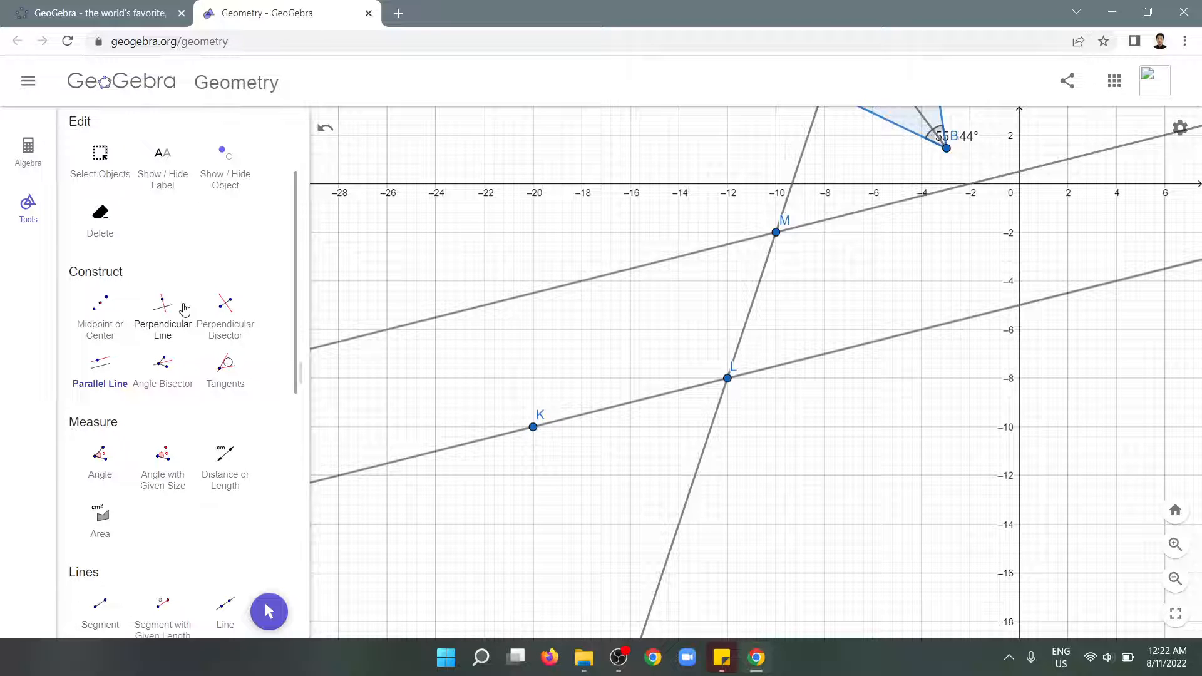
pyautogui.click(99, 364)
pyautogui.click(533, 427)
pyautogui.click(755, 311)
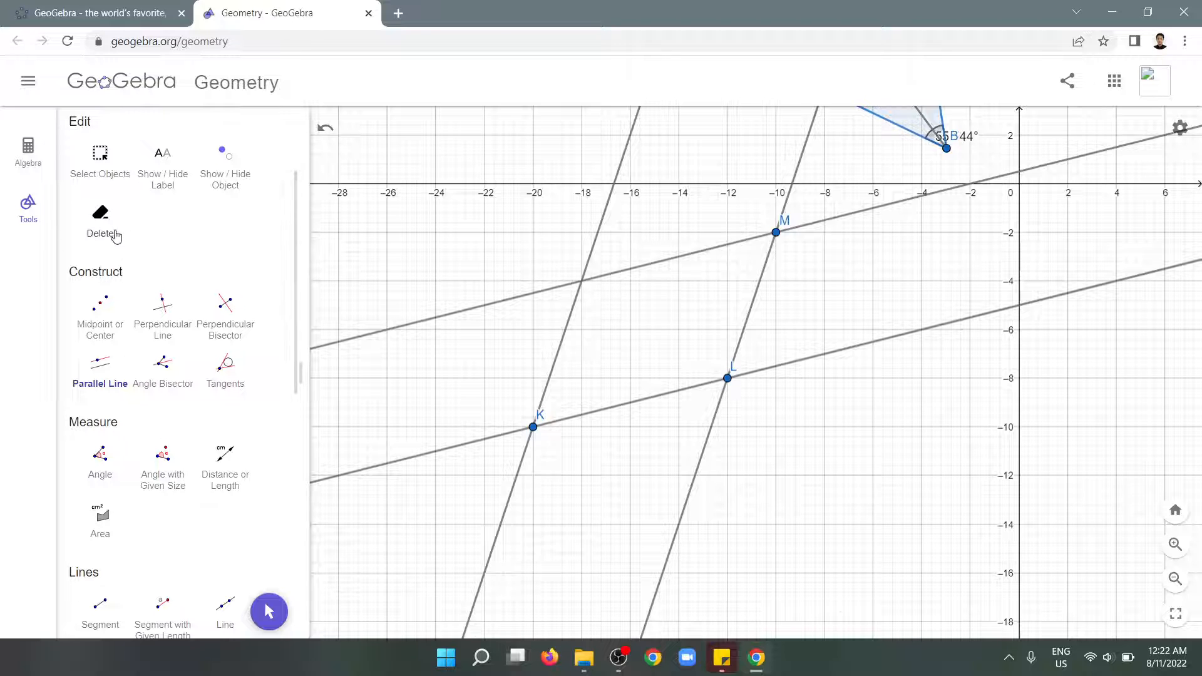
# Step: Place a point at the intersection of the two newly constructed parallel lines
pyautogui.scroll(3, 118, 251)
pyautogui.click(162, 164)
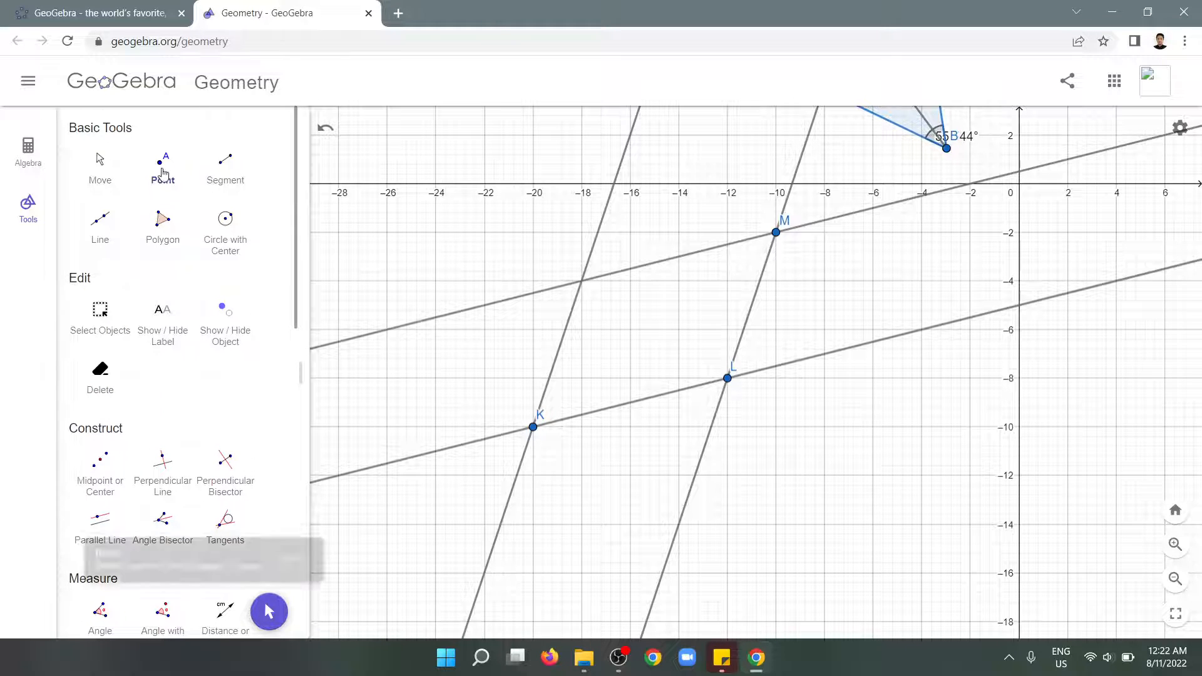
pyautogui.click(582, 285)
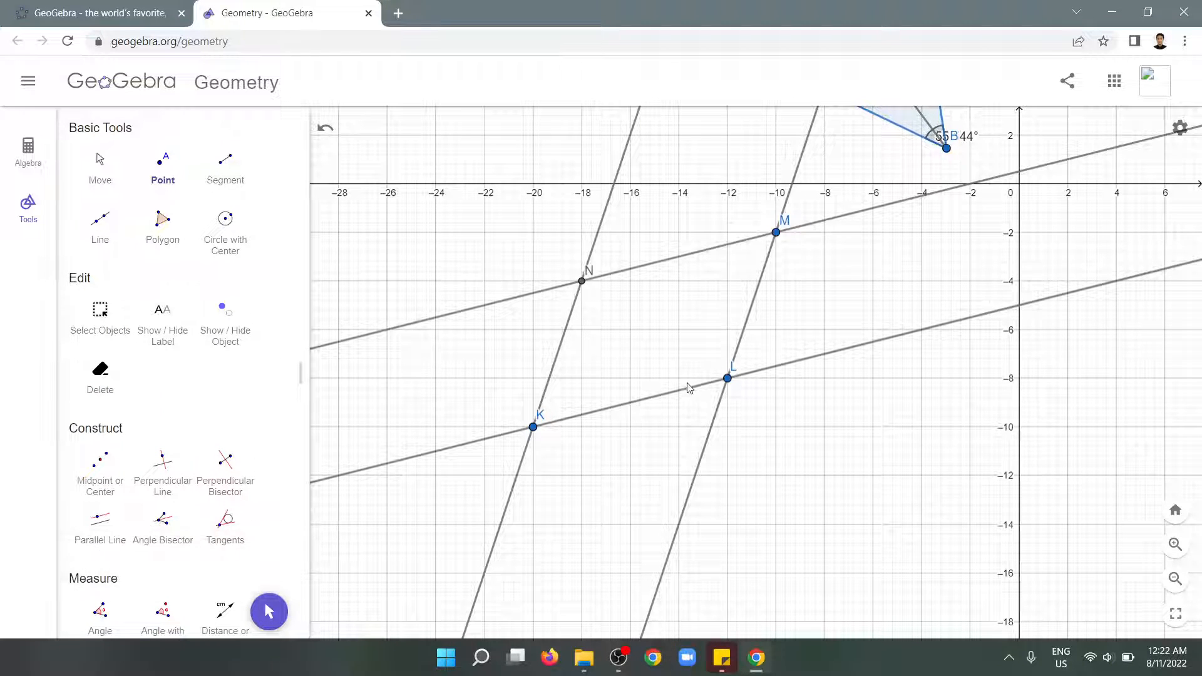
# Step: Create the parallelogram as a polygon with vertices K, L, M and N
pyautogui.click(162, 221)
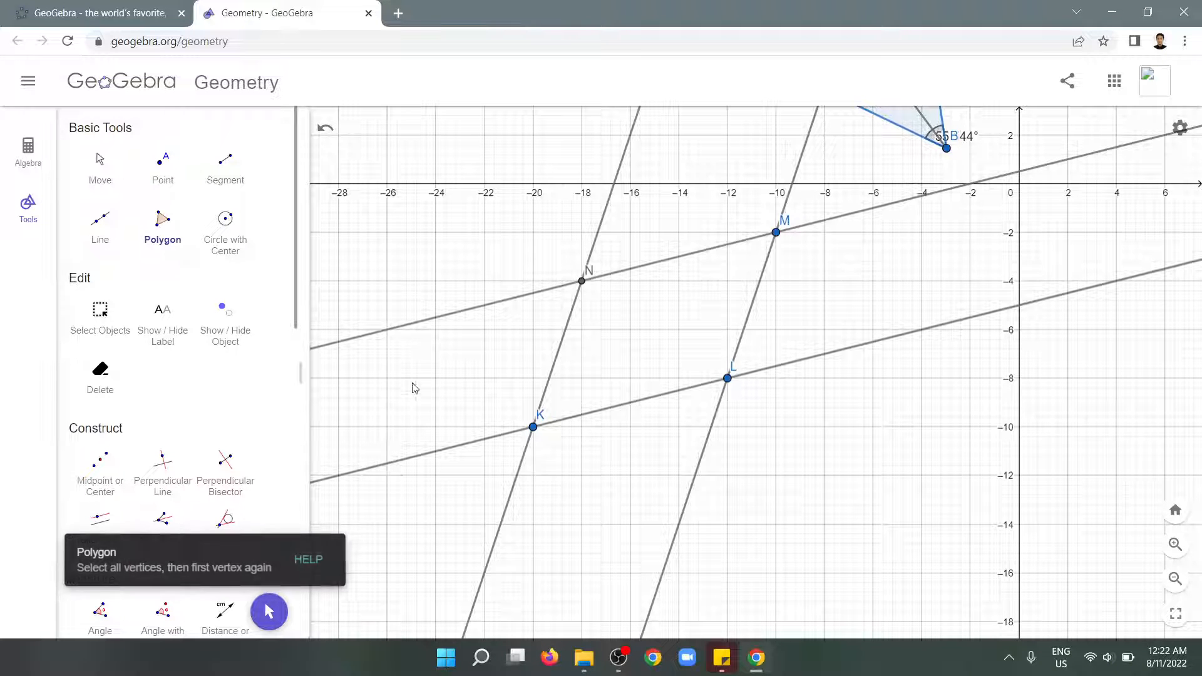
pyautogui.click(533, 428)
pyautogui.click(727, 379)
pyautogui.click(776, 233)
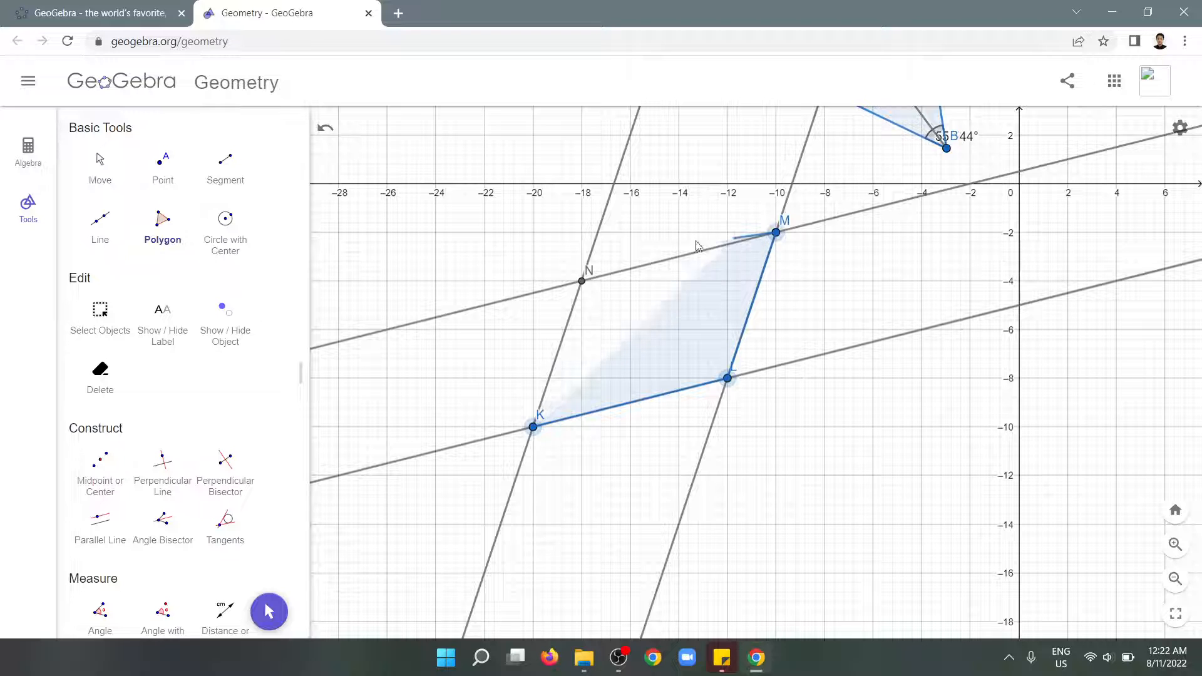
pyautogui.click(581, 282)
pyautogui.click(533, 427)
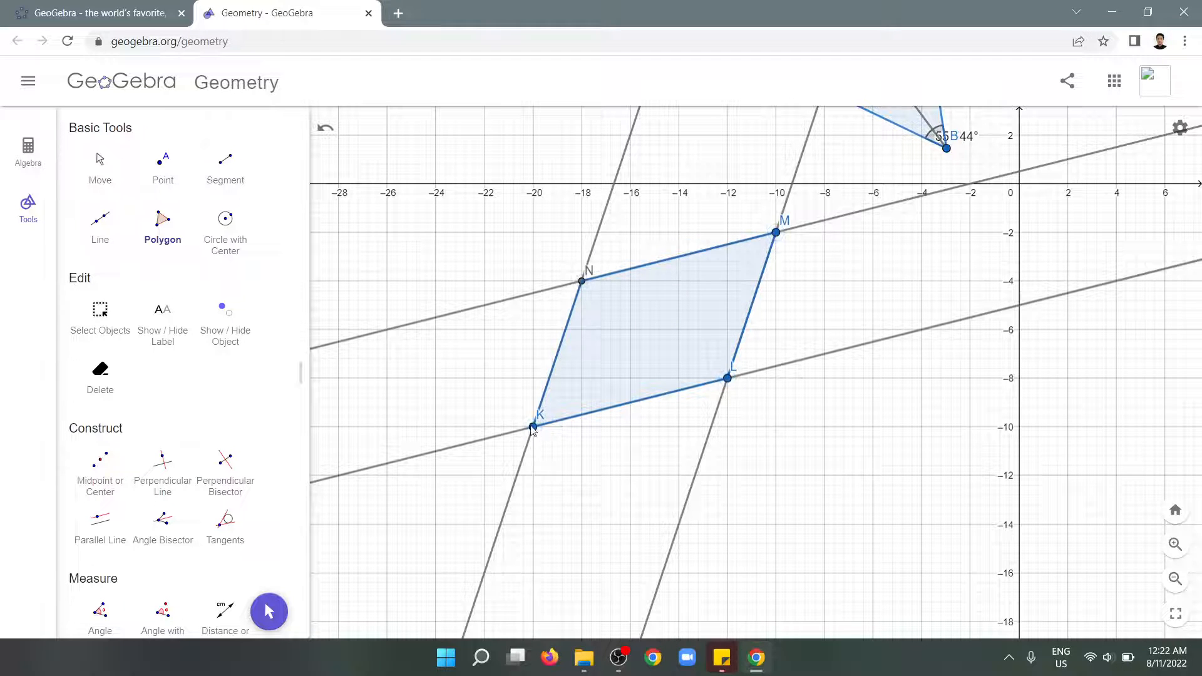
pyautogui.press('Escape')
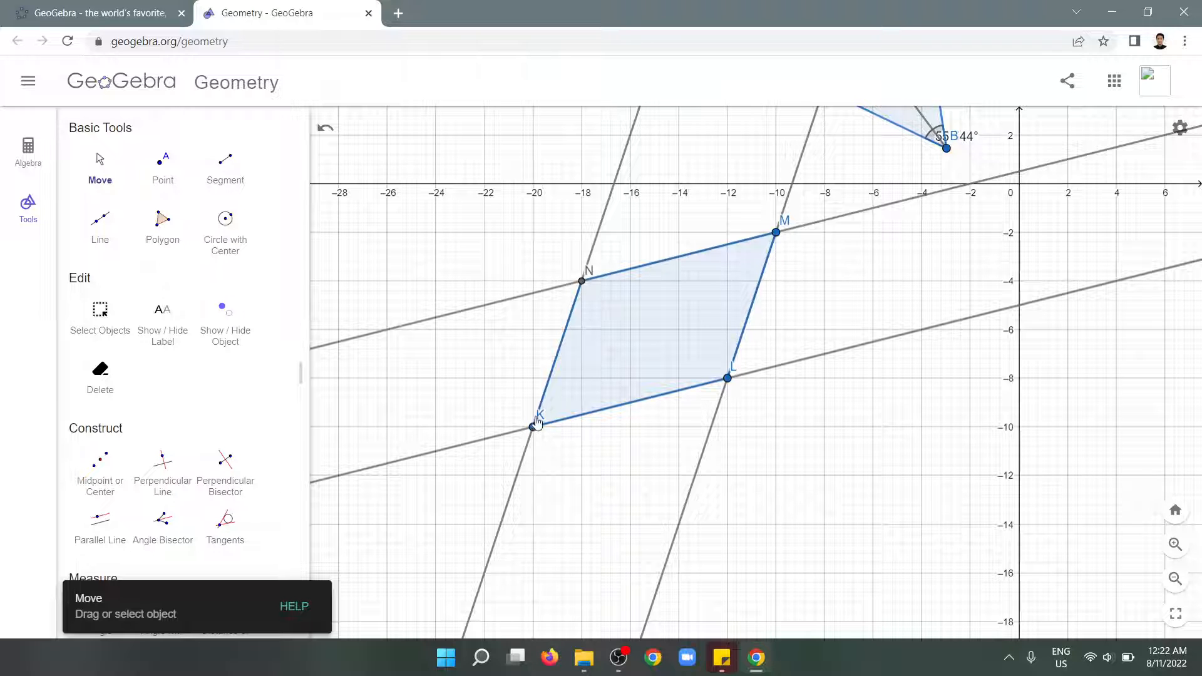
# Step: Move vertex K to about (-18.3, -10.3), M to about (-10.7, -2.7) and L to about (-12.4, -8.9)
pyautogui.moveTo(533, 427); pyautogui.dragTo(577, 438)
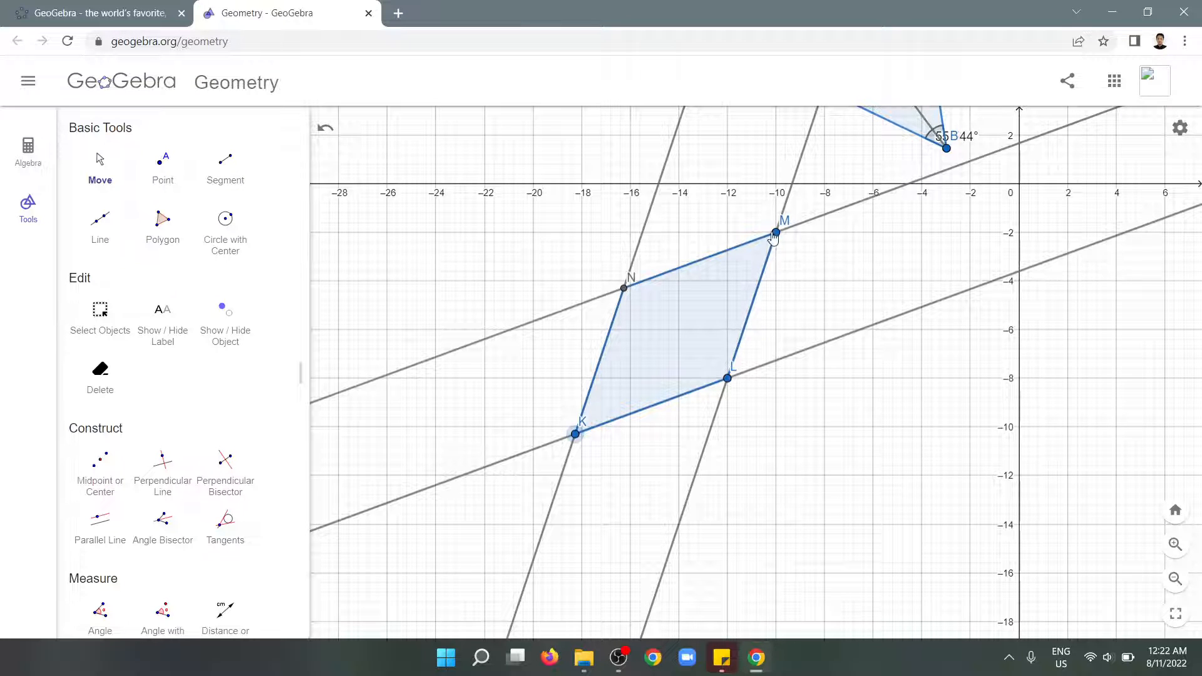
pyautogui.moveTo(775, 232)
pyautogui.mouseDown()
pyautogui.moveTo(834, 261)
pyautogui.moveTo(760, 250)
pyautogui.mouseUp()
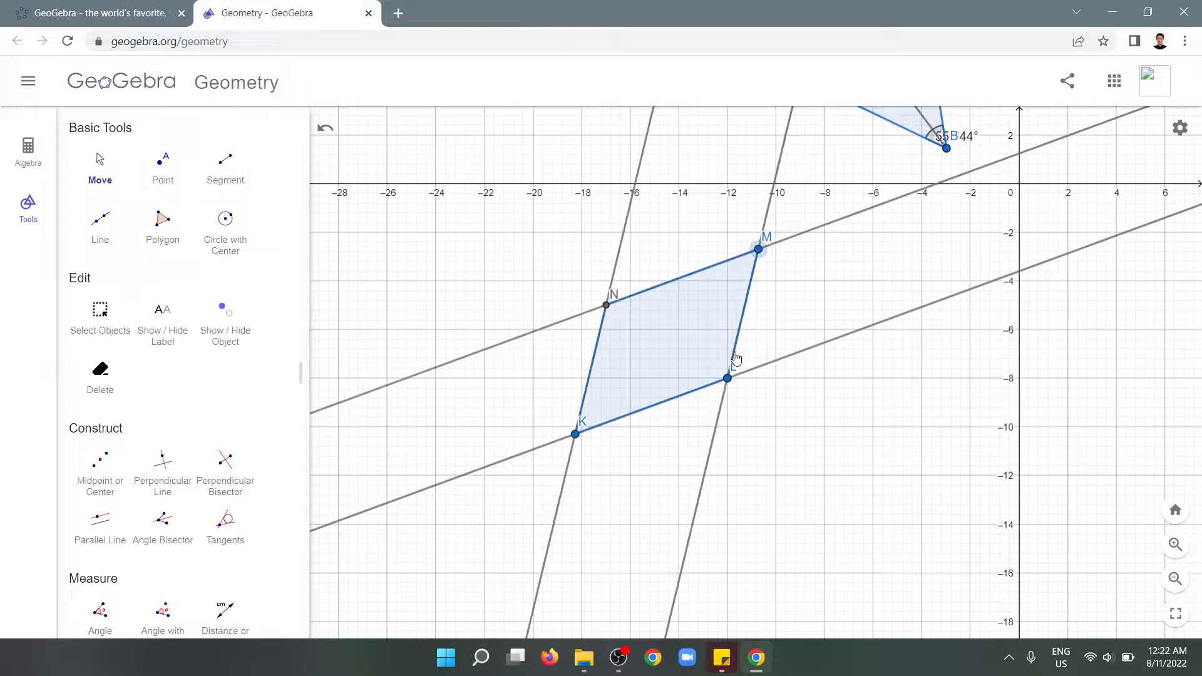
pyautogui.moveTo(727, 378); pyautogui.dragTo(718, 406)
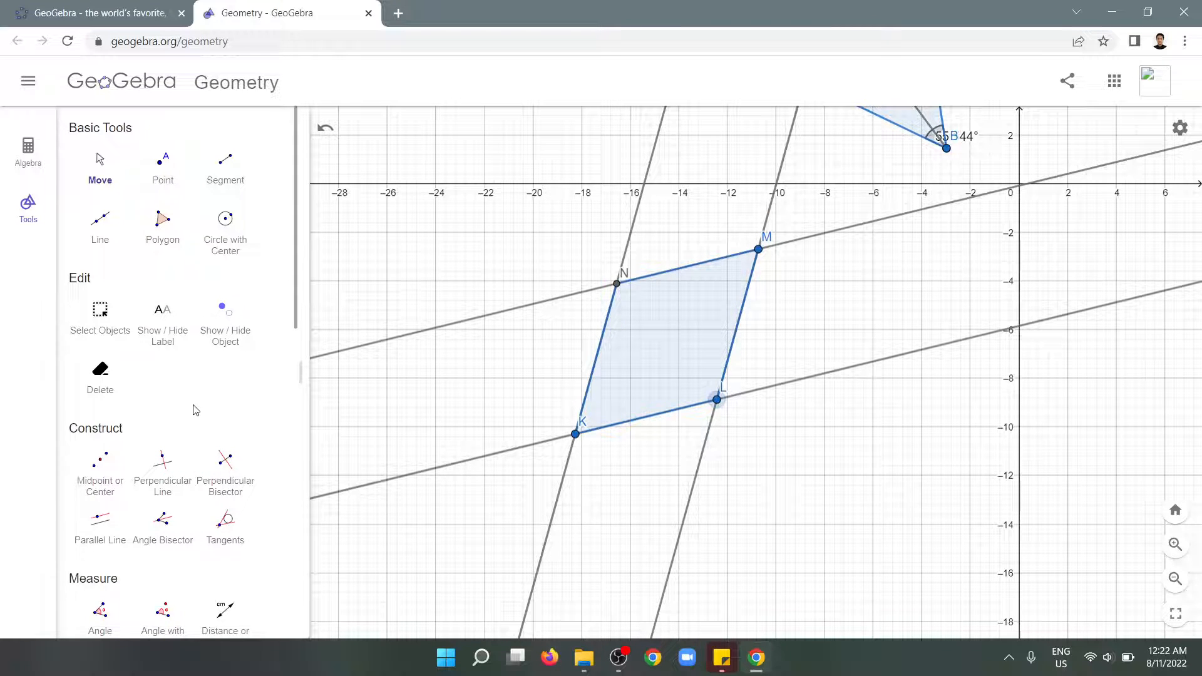
# Step: Measure all interior angles of parallelogram KLMN with the Angle tool
pyautogui.scroll(-4, 193, 408)
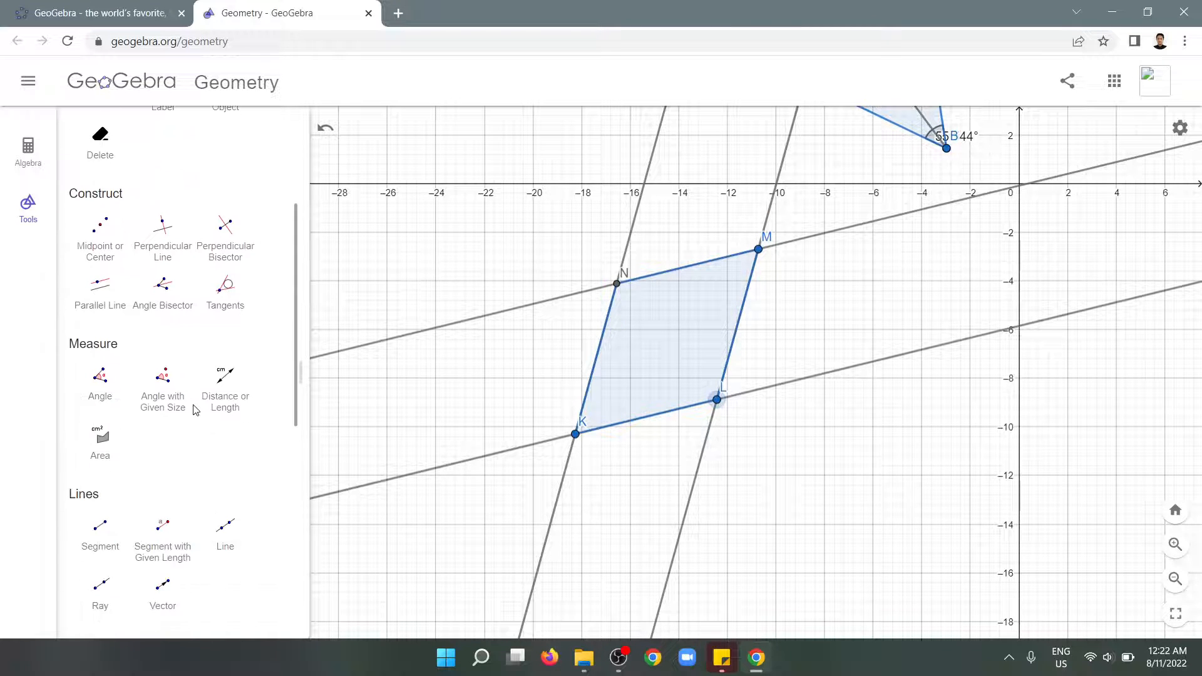
pyautogui.click(101, 386)
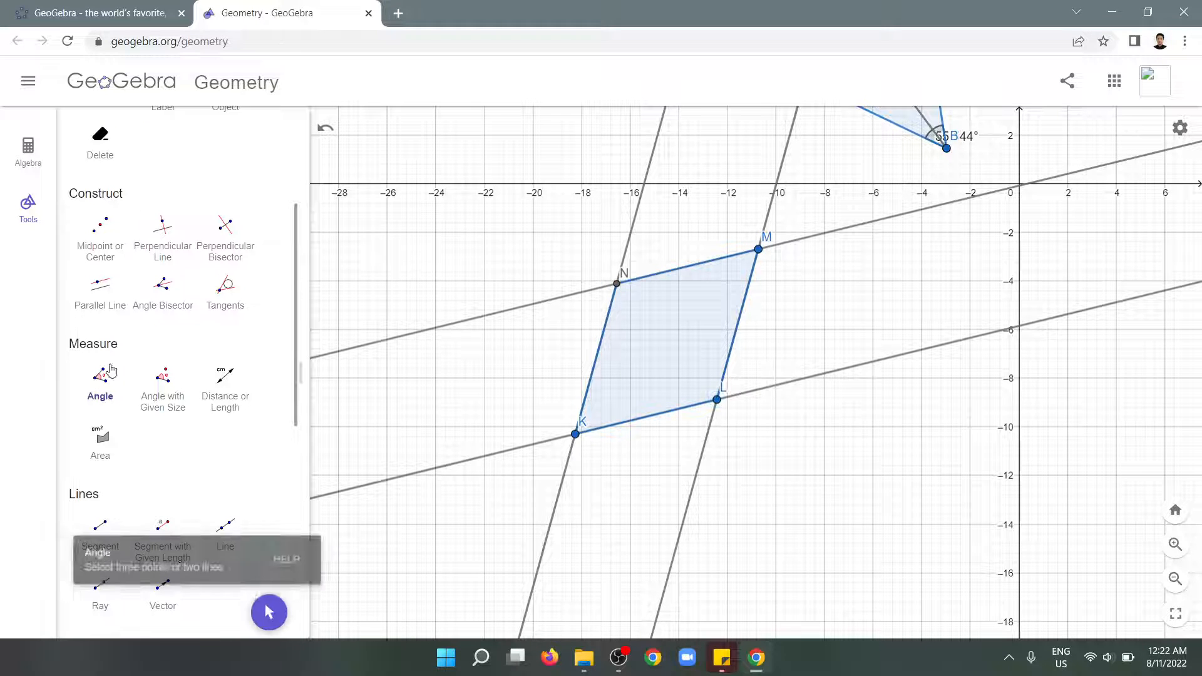
pyautogui.click(629, 327)
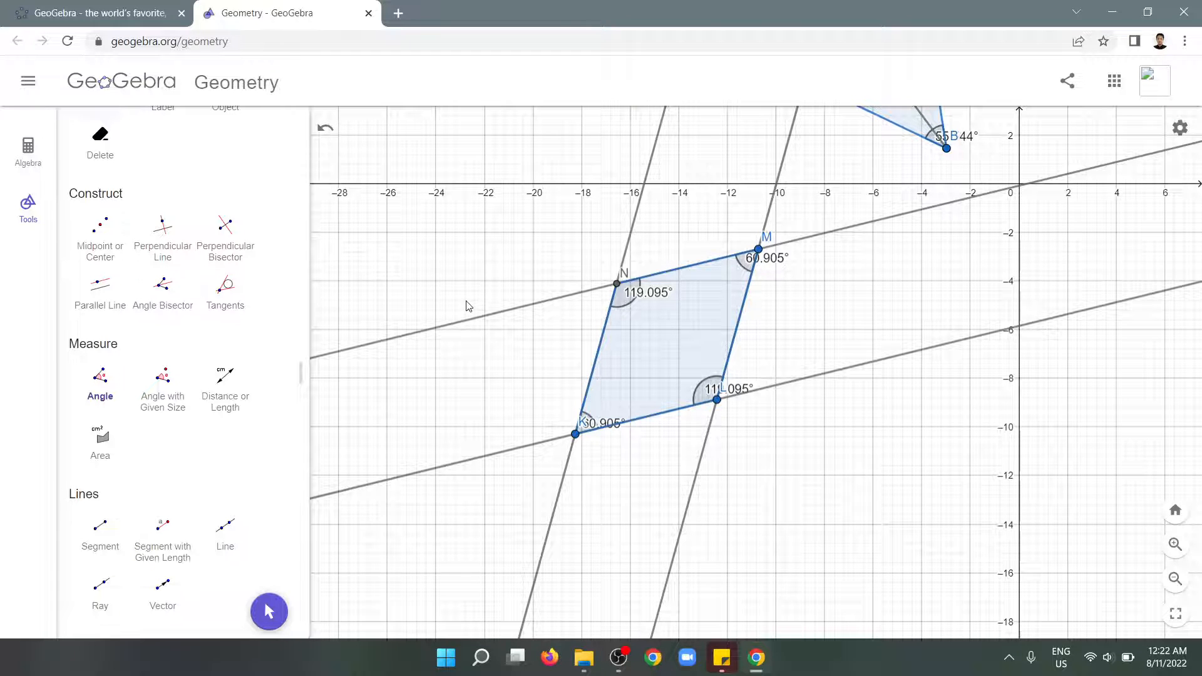
# Step: Show the length values on the parallelogram's opposite sides MN and KL
pyautogui.scroll(3, 104, 238)
pyautogui.scroll(1, 105, 238)
pyautogui.click(100, 166)
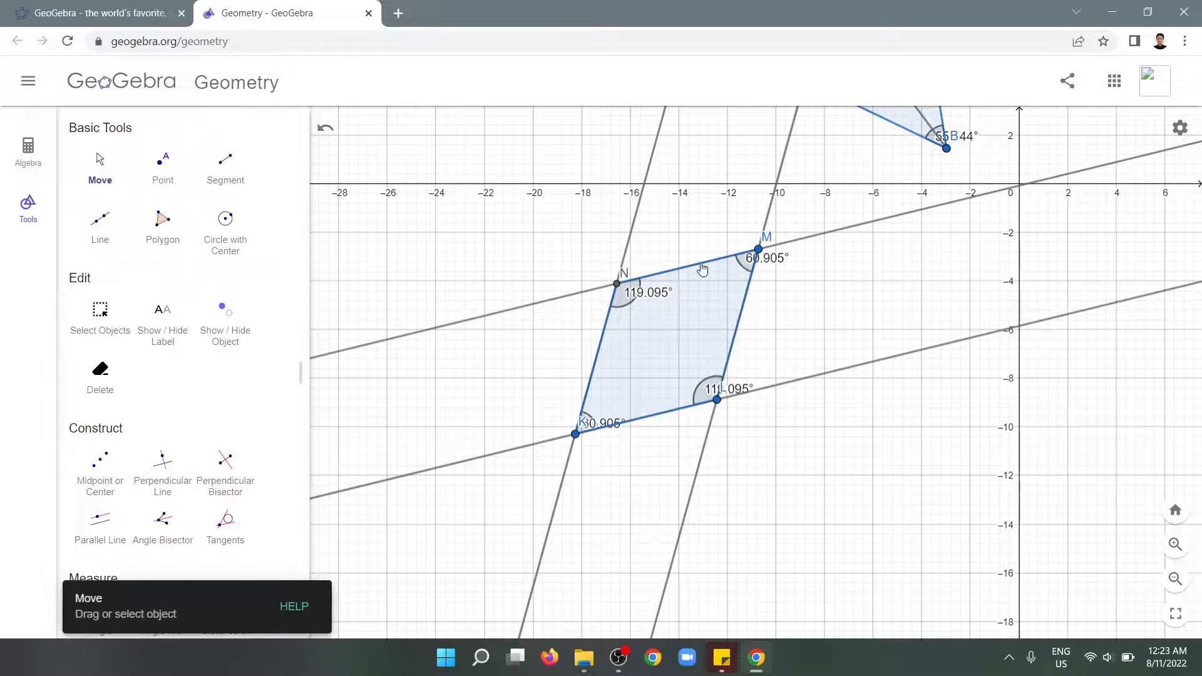
pyautogui.click(702, 266)
pyautogui.click(850, 223)
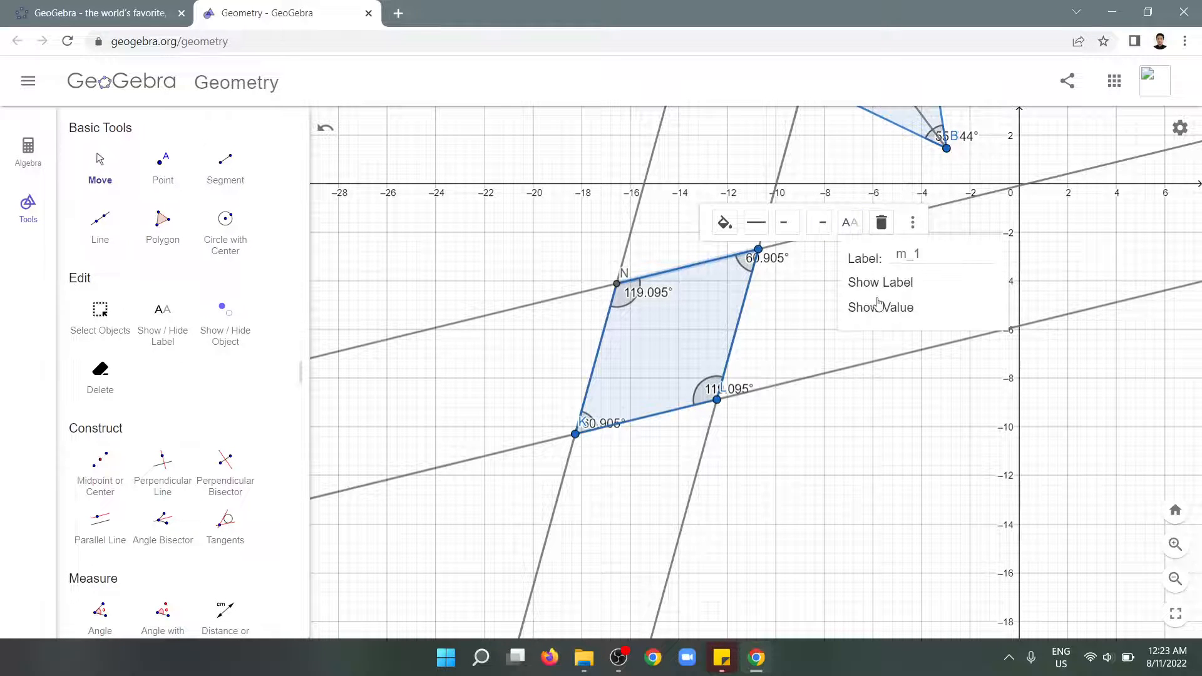
pyautogui.click(882, 309)
pyautogui.click(660, 416)
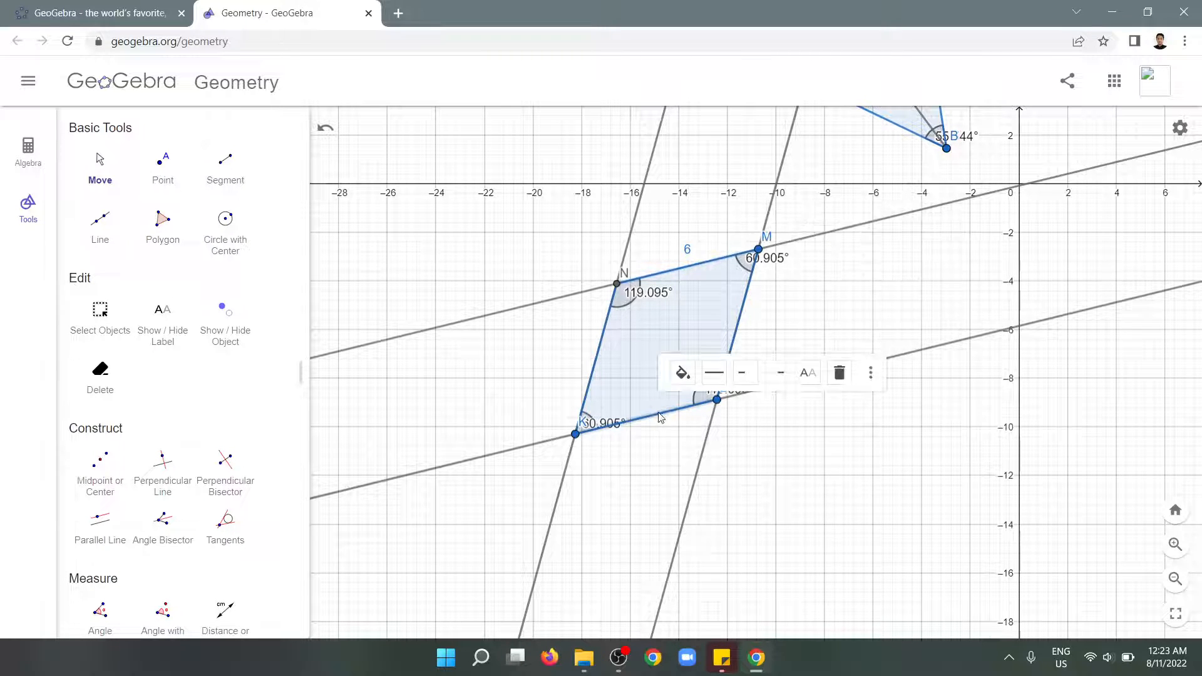
pyautogui.click(807, 372)
pyautogui.click(837, 457)
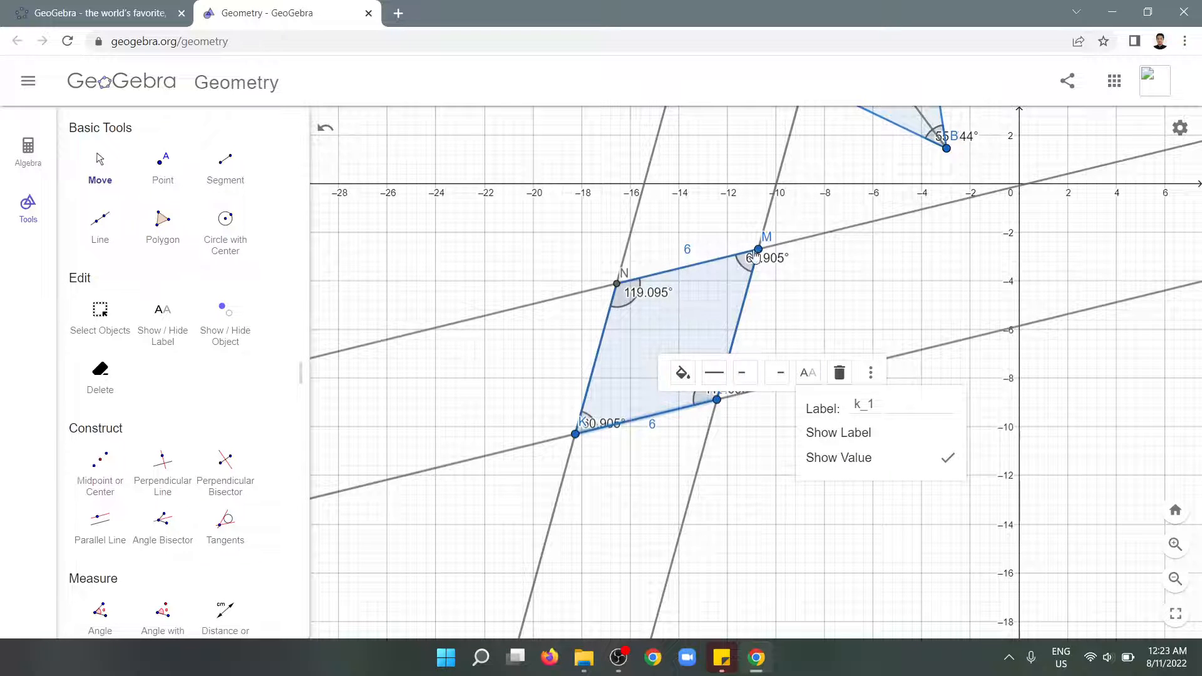
# Step: Show the length values on the parallelogram's other two sides, NK and LM
pyautogui.click(599, 349)
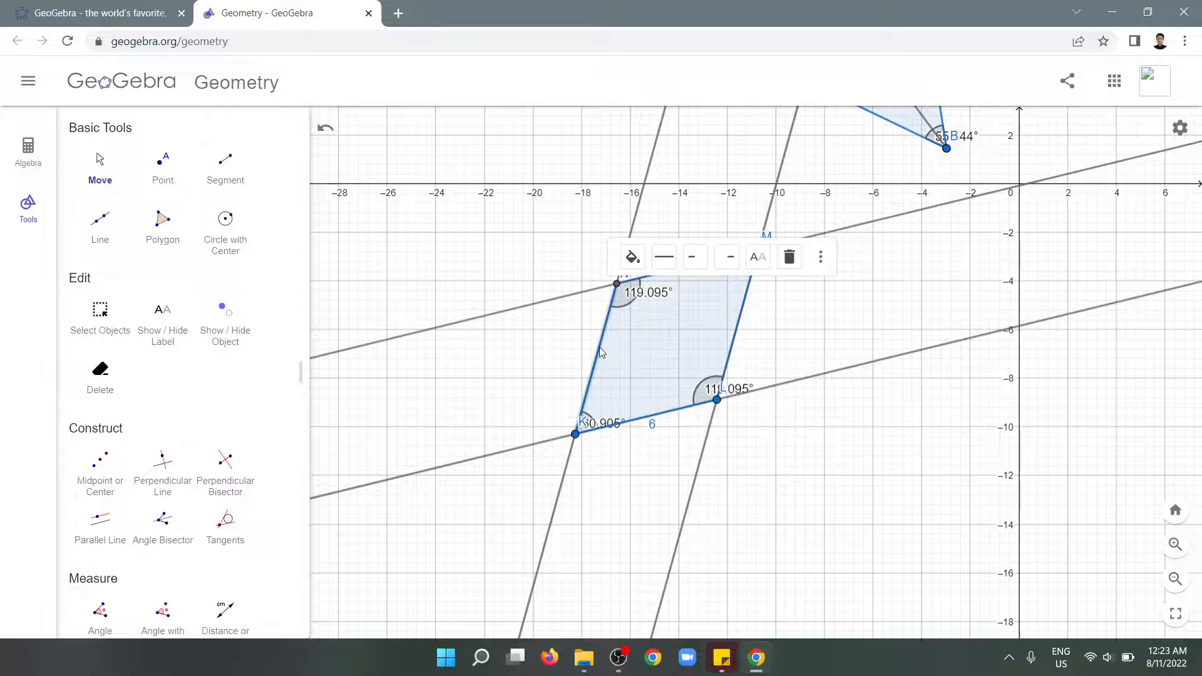
pyautogui.rightClick(599, 346)
pyautogui.click(599, 341)
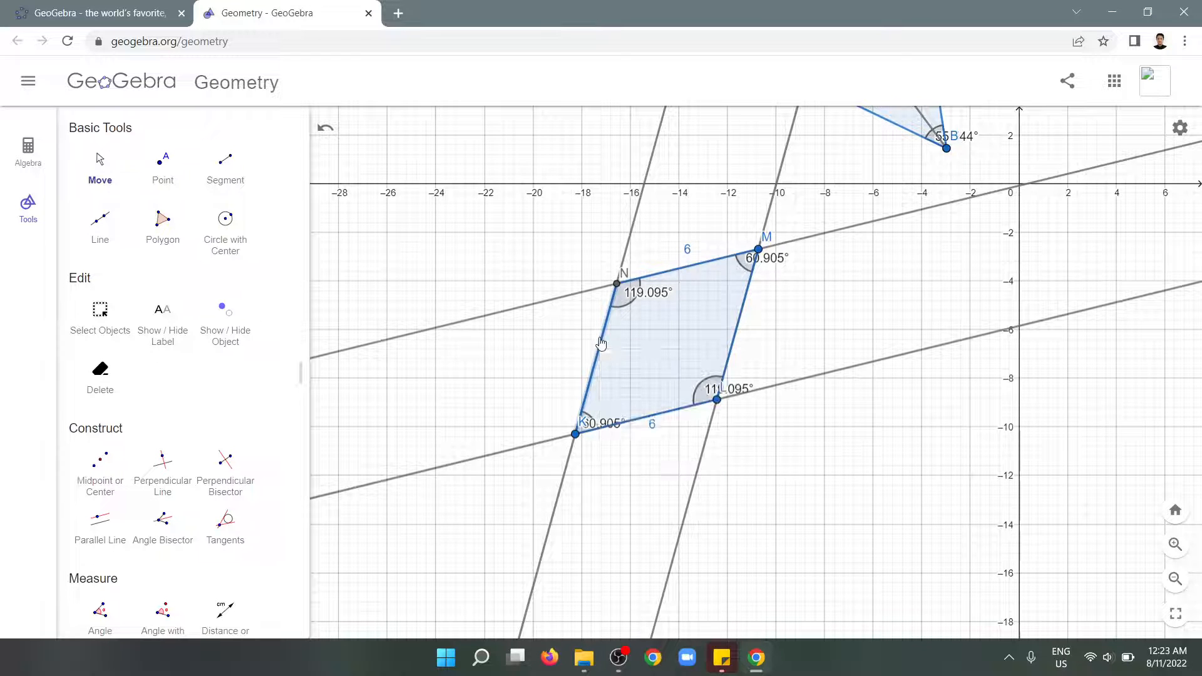
pyautogui.click(674, 269)
pyautogui.click(756, 257)
pyautogui.click(784, 345)
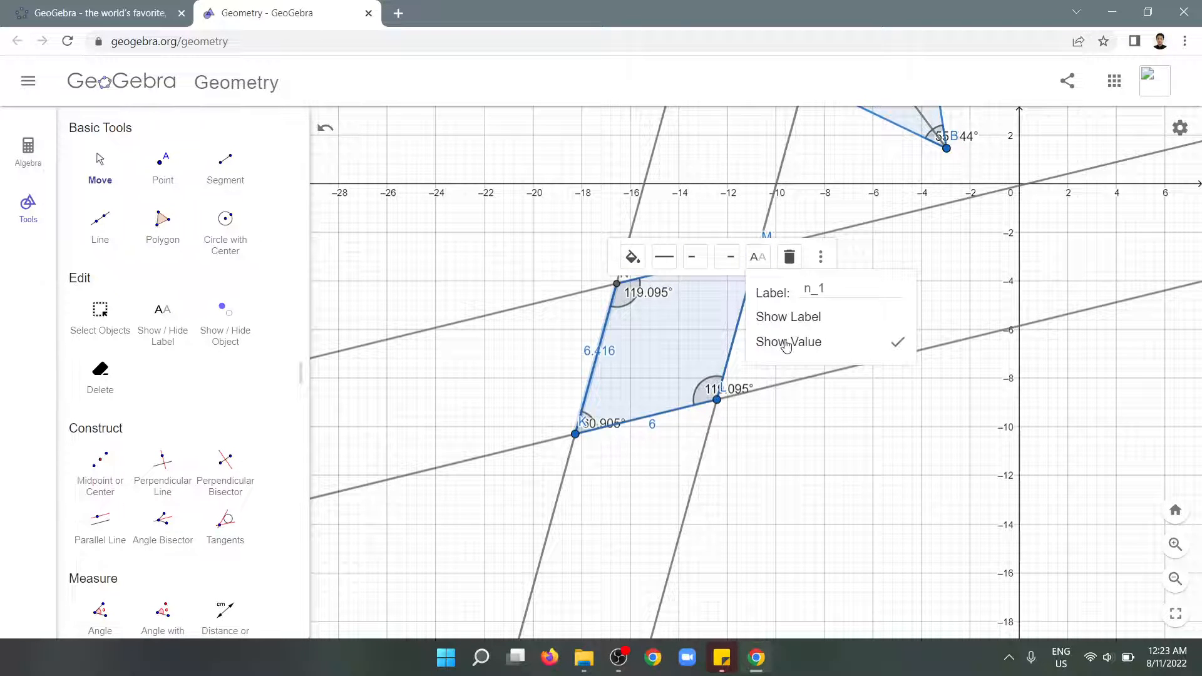
pyautogui.click(730, 355)
pyautogui.click(900, 223)
pyautogui.click(915, 315)
# Step: Move the parallelogram's vertex K to about (-20.7, -11.7)
pyautogui.click(100, 164)
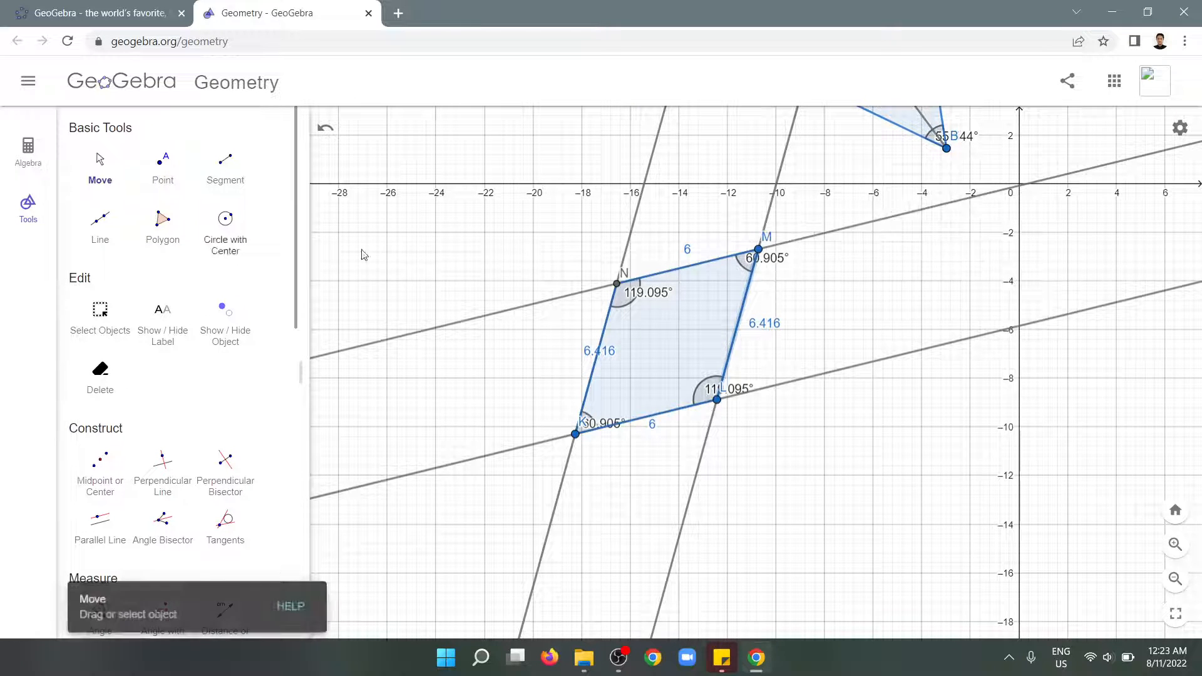
pyautogui.moveTo(577, 438); pyautogui.dragTo(517, 475)
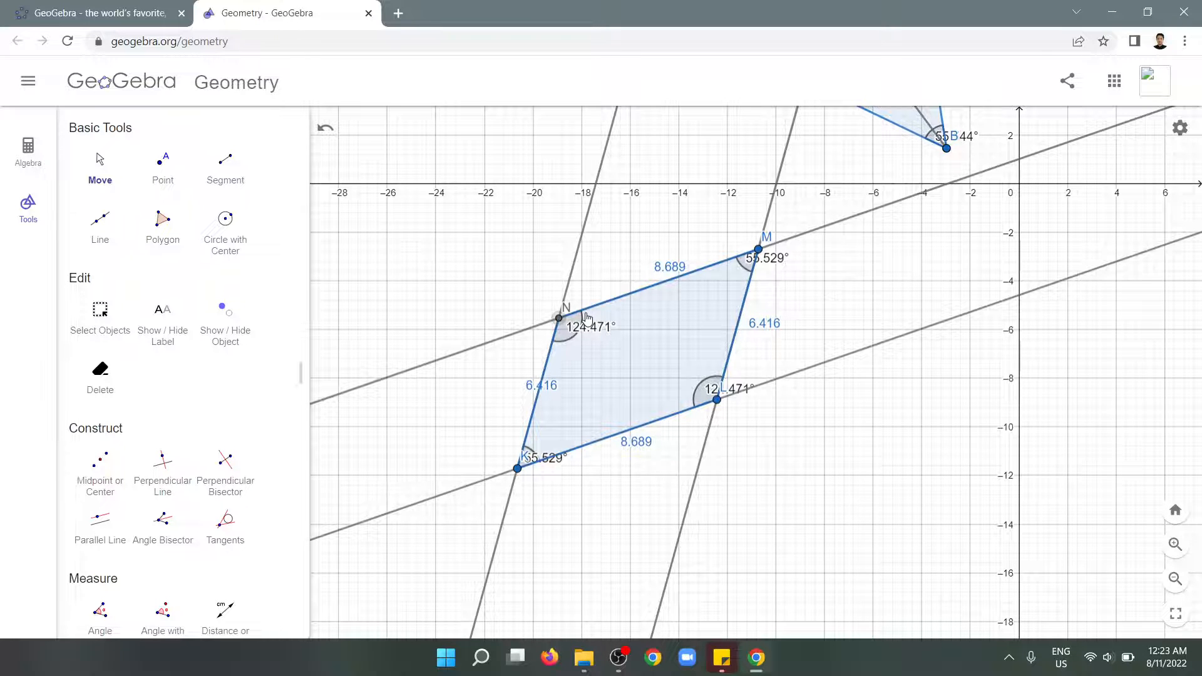
# Step: Examine all the figures together and review the object definitions in the algebra list back to the first point
pyautogui.scroll(-5, 801, 191)
pyautogui.moveTo(791, 170); pyautogui.dragTo(664, 300)
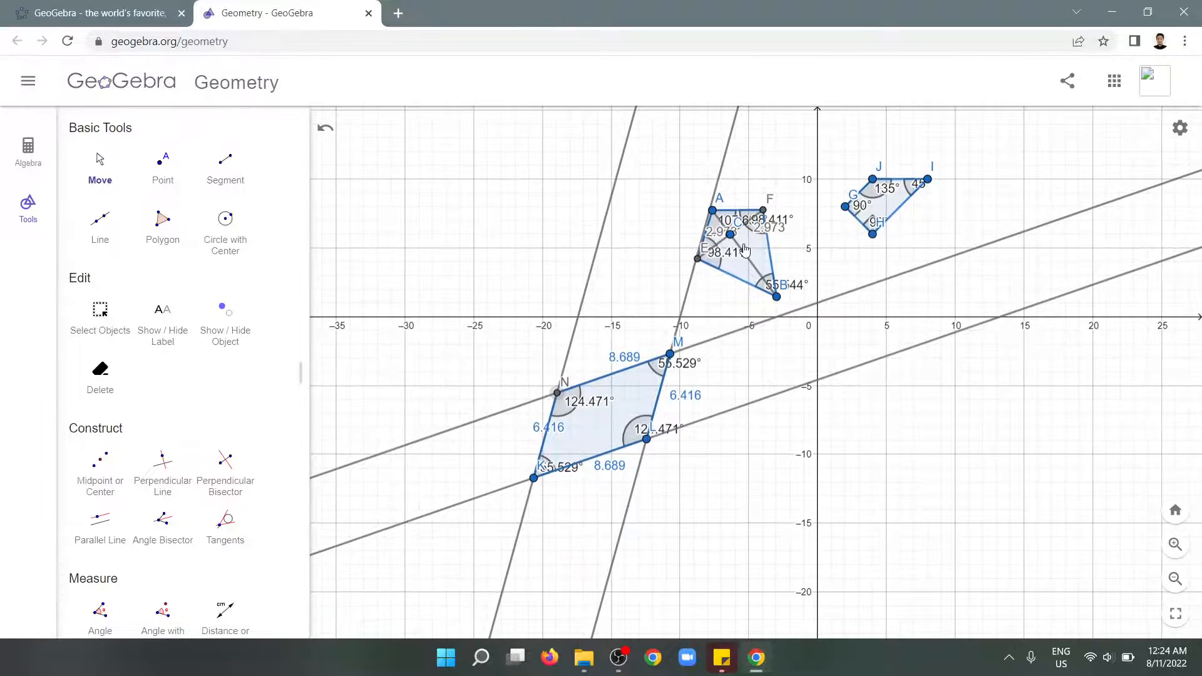
pyautogui.moveTo(669, 259); pyautogui.dragTo(665, 177)
pyautogui.scroll(3, 594, 292)
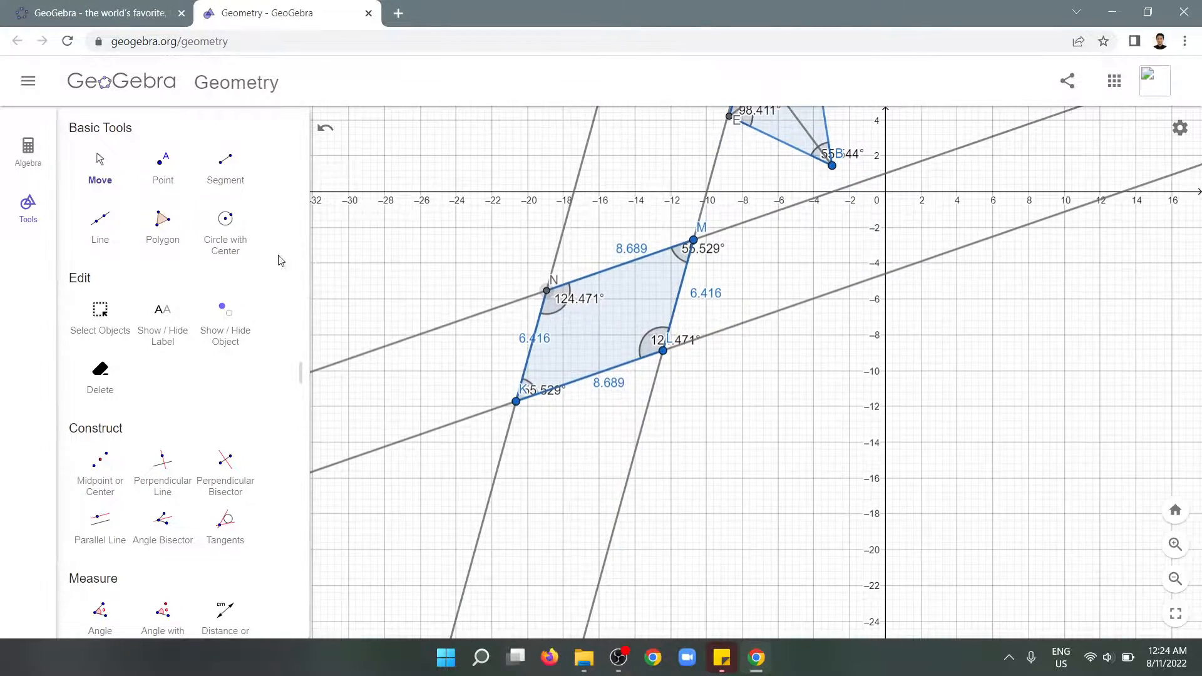
pyautogui.click(27, 149)
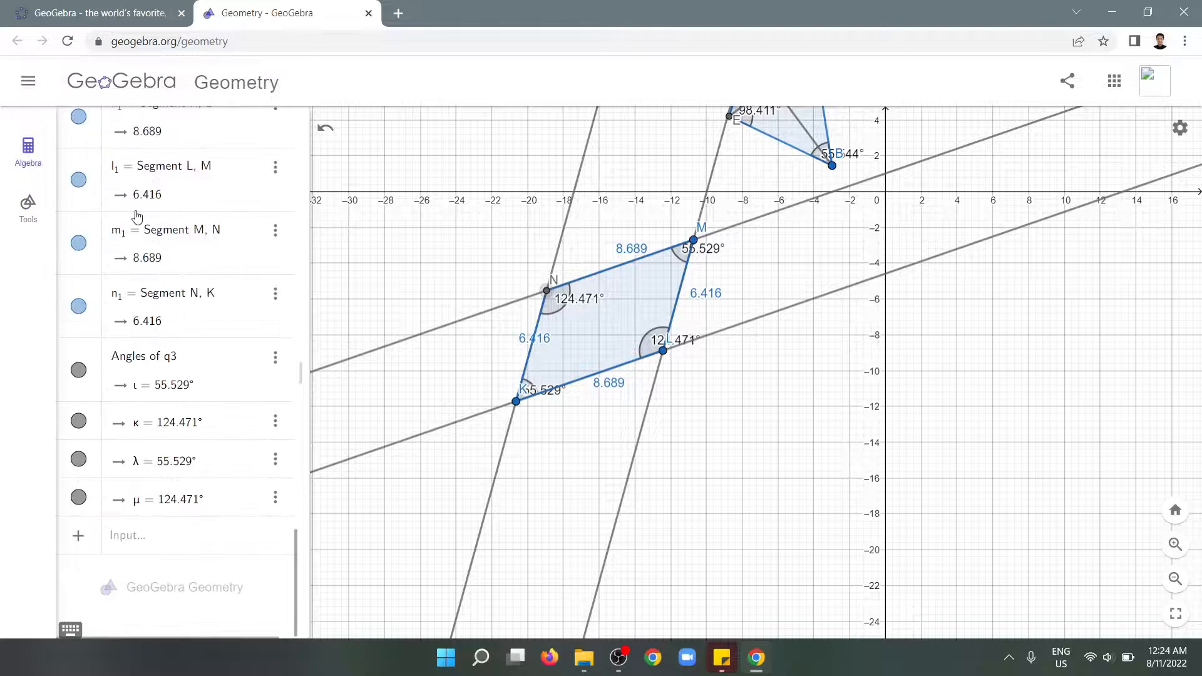
pyautogui.scroll(10, 131, 295)
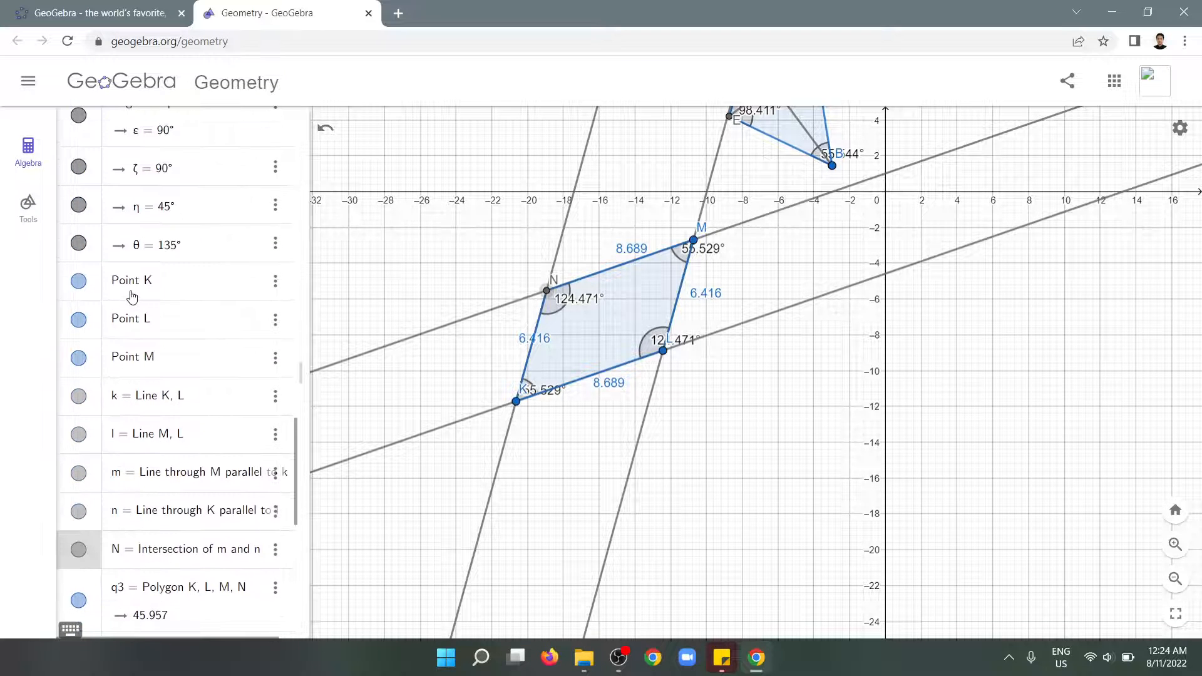
pyautogui.scroll(10, 131, 296)
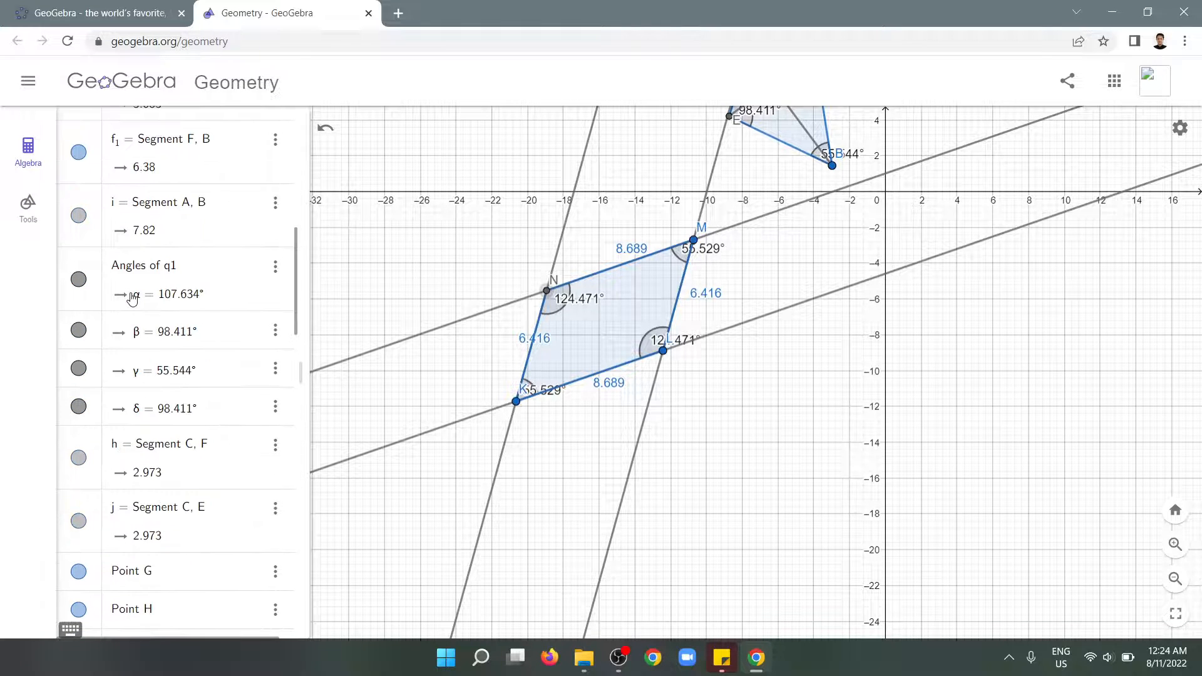
pyautogui.scroll(10, 132, 299)
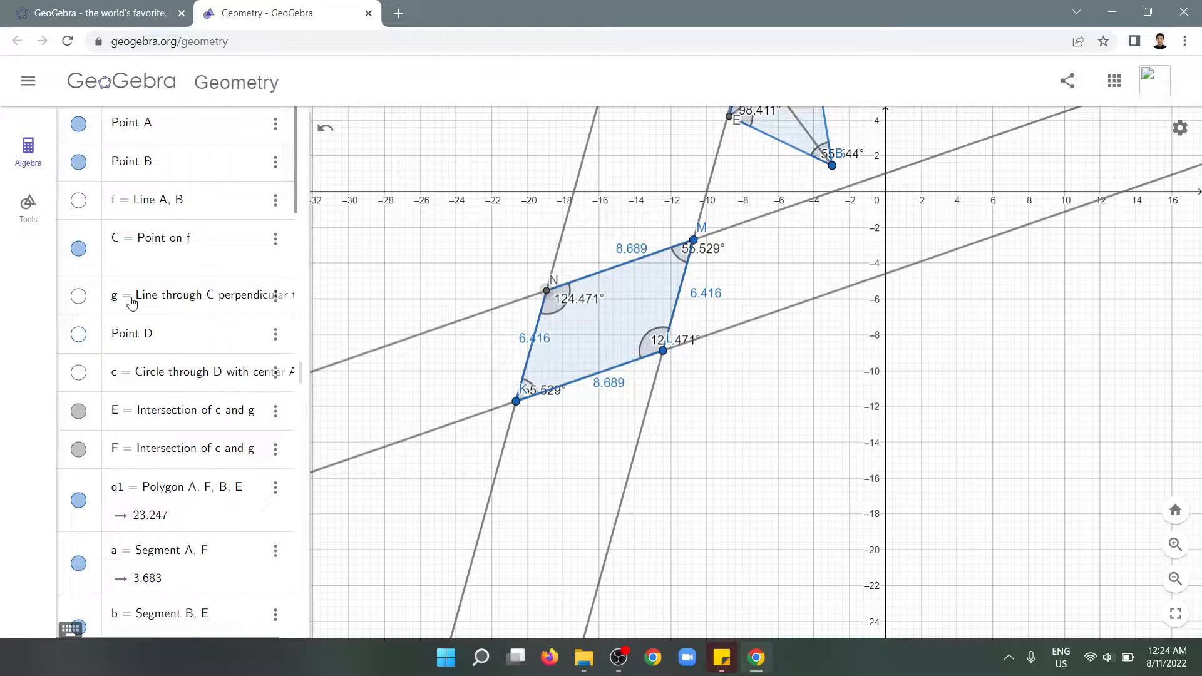
# Step: Hide the parallelogram's construction lines: the lines KL and ML and the parallels through M and K
pyautogui.scroll(-15, 131, 303)
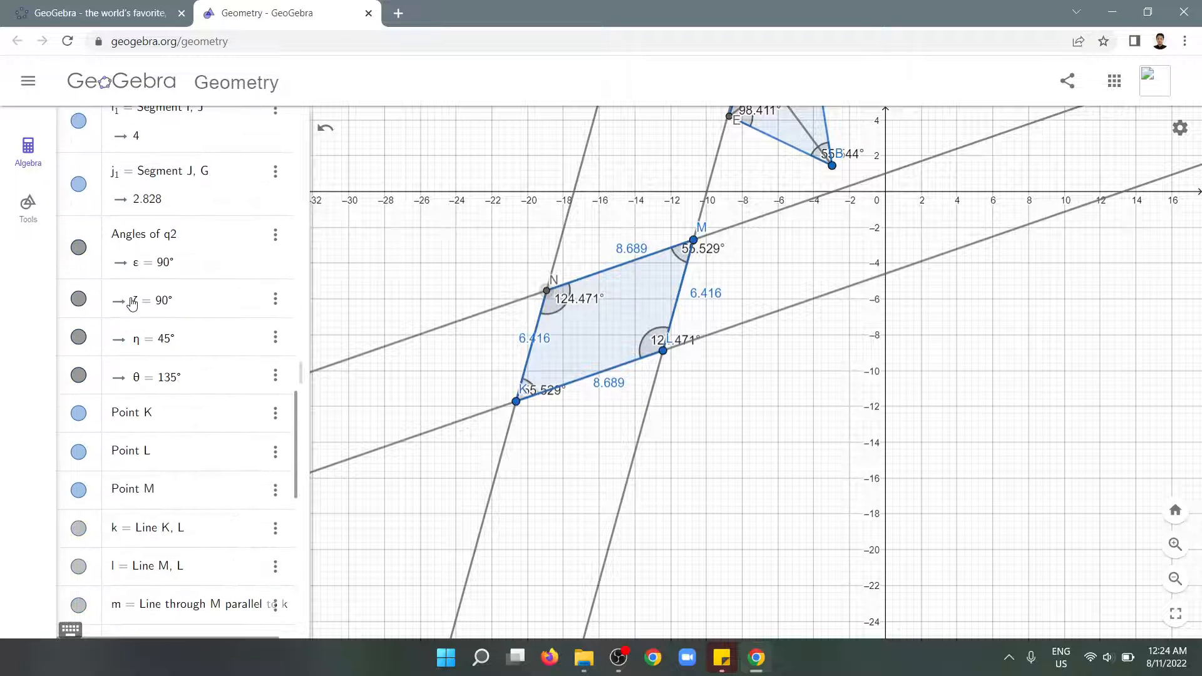
pyautogui.scroll(-5, 131, 303)
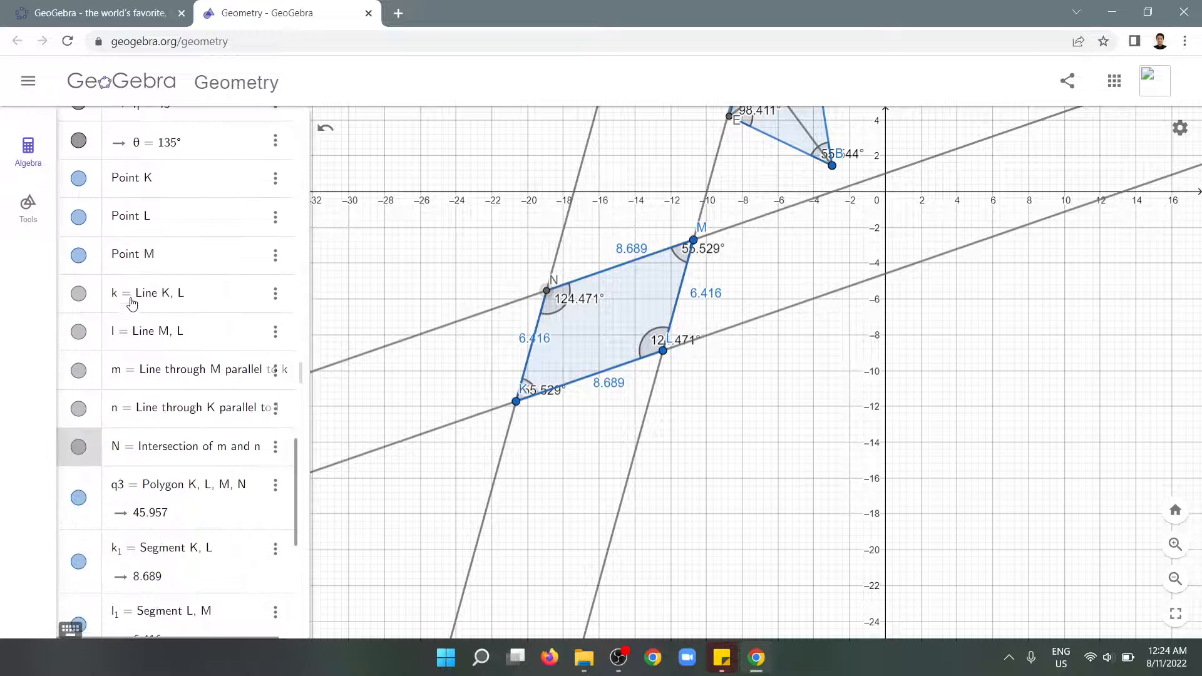
pyautogui.click(78, 332)
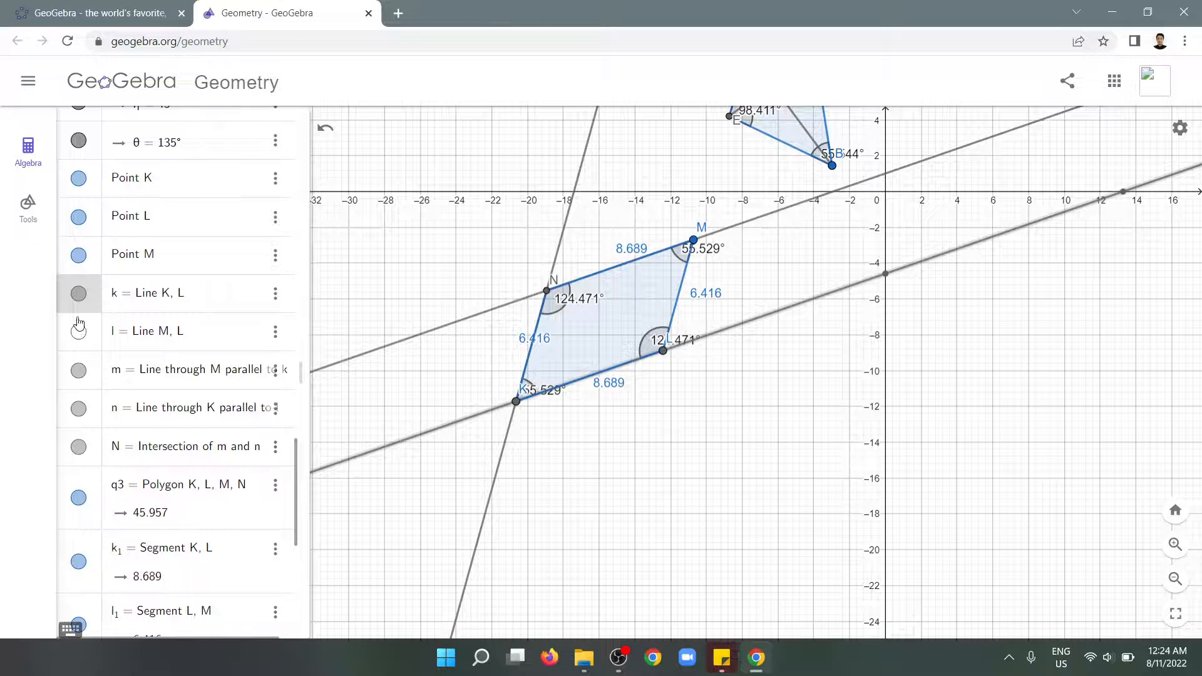
pyautogui.click(78, 293)
pyautogui.click(78, 371)
pyautogui.click(79, 408)
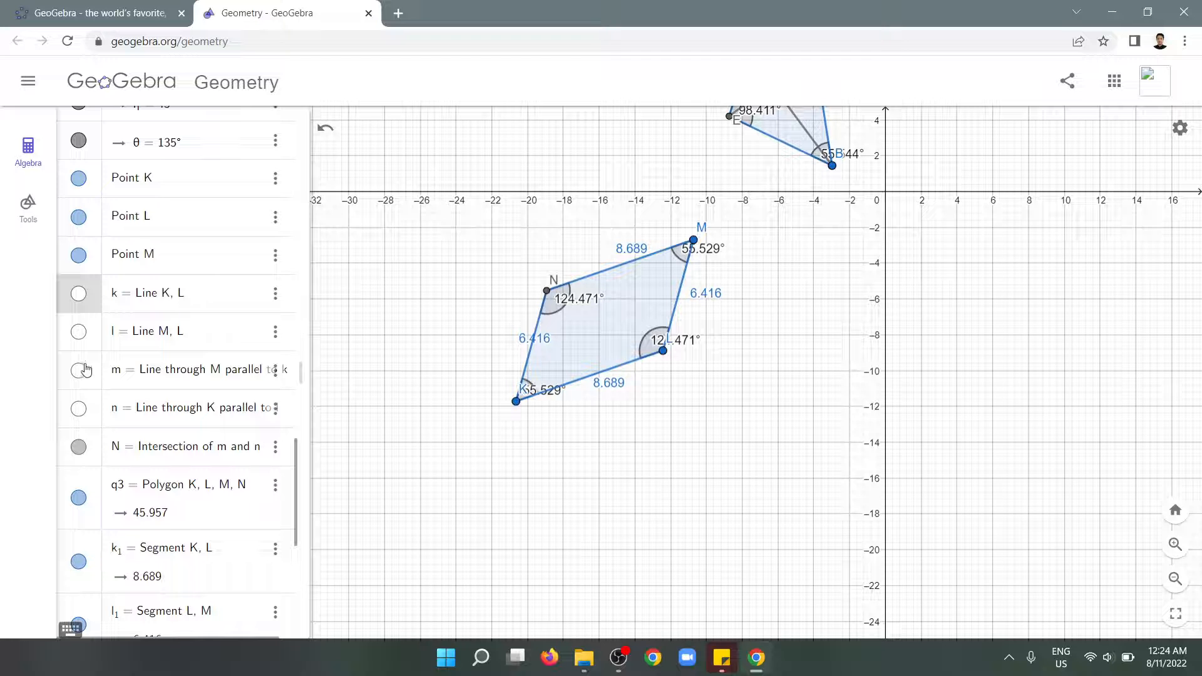
# Step: Move the parallelogram's vertex K to about (-19.3, -13.3)
pyautogui.moveTo(517, 402); pyautogui.dragTo(539, 429)
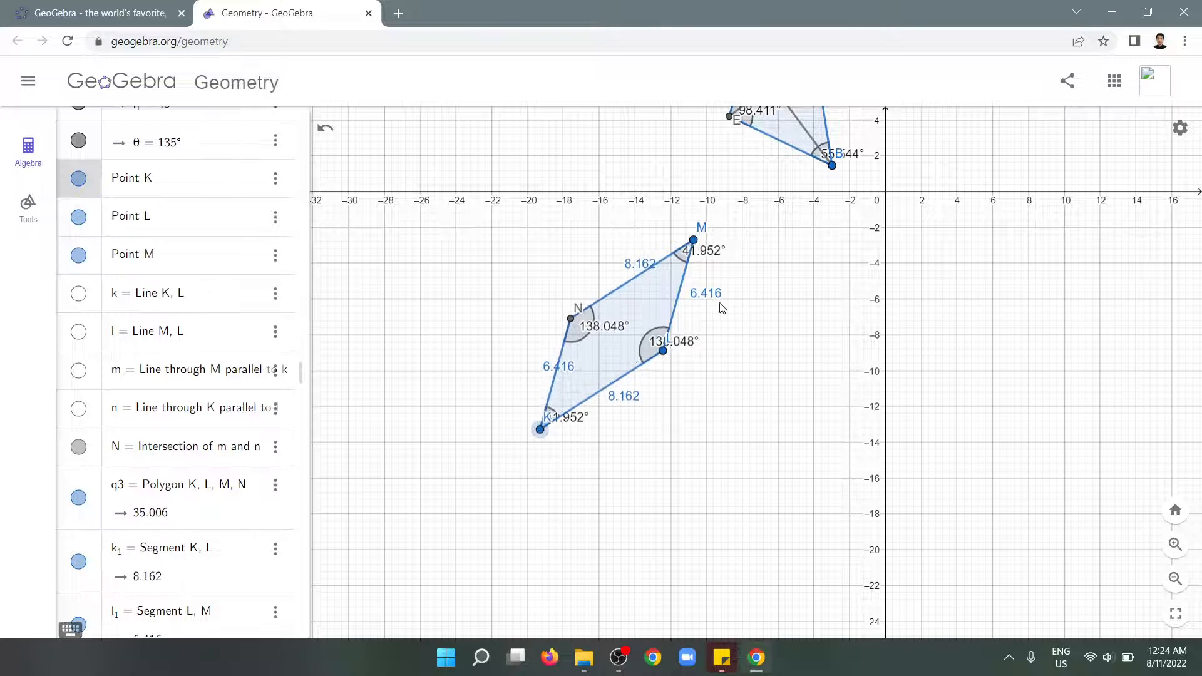
pyautogui.scroll(2, 719, 305)
pyautogui.scroll(-3, 714, 288)
pyautogui.scroll(-3, 635, 144)
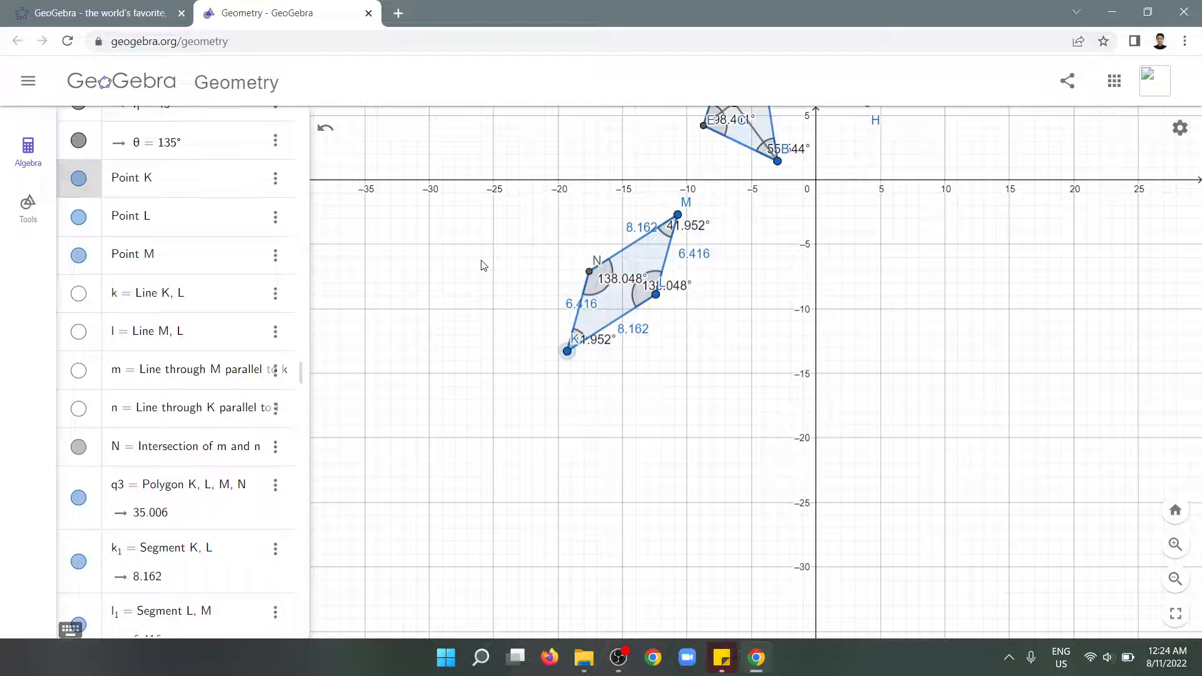
# Step: Place three free points O, P and Q at about (10, -15), (25, -13) and (20, -5)
pyautogui.scroll(10, 63, 257)
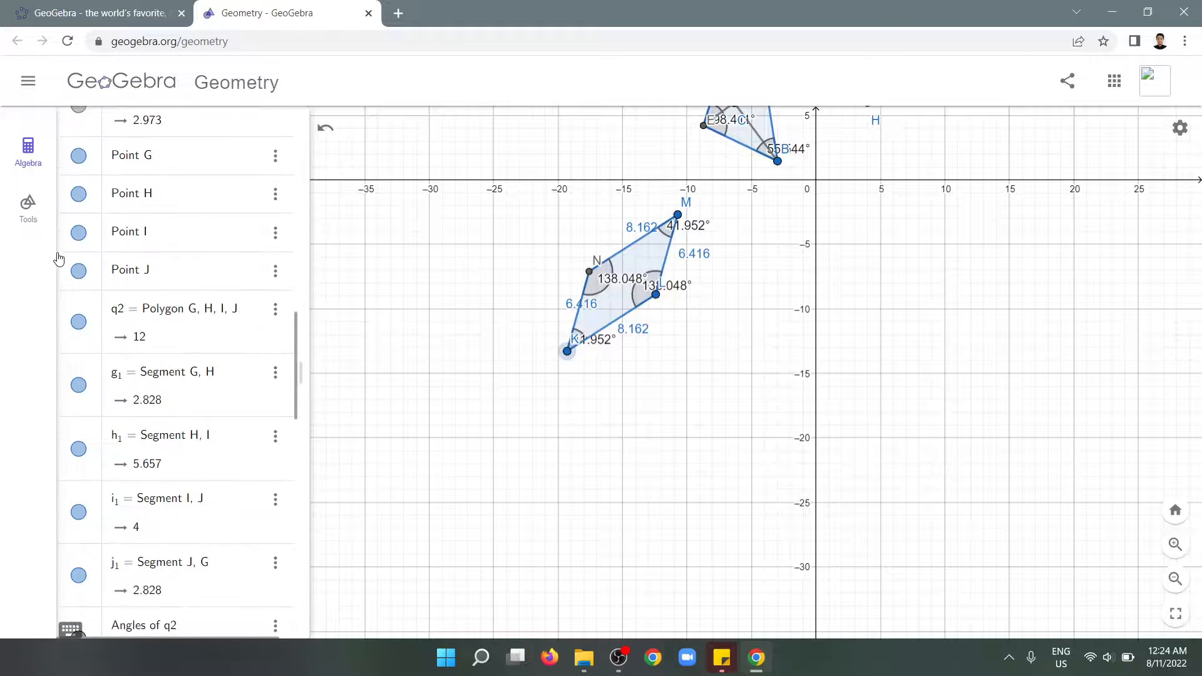
pyautogui.click(36, 213)
pyautogui.click(163, 164)
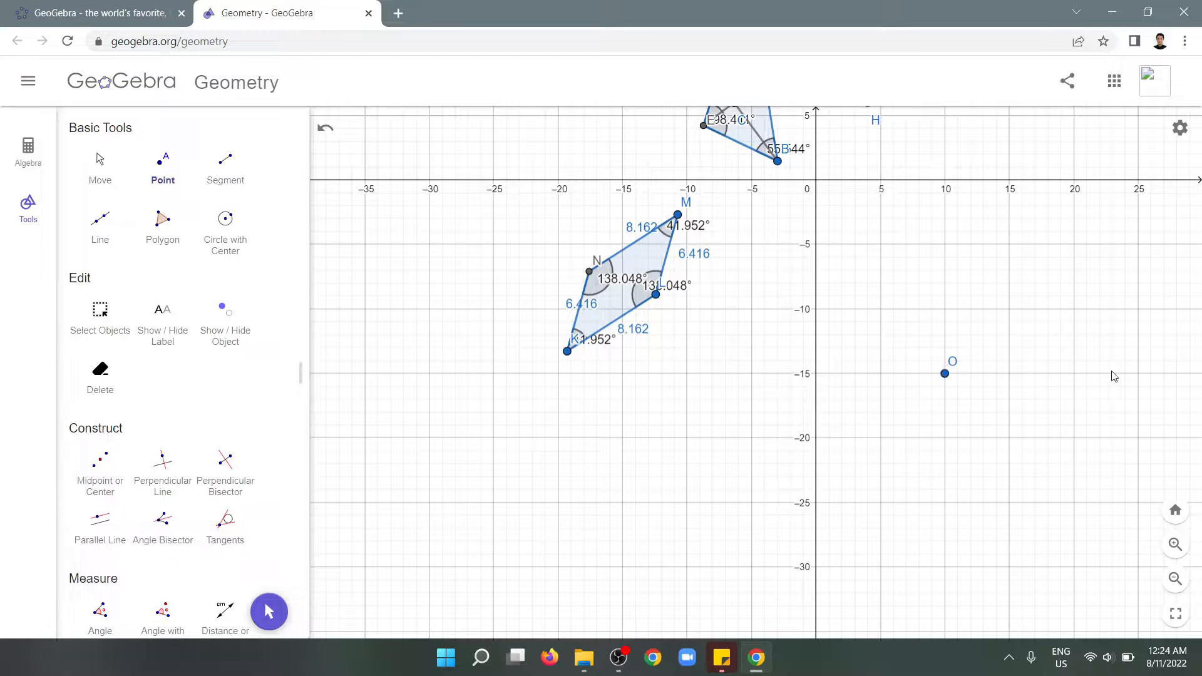
pyautogui.click(1140, 346)
pyautogui.click(1073, 244)
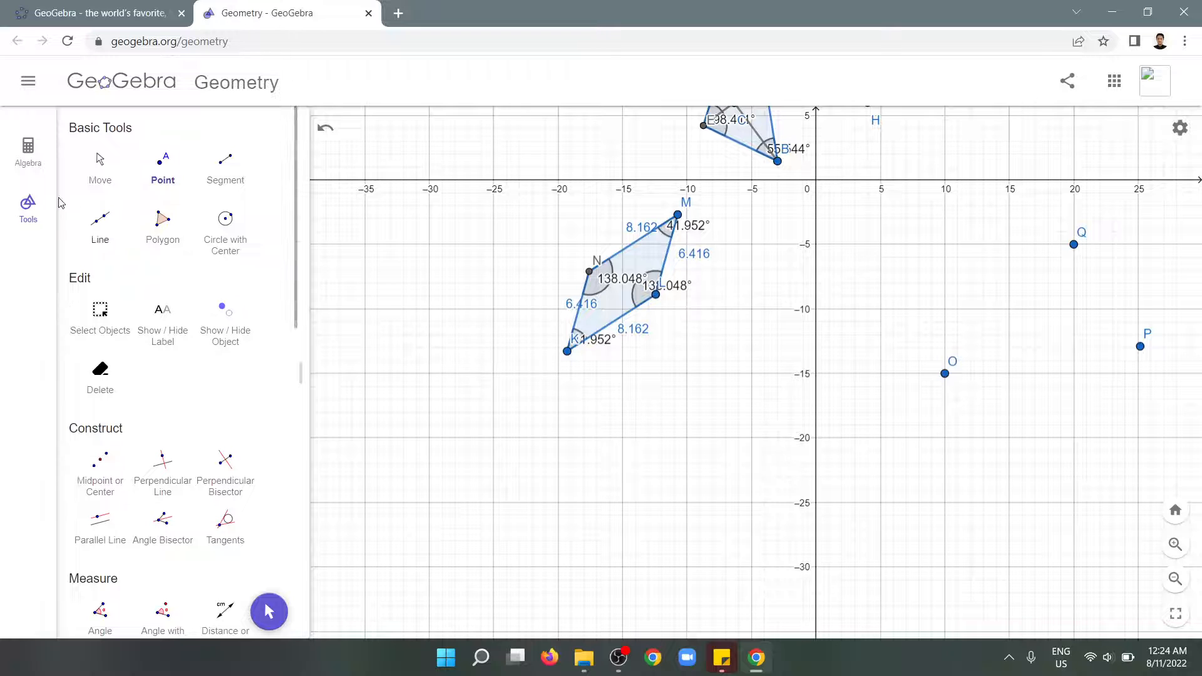
pyautogui.click(88, 169)
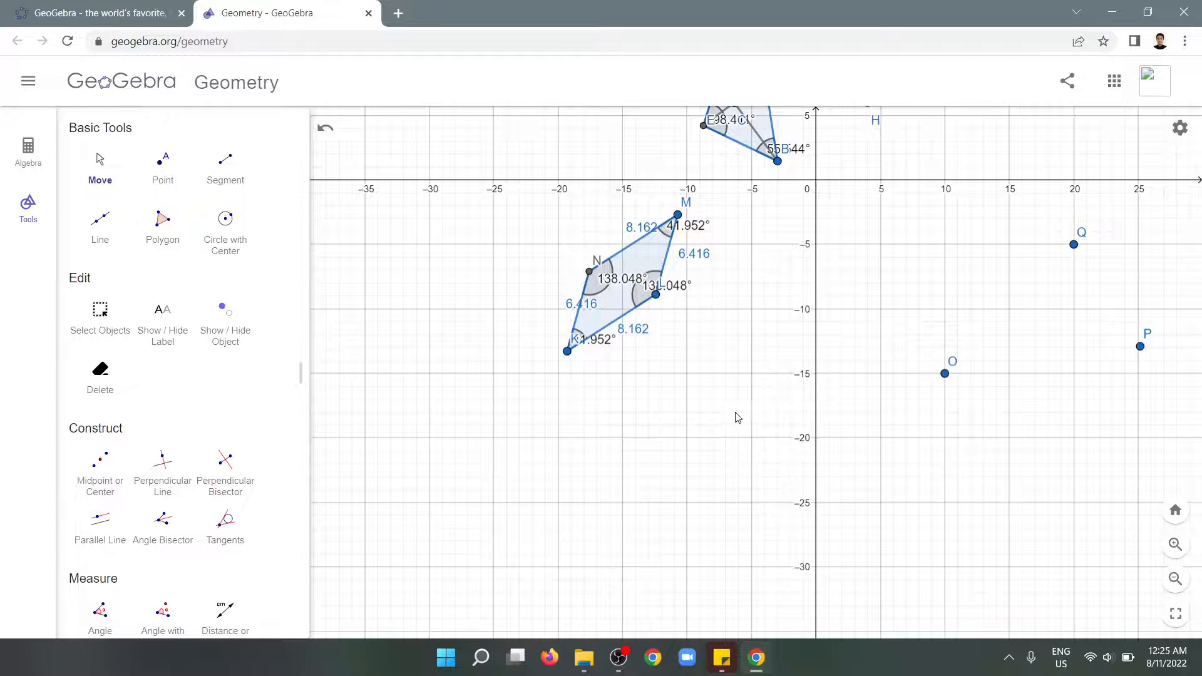
# Step: Draw a line through points O and P
pyautogui.click(107, 219)
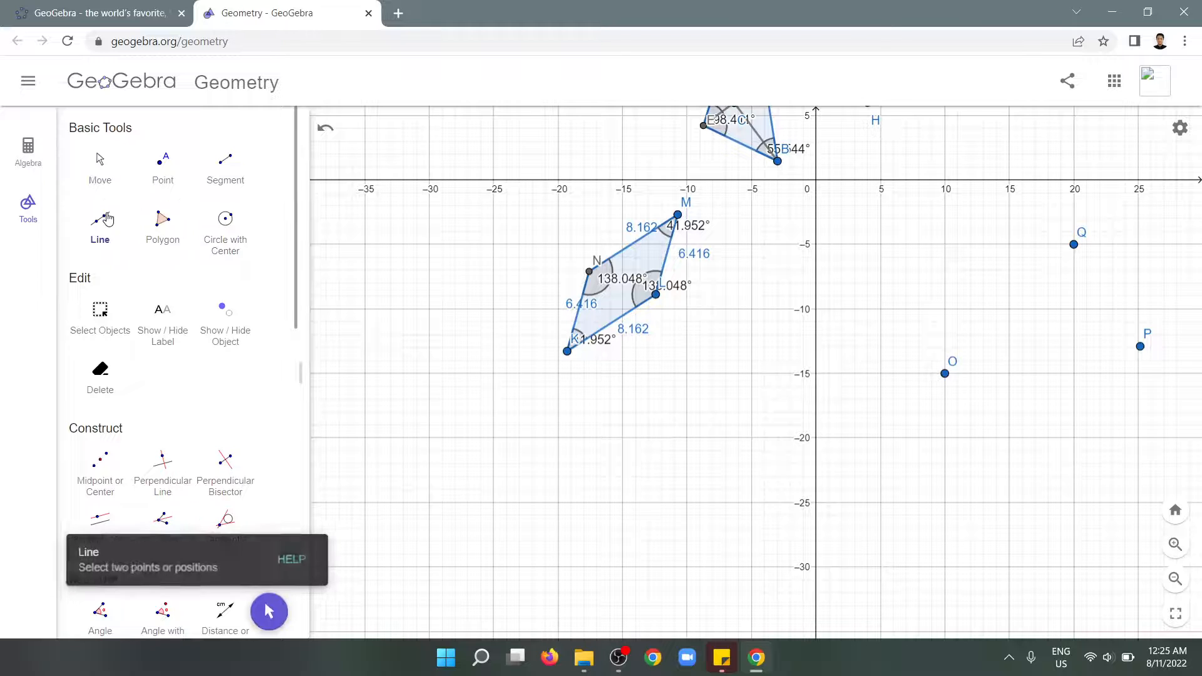
pyautogui.click(945, 375)
pyautogui.click(1137, 349)
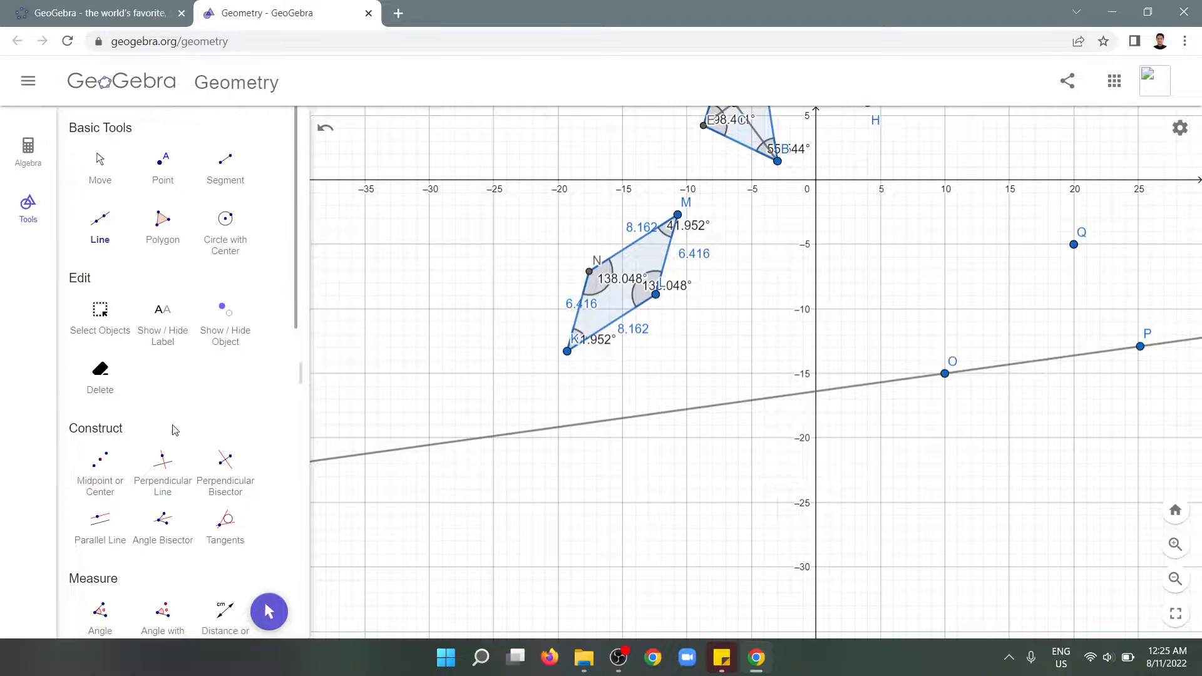
# Step: Construct the parallel to line OP through Q and place a point on it at about (13, -6)
pyautogui.click(100, 523)
pyautogui.click(1074, 245)
pyautogui.click(1090, 360)
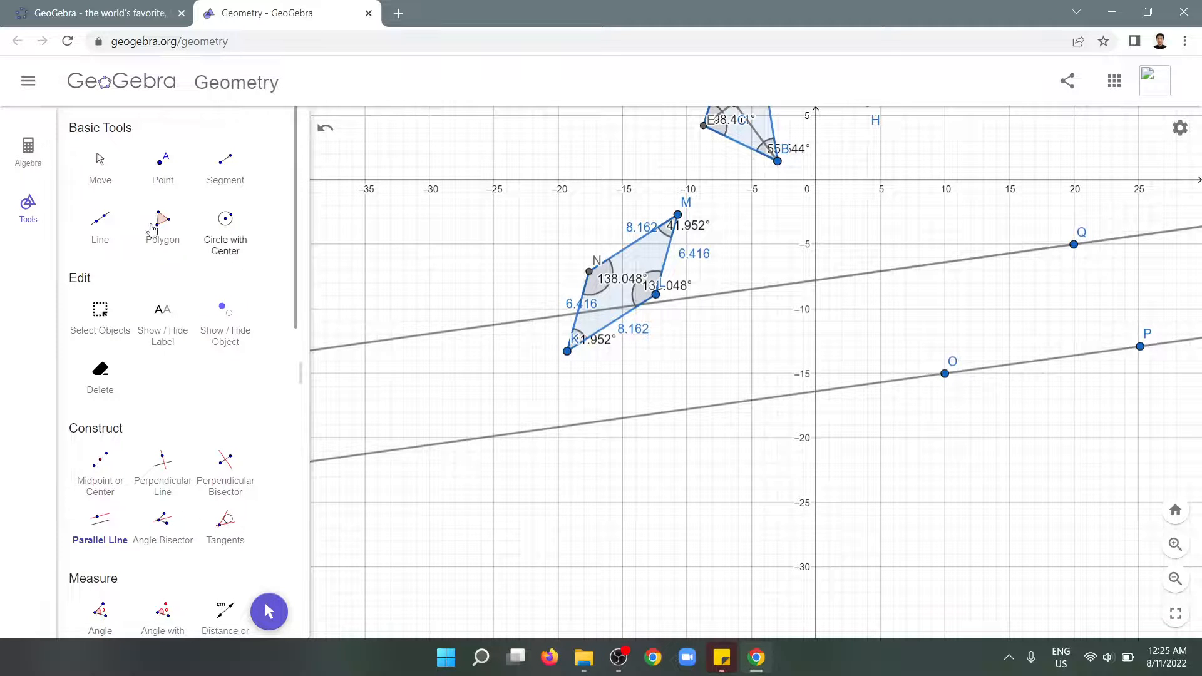
pyautogui.click(161, 177)
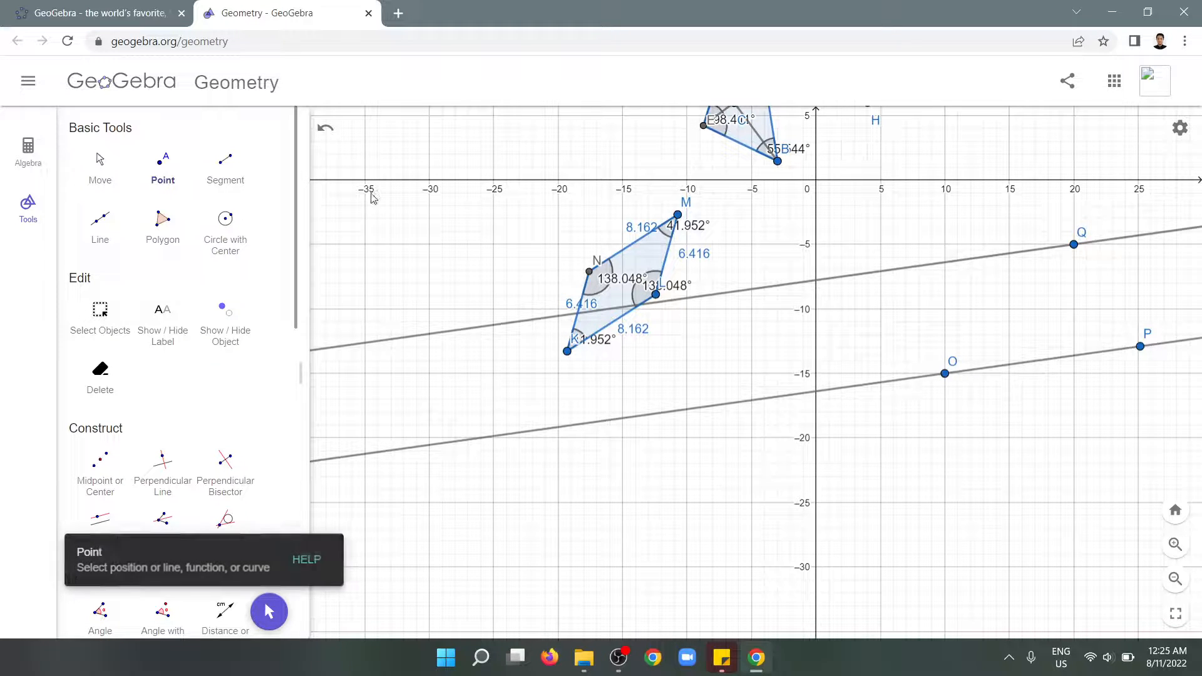
pyautogui.click(986, 257)
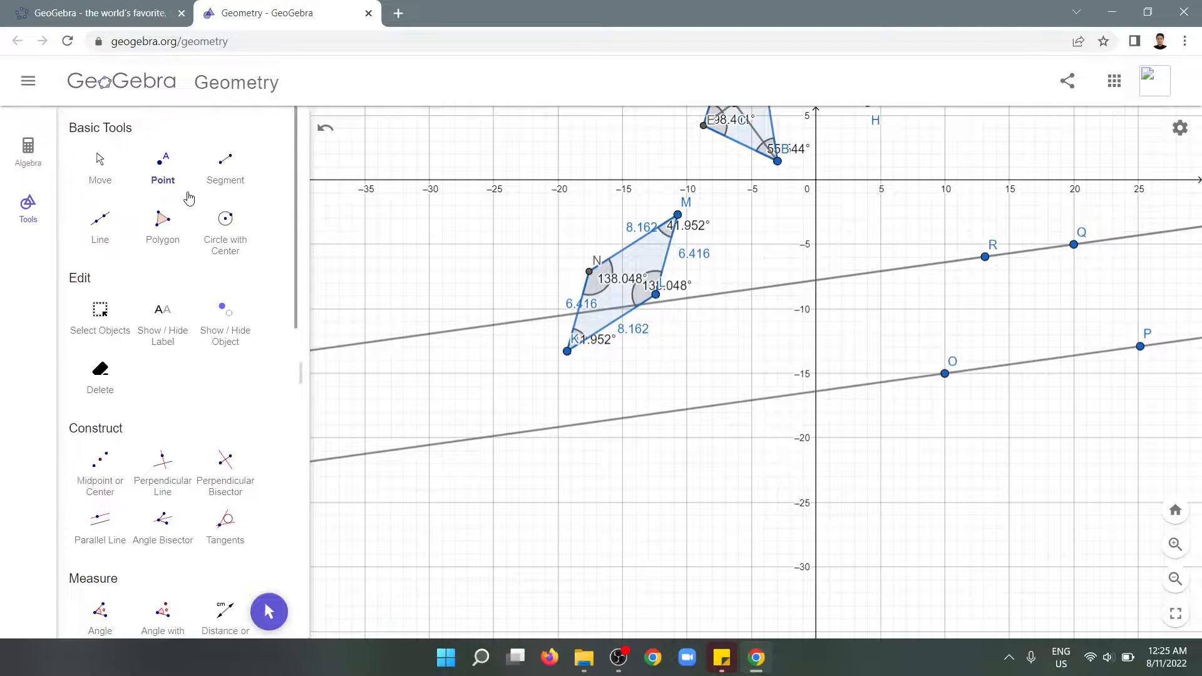
# Step: Connect the four points into a trapezoid with segments OP, RQ, QP and RO
pyautogui.click(224, 167)
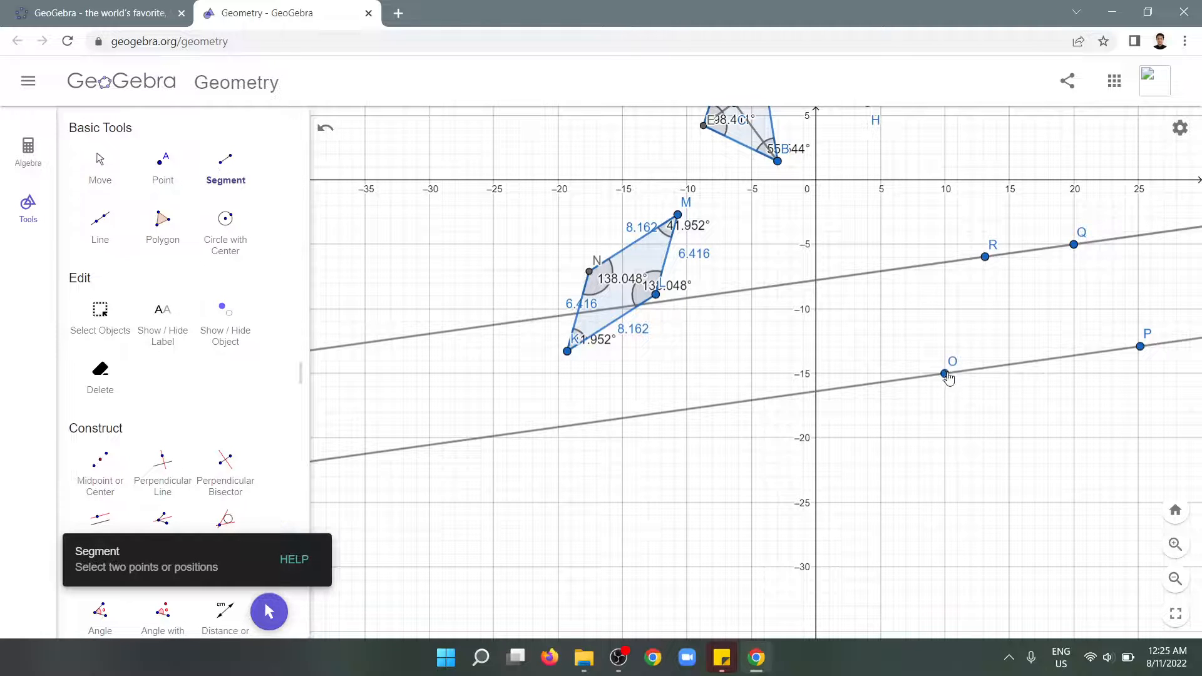
pyautogui.click(945, 373)
pyautogui.click(1140, 346)
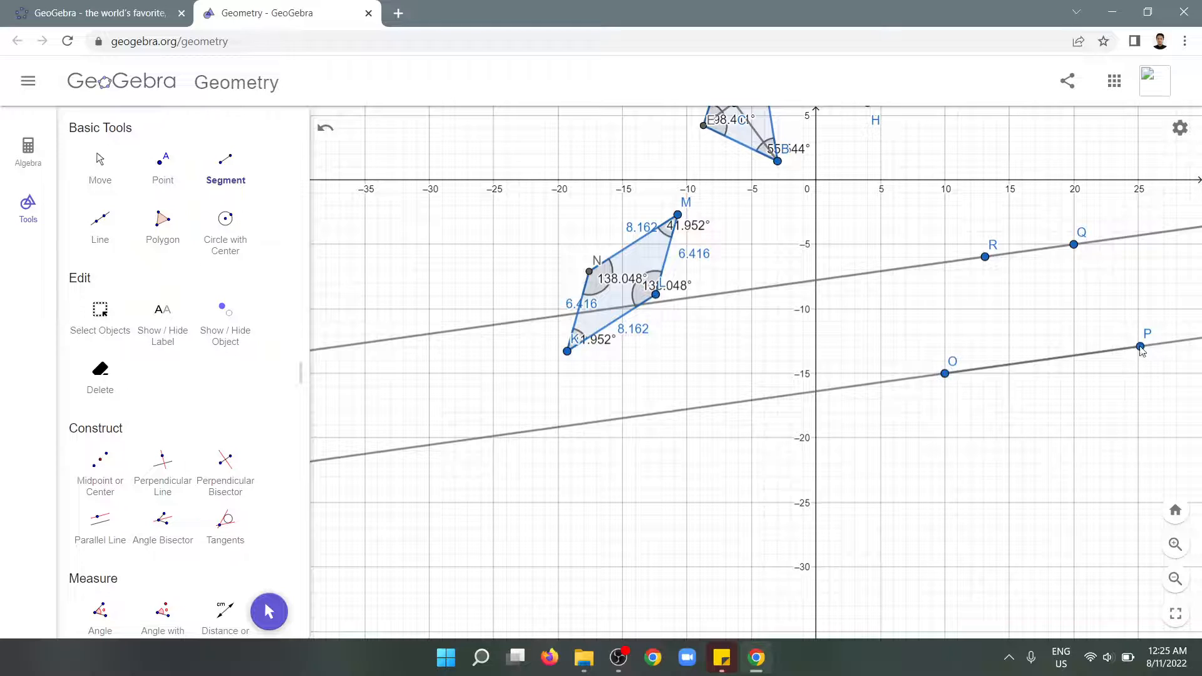
pyautogui.click(984, 256)
pyautogui.click(1074, 246)
pyautogui.click(1074, 244)
pyautogui.click(1140, 346)
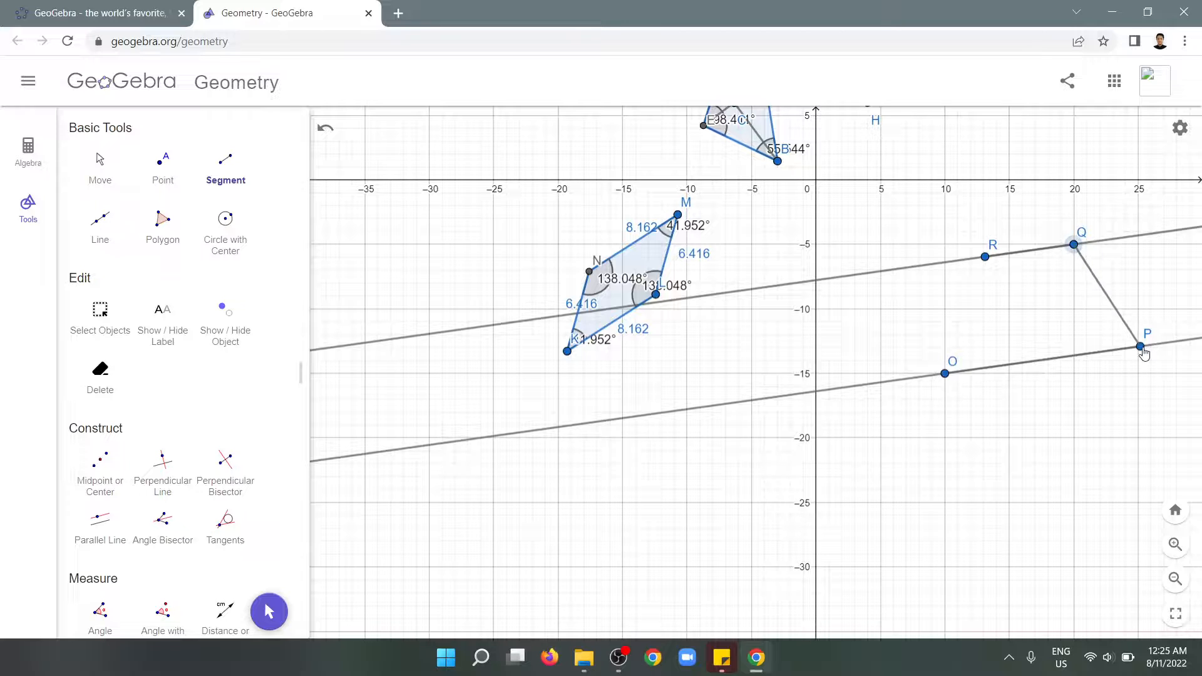
pyautogui.click(984, 257)
pyautogui.click(945, 374)
# Step: Hide the trapezoid's two construction lines, the parallel through Q and the line OP
pyautogui.click(28, 150)
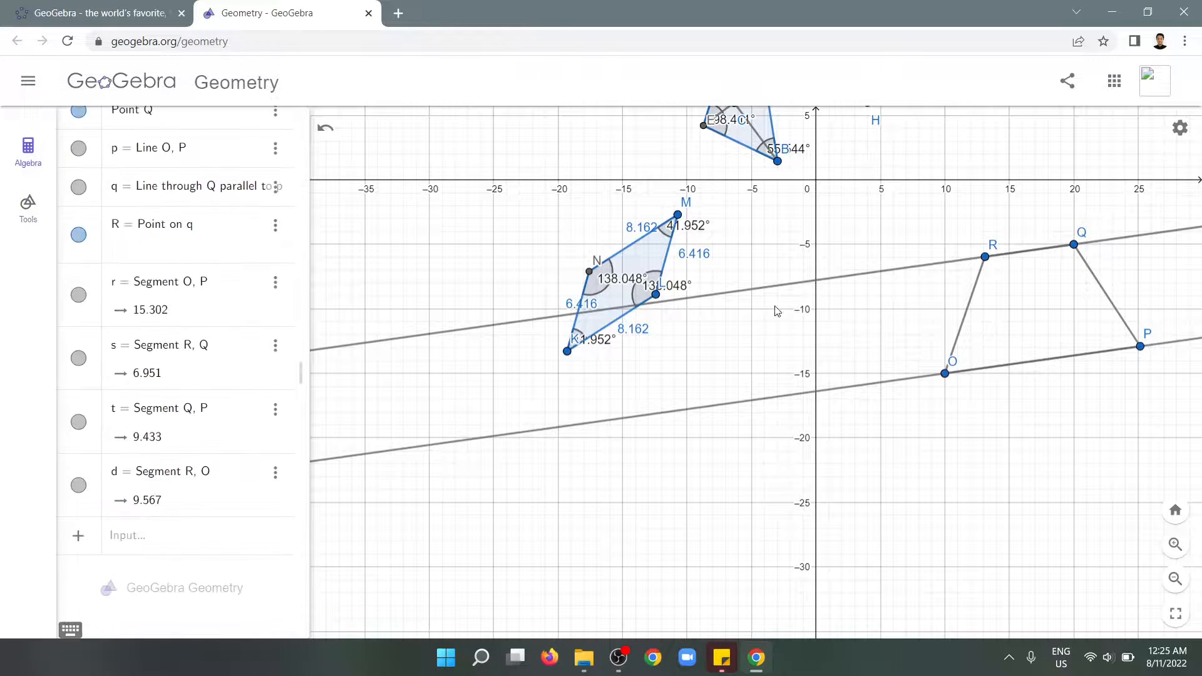
pyautogui.scroll(5, 154, 326)
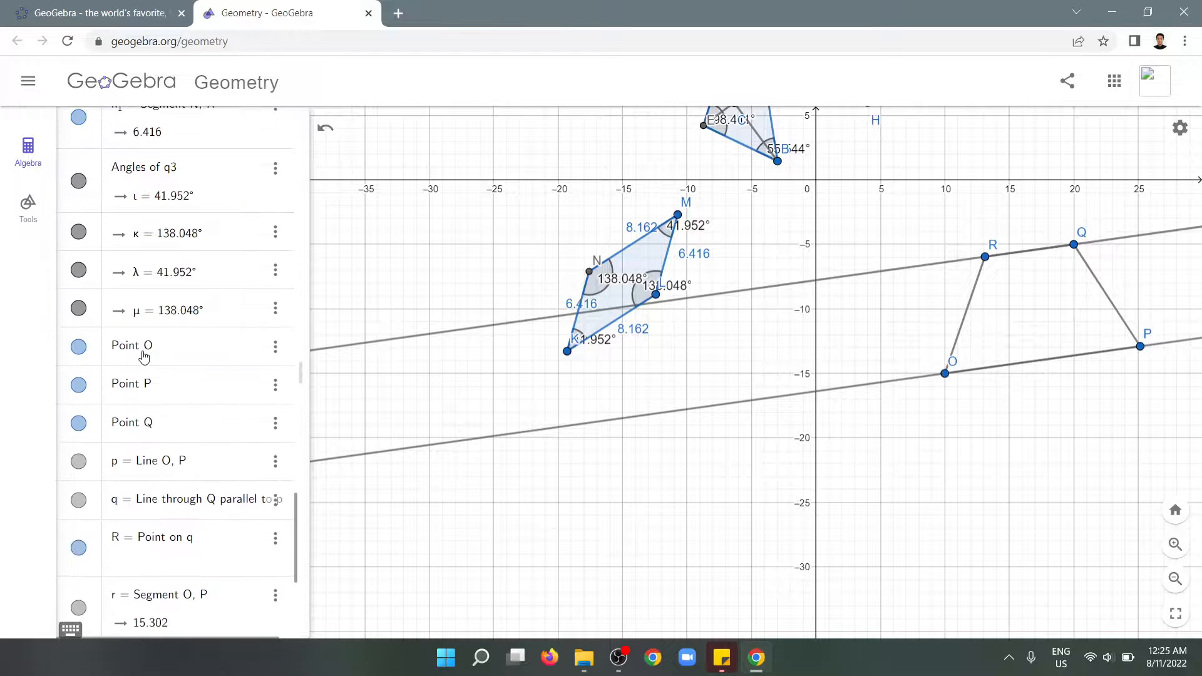
pyautogui.click(78, 500)
pyautogui.click(78, 461)
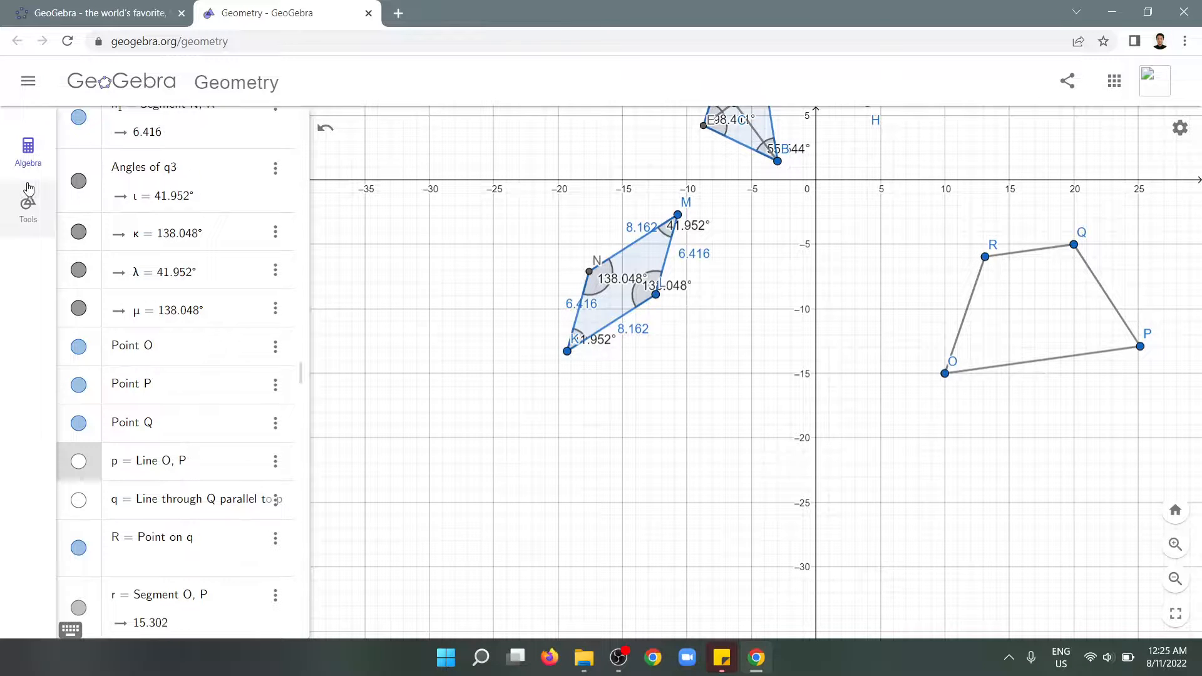
# Step: Move the trapezoid's vertex O to about (5.7, -9.5) and vertex P to about (22.5, -11.4)
pyautogui.click(28, 203)
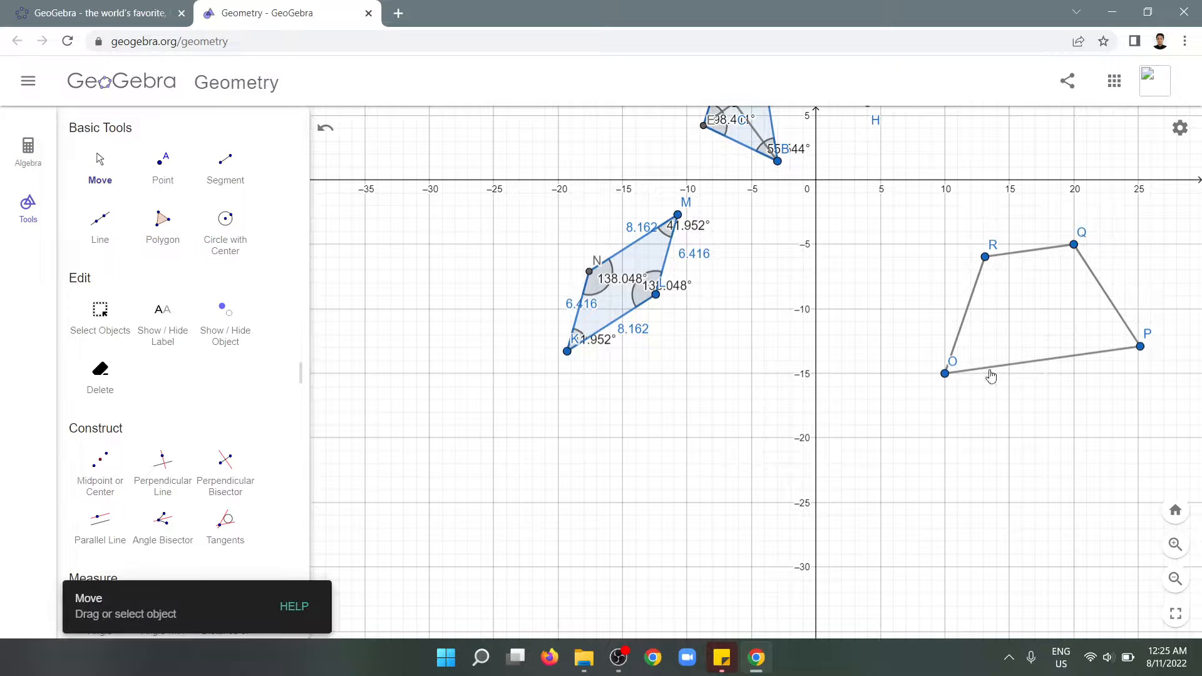
pyautogui.moveTo(945, 373); pyautogui.dragTo(889, 306)
pyautogui.moveTo(1141, 341); pyautogui.dragTo(1123, 363)
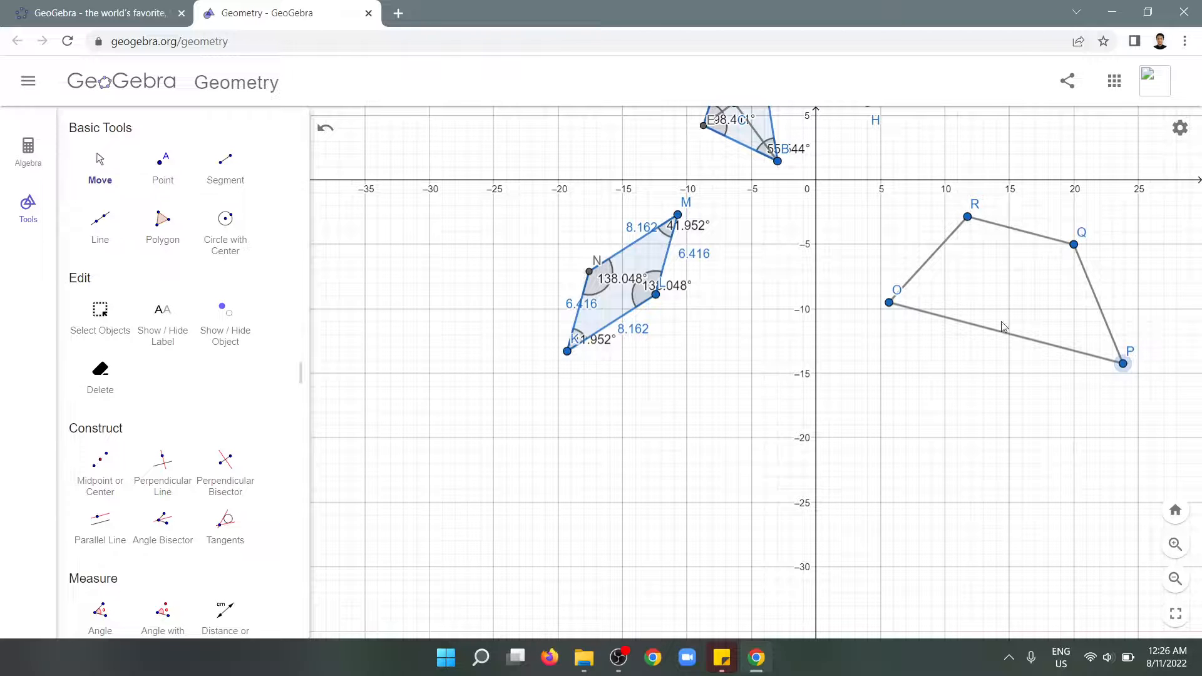
pyautogui.moveTo(1123, 363); pyautogui.dragTo(1114, 329)
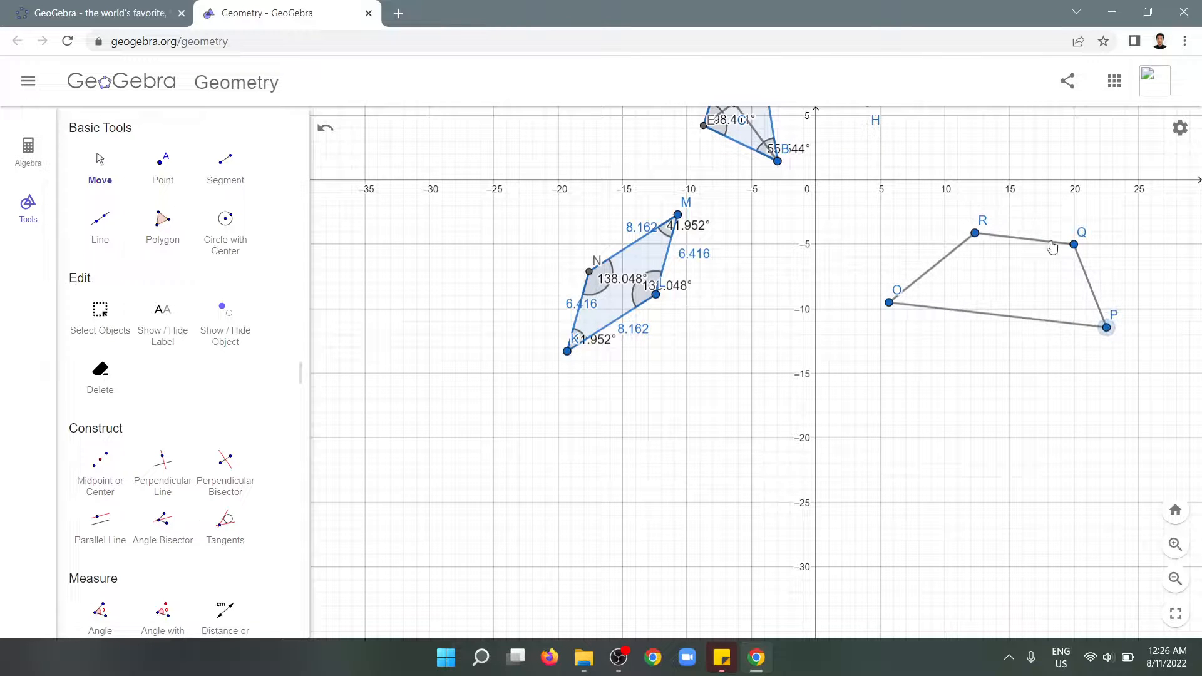
# Step: Mark the trapezoid's parallel sides RQ and OP with a single-arrow decoration
pyautogui.click(1035, 244)
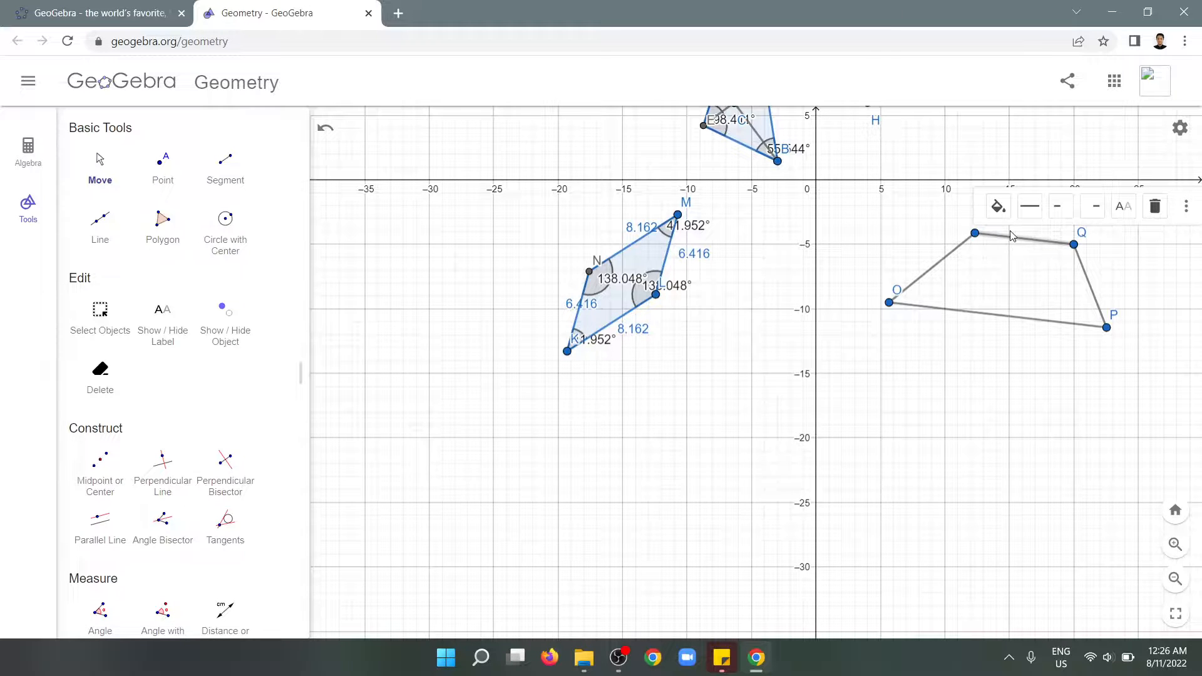
pyautogui.click(1015, 238)
pyautogui.click(1016, 318)
pyautogui.rightClick(1016, 320)
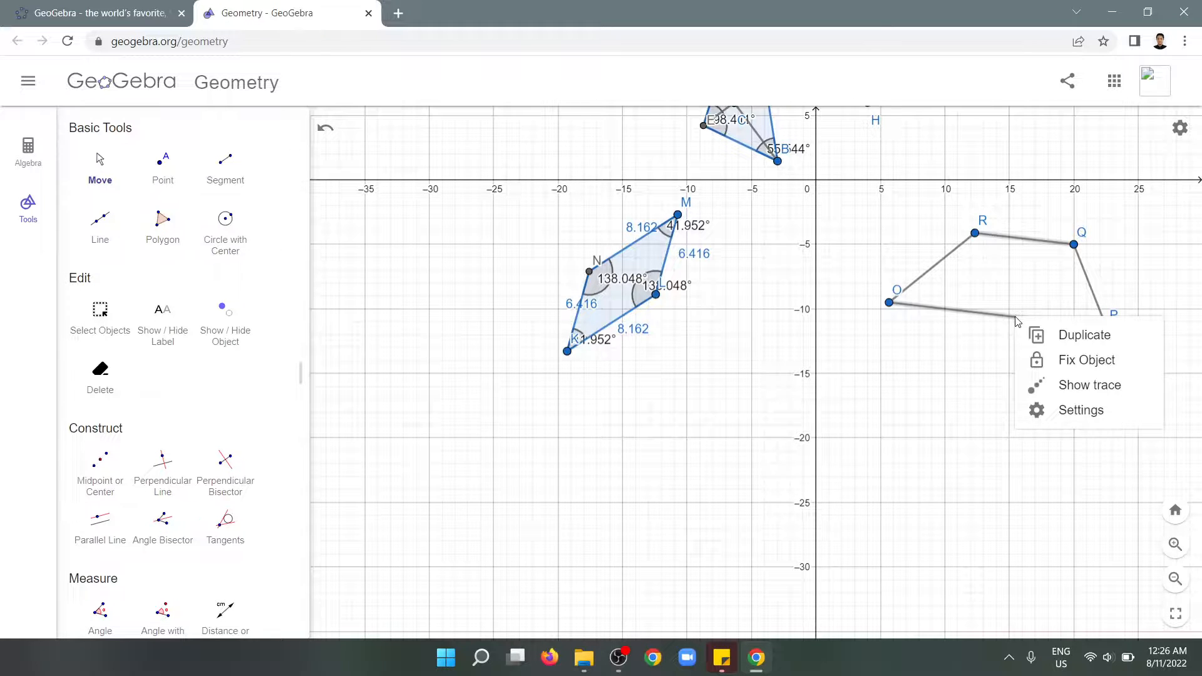
pyautogui.click(1069, 408)
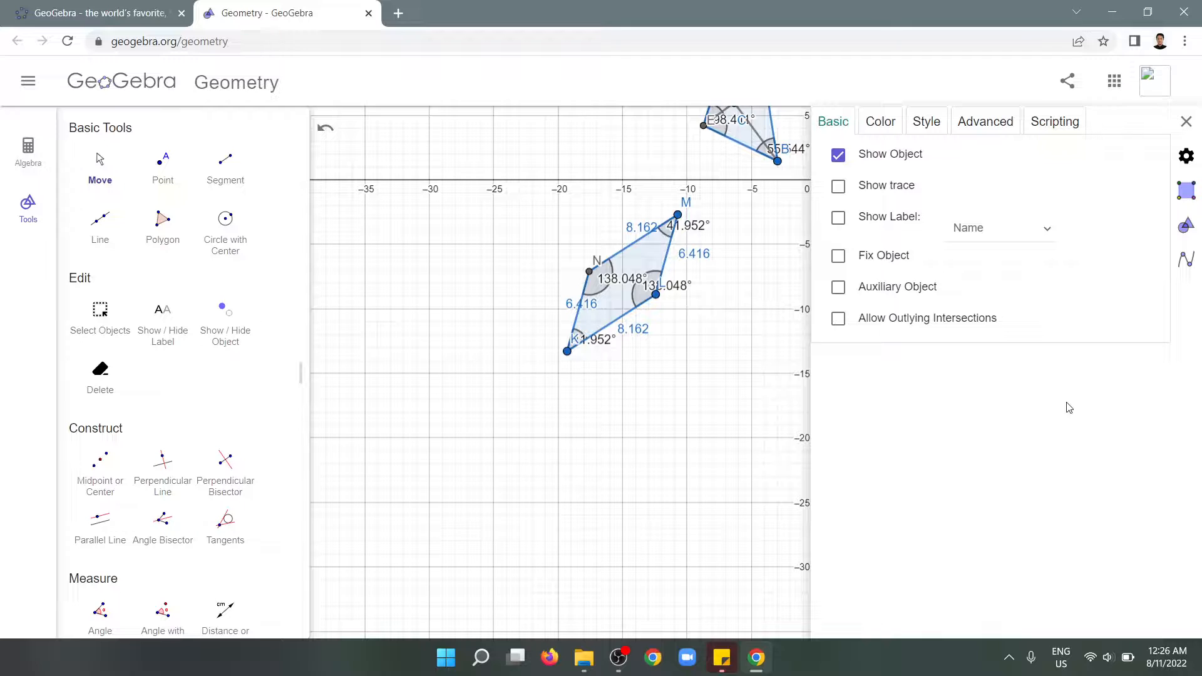
pyautogui.click(926, 123)
pyautogui.click(907, 330)
pyautogui.click(907, 471)
pyautogui.click(1185, 122)
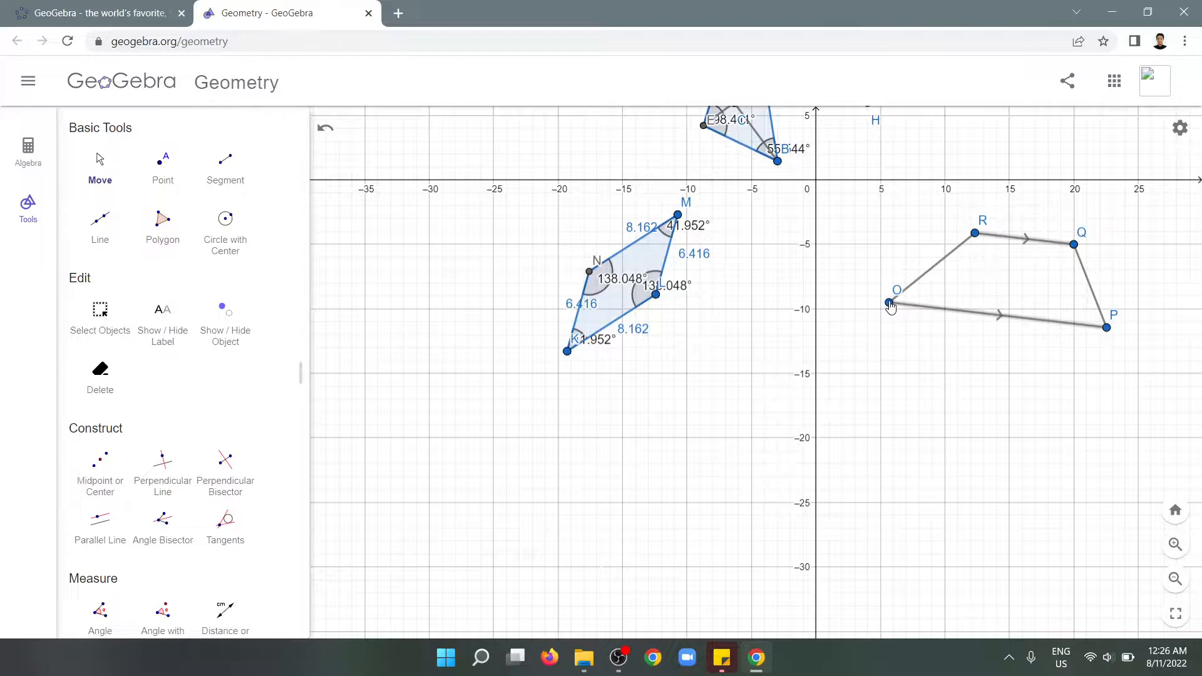
# Step: Move the trapezoid's vertex O to about (4.8, -11.4) so that its parallel sides run horizontally
pyautogui.moveTo(889, 302); pyautogui.dragTo(879, 332)
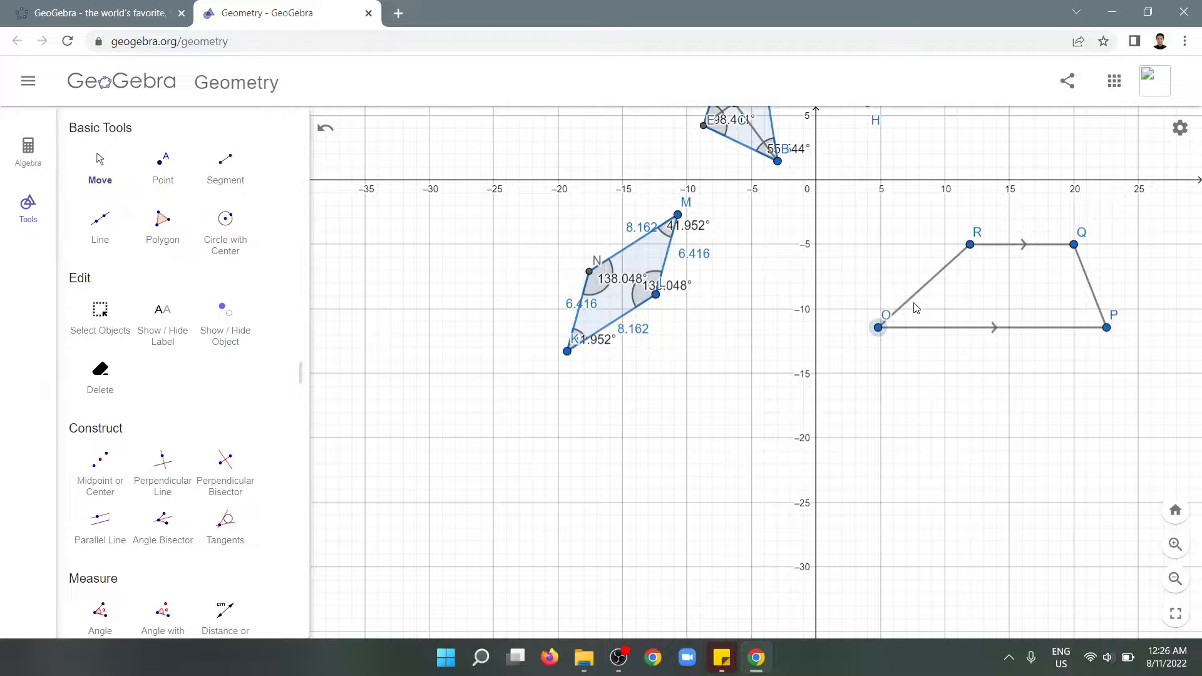
pyautogui.scroll(-5, 845, 188)
pyautogui.scroll(3, 892, 161)
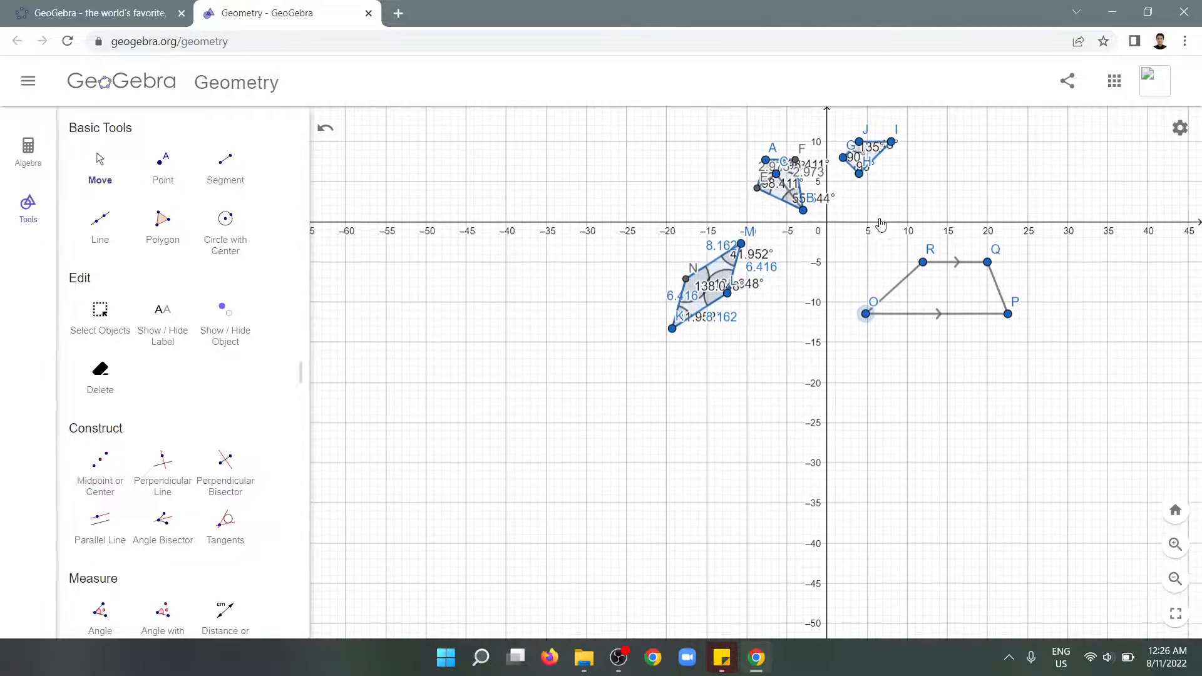
# Step: Move the kite's vertex A to about (-8.1, 7.6)
pyautogui.scroll(1, 734, 235)
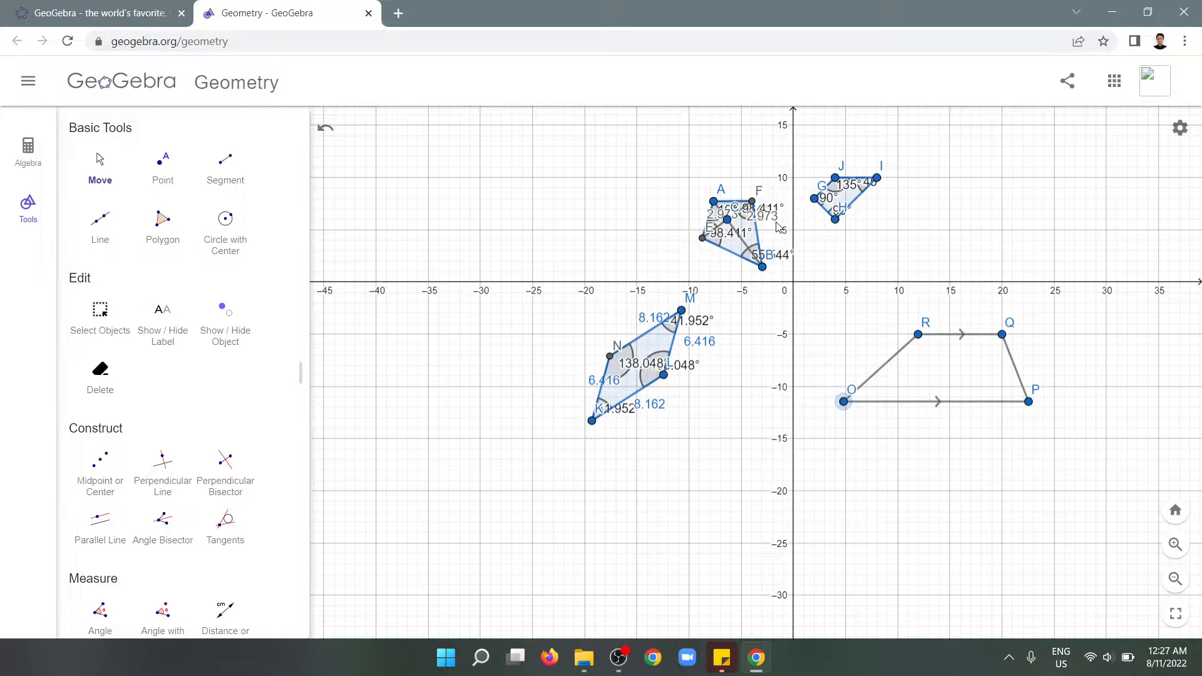
pyautogui.scroll(2, 776, 227)
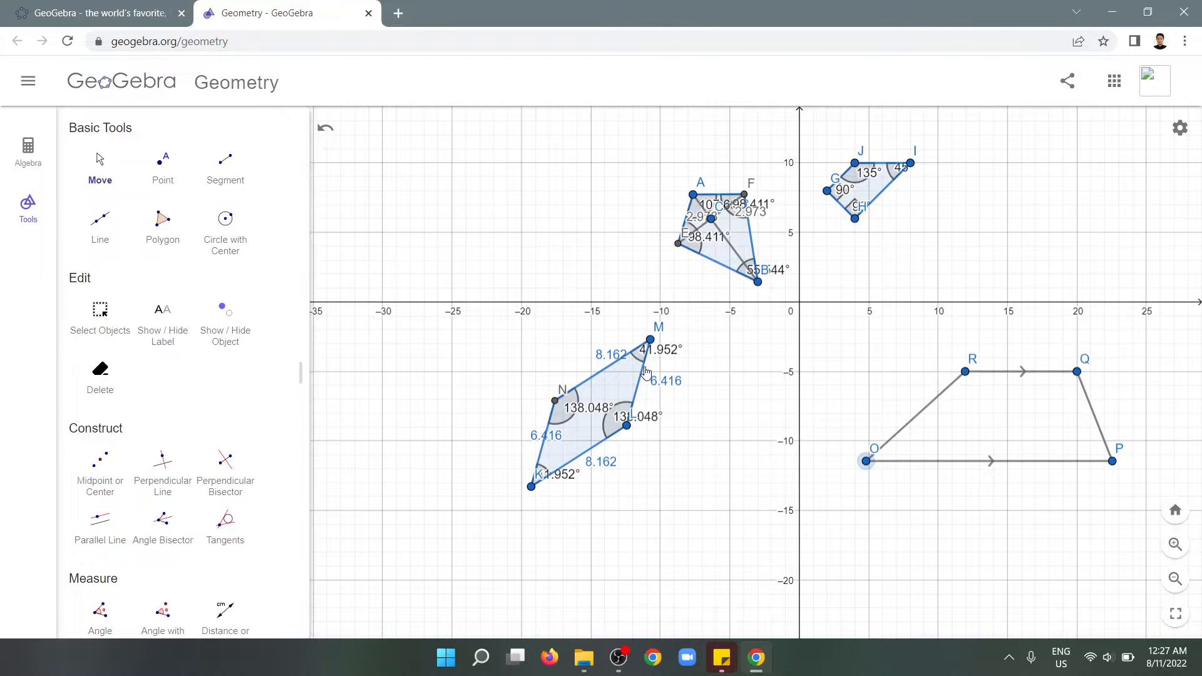
pyautogui.scroll(5, 714, 199)
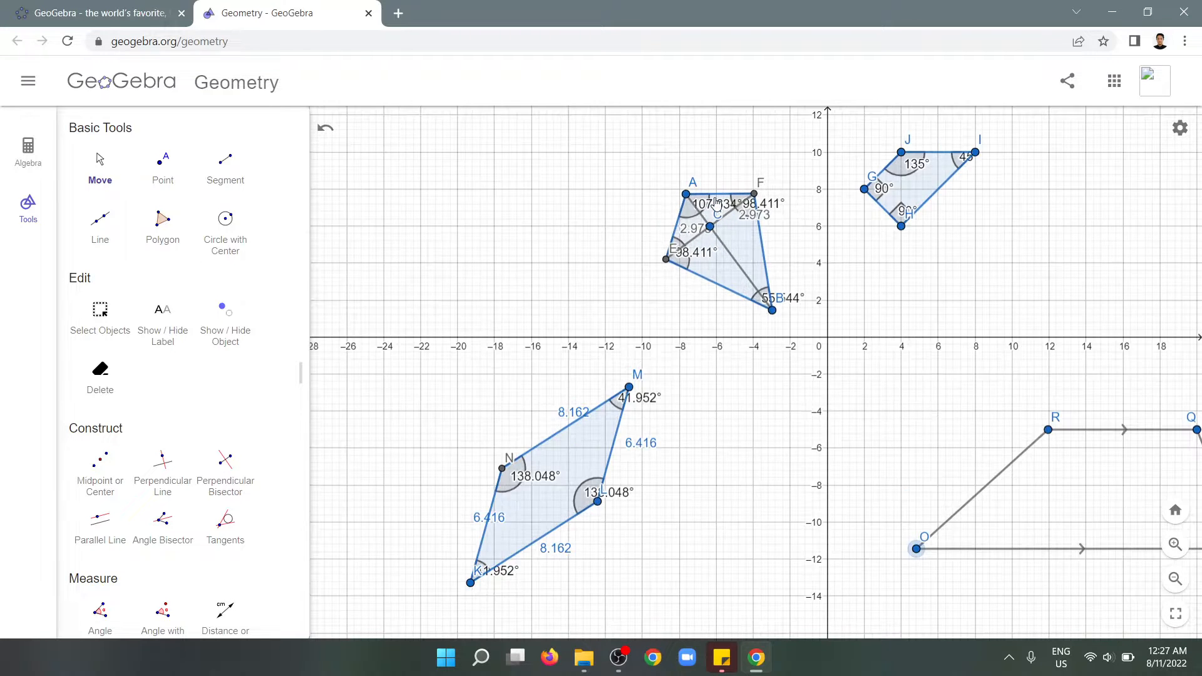
pyautogui.moveTo(672, 195); pyautogui.dragTo(653, 216)
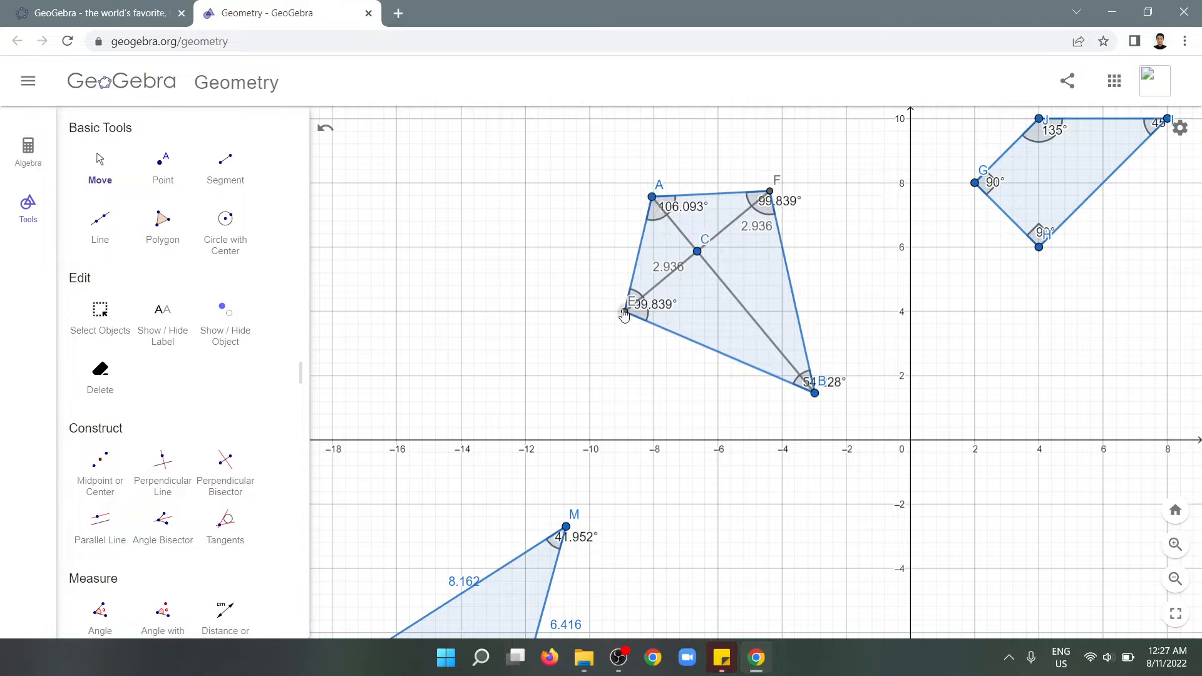
pyautogui.scroll(-10, 700, 263)
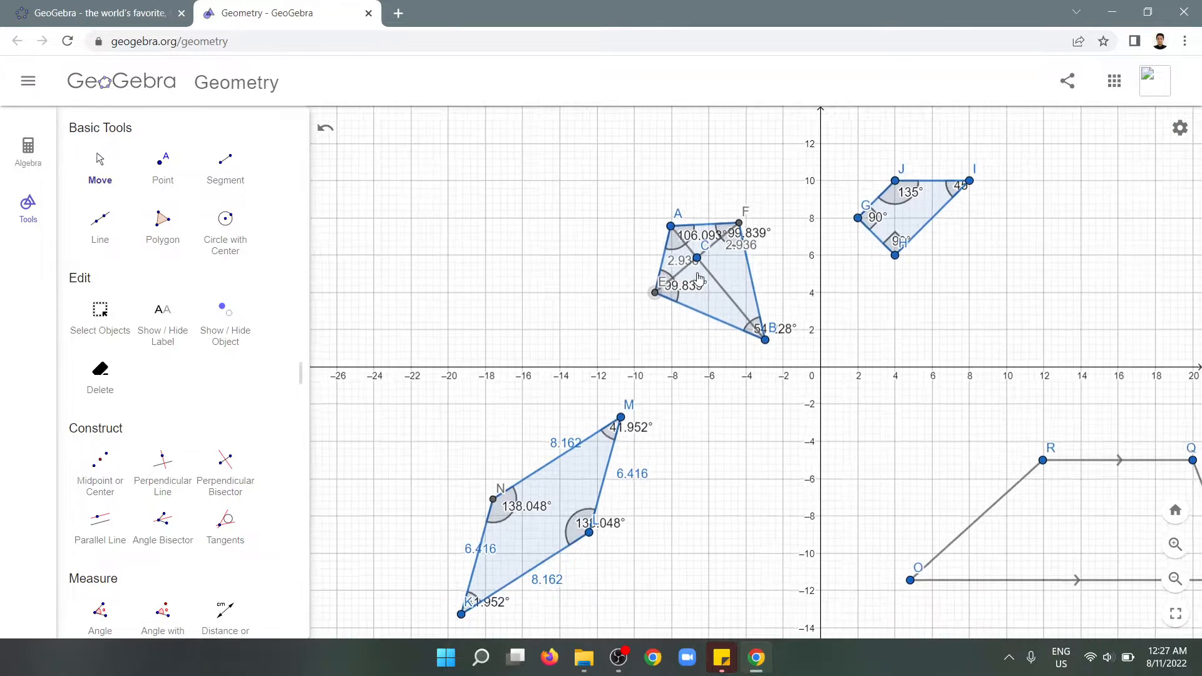